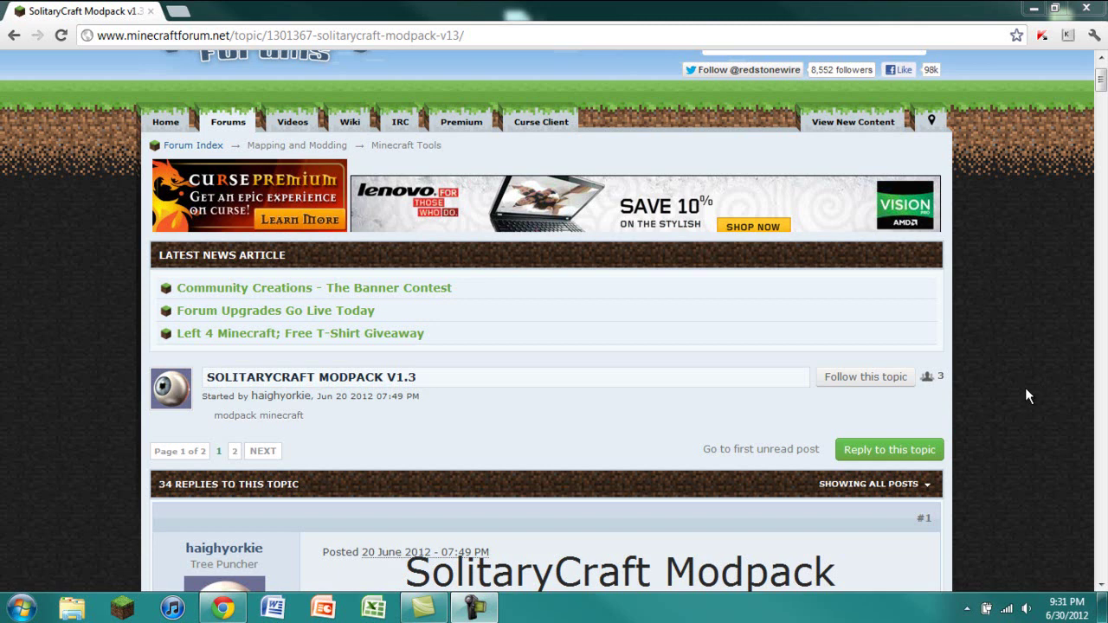
# Step: Read the SolitaryCraft Modpack post's introduction and its "How Does This Work?" section
pyautogui.scroll(-2, 1039, 361)
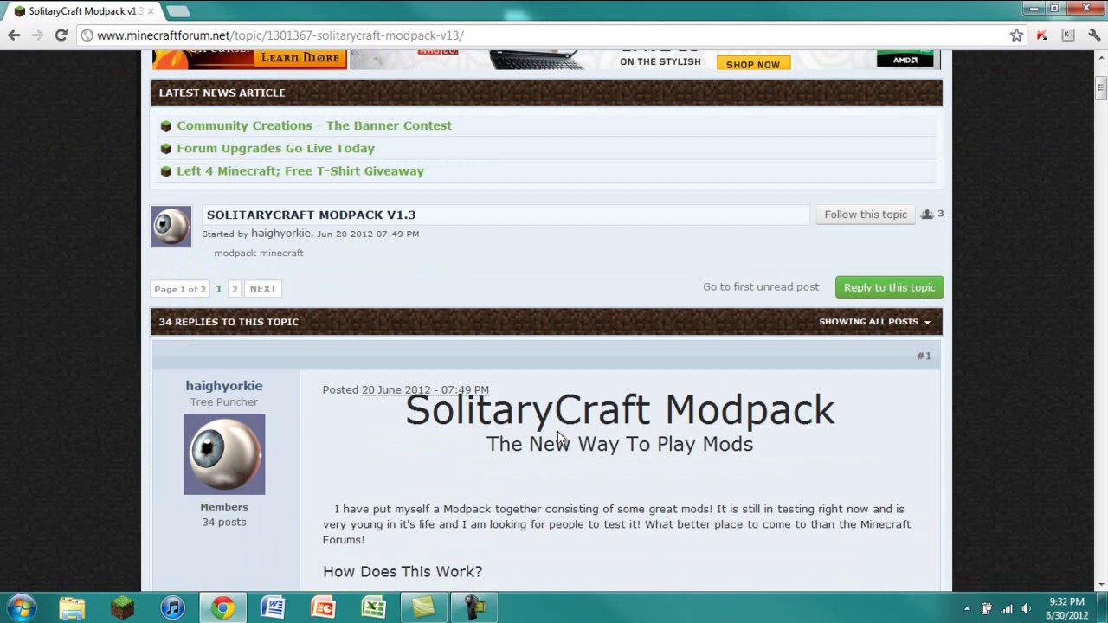
pyautogui.moveTo(404, 414); pyautogui.dragTo(835, 439)
pyautogui.scroll(-2, 835, 438)
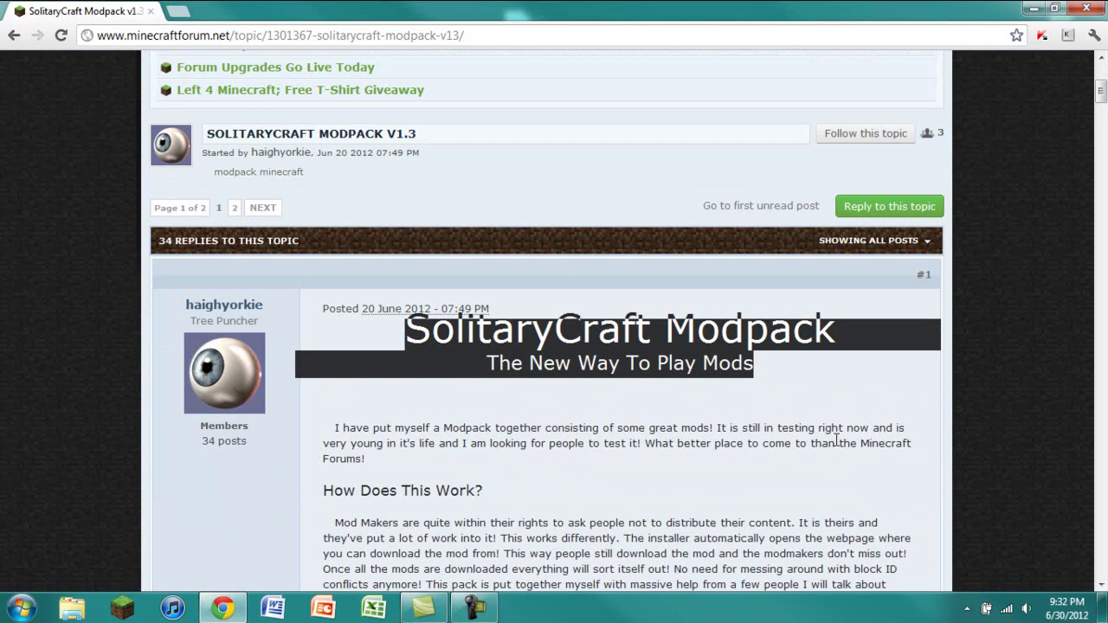
pyautogui.click(812, 438)
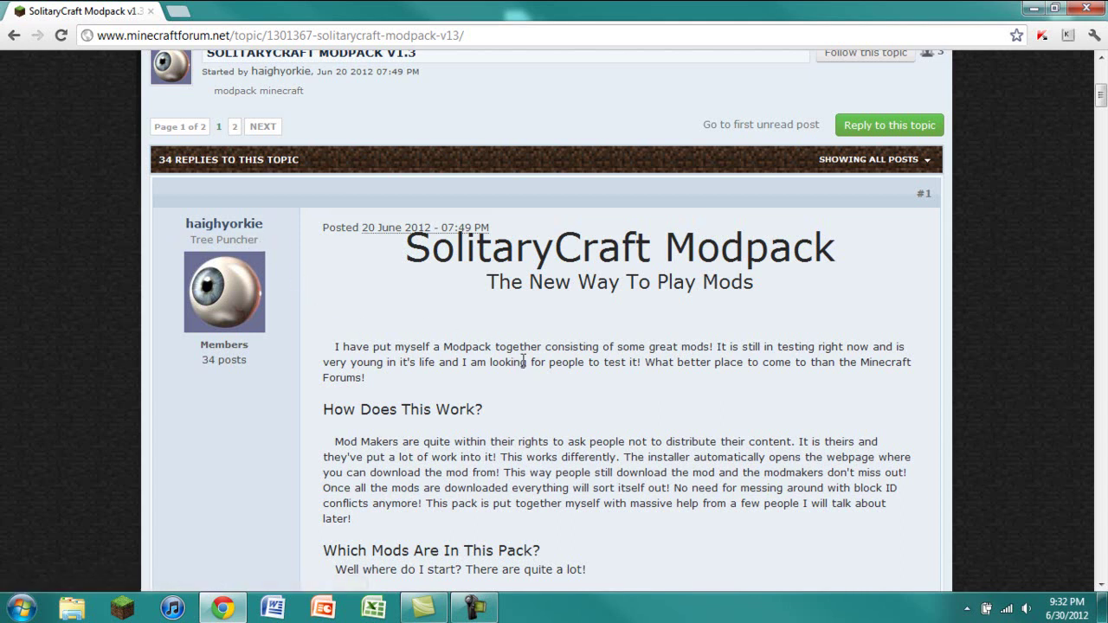
pyautogui.moveTo(408, 250); pyautogui.dragTo(856, 277)
pyautogui.click(860, 295)
pyautogui.scroll(-2, 483, 351)
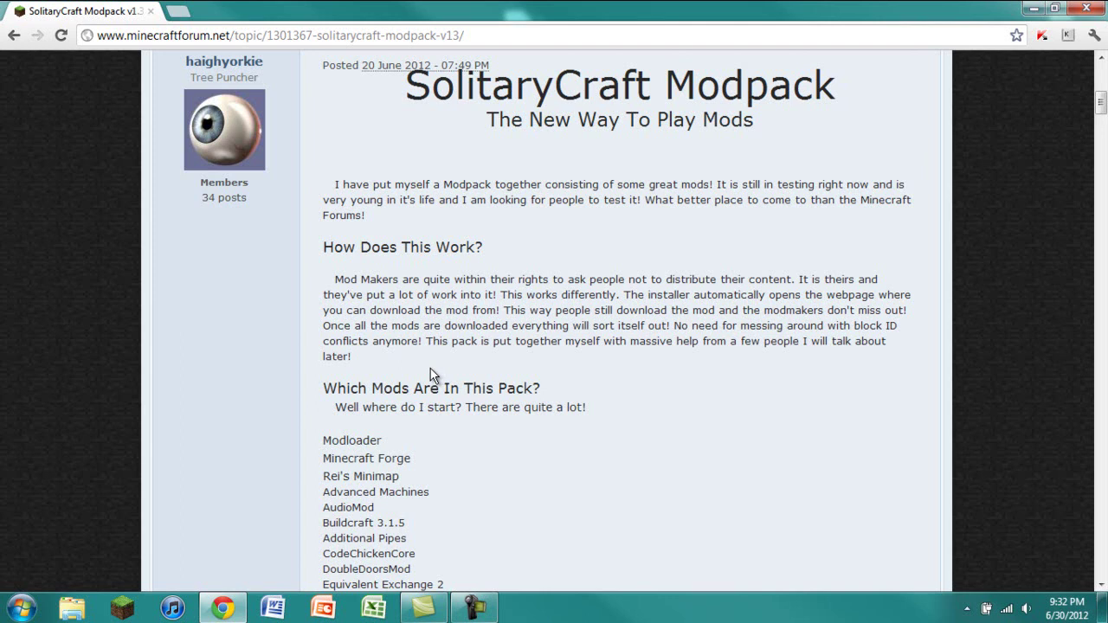
pyautogui.moveTo(409, 362); pyautogui.dragTo(335, 279)
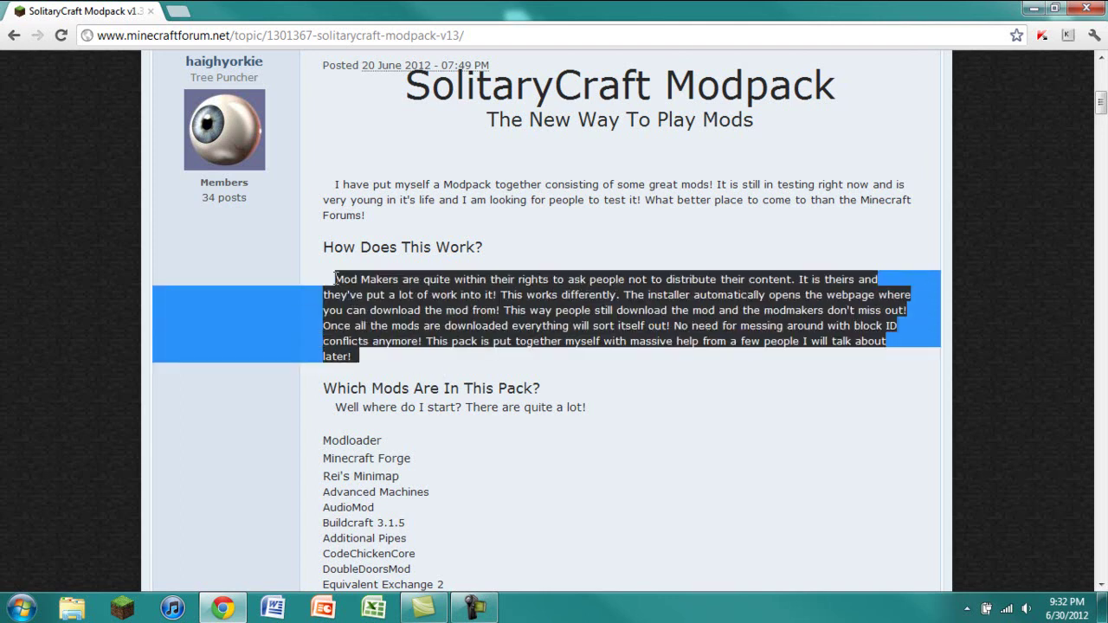
pyautogui.click(406, 328)
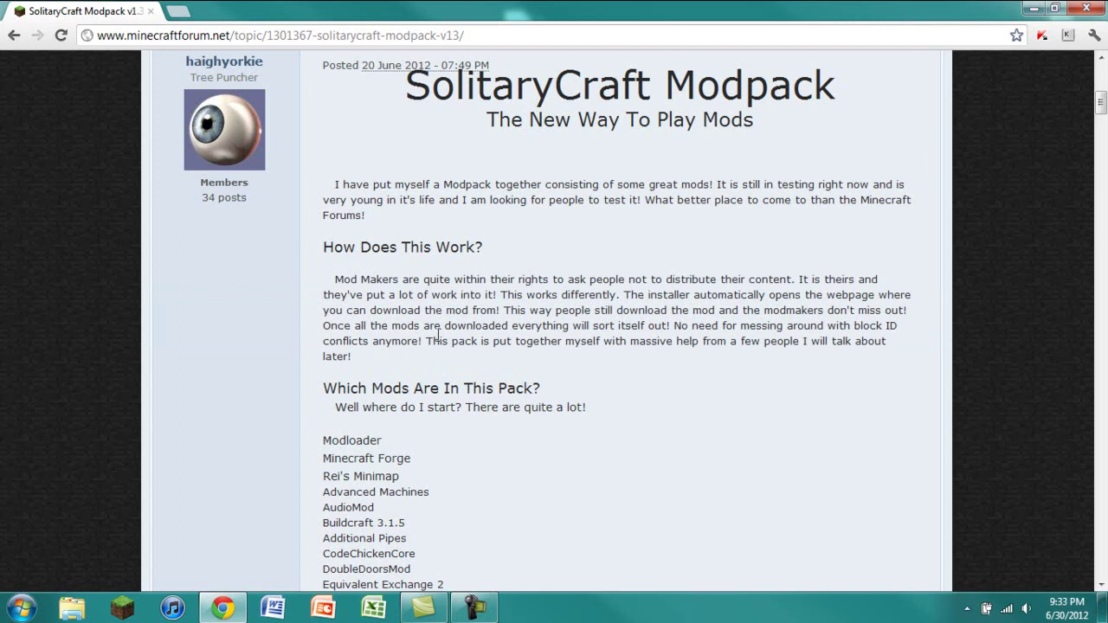
pyautogui.moveTo(433, 338); pyautogui.dragTo(398, 295)
pyautogui.click(398, 295)
pyautogui.moveTo(407, 91); pyautogui.dragTo(835, 97)
pyautogui.click(762, 226)
# Step: Review the list of mods included in the pack, from Modloader down to the download link section
pyautogui.scroll(-3, 751, 245)
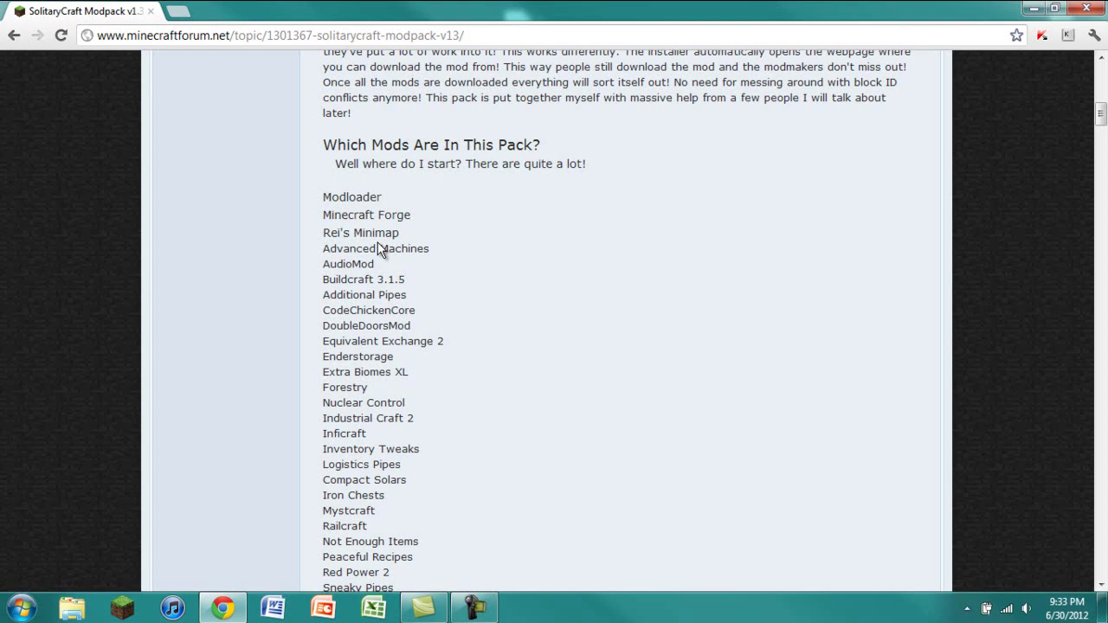
pyautogui.moveTo(323, 196); pyautogui.dragTo(447, 418)
pyautogui.click(447, 418)
pyautogui.moveTo(327, 204); pyautogui.dragTo(520, 440)
pyautogui.click(508, 401)
pyautogui.moveTo(315, 208); pyautogui.dragTo(525, 383)
pyautogui.click(522, 384)
pyautogui.scroll(-2, 522, 384)
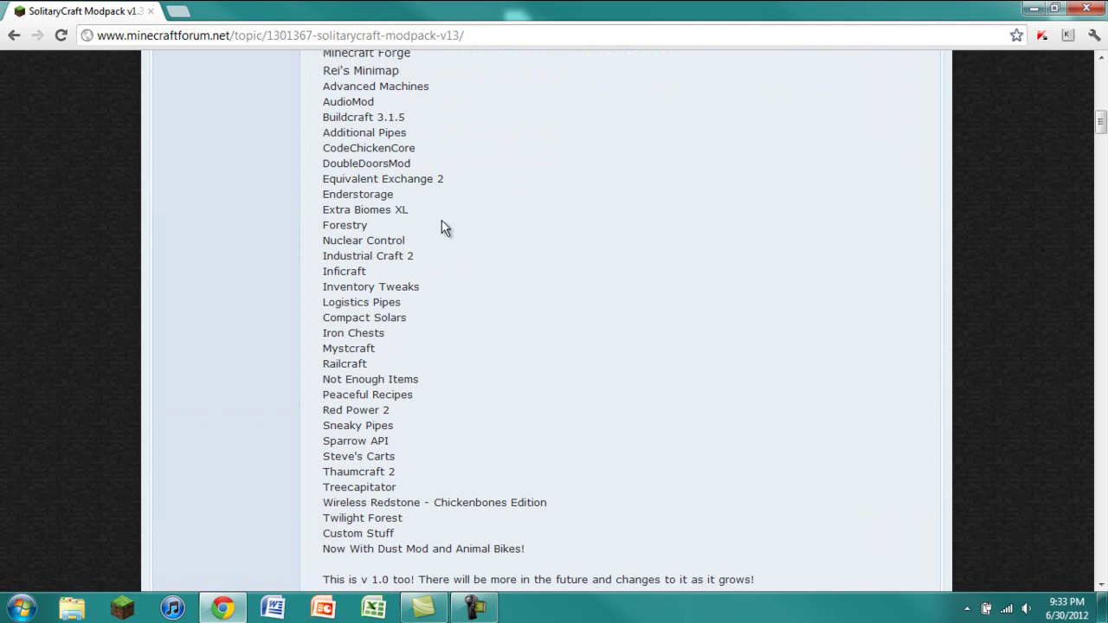
pyautogui.scroll(-2, 493, 242)
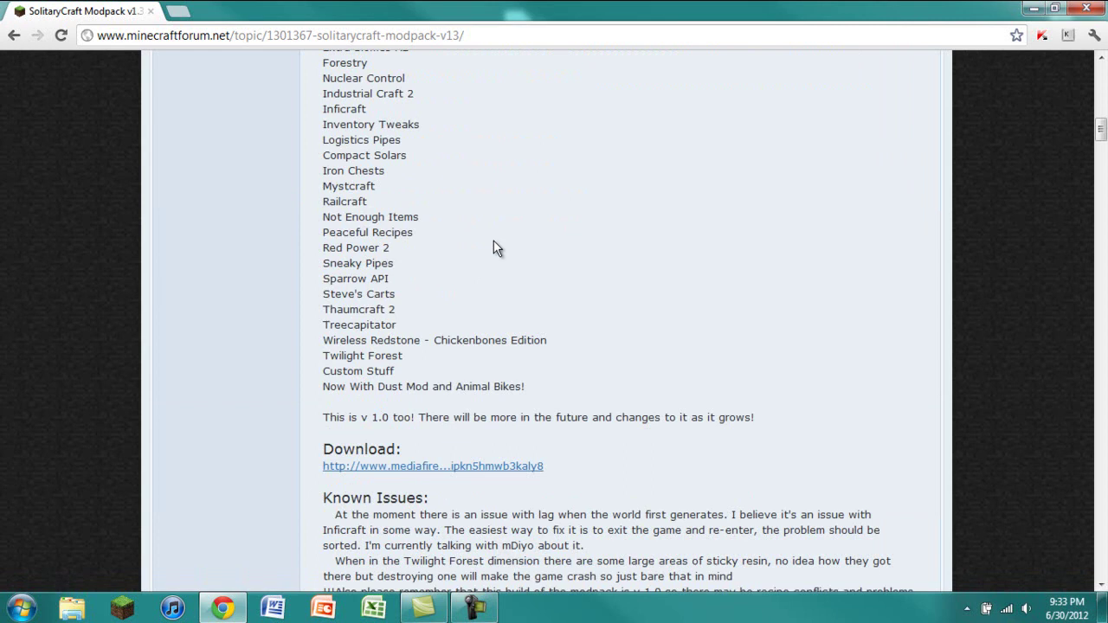
pyautogui.scroll(2, 423, 284)
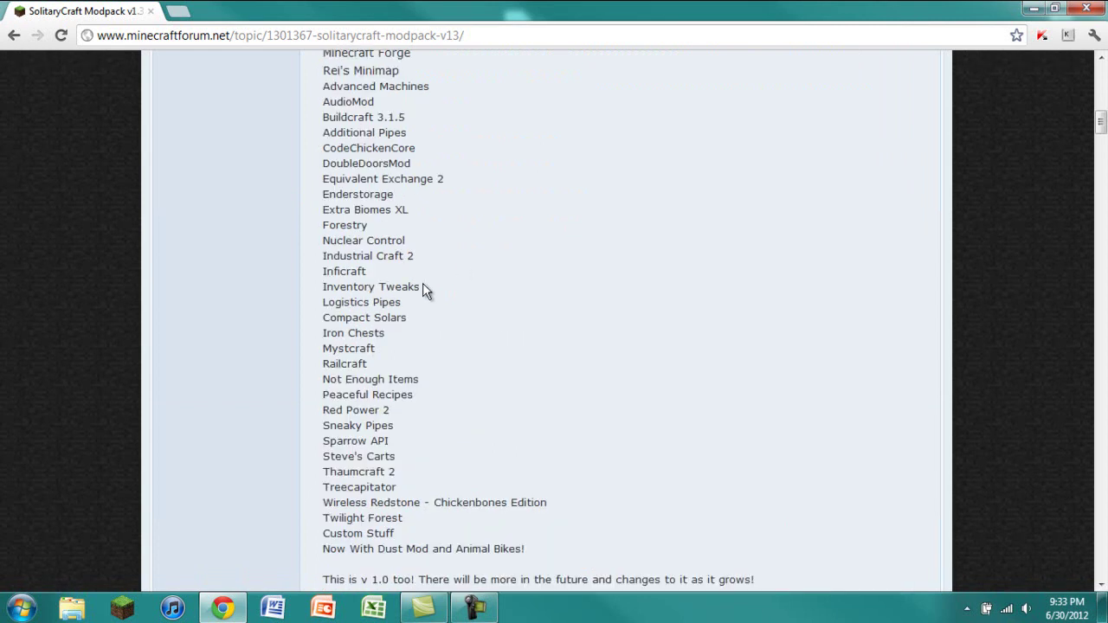
pyautogui.scroll(-2, 423, 274)
pyautogui.scroll(1, 362, 236)
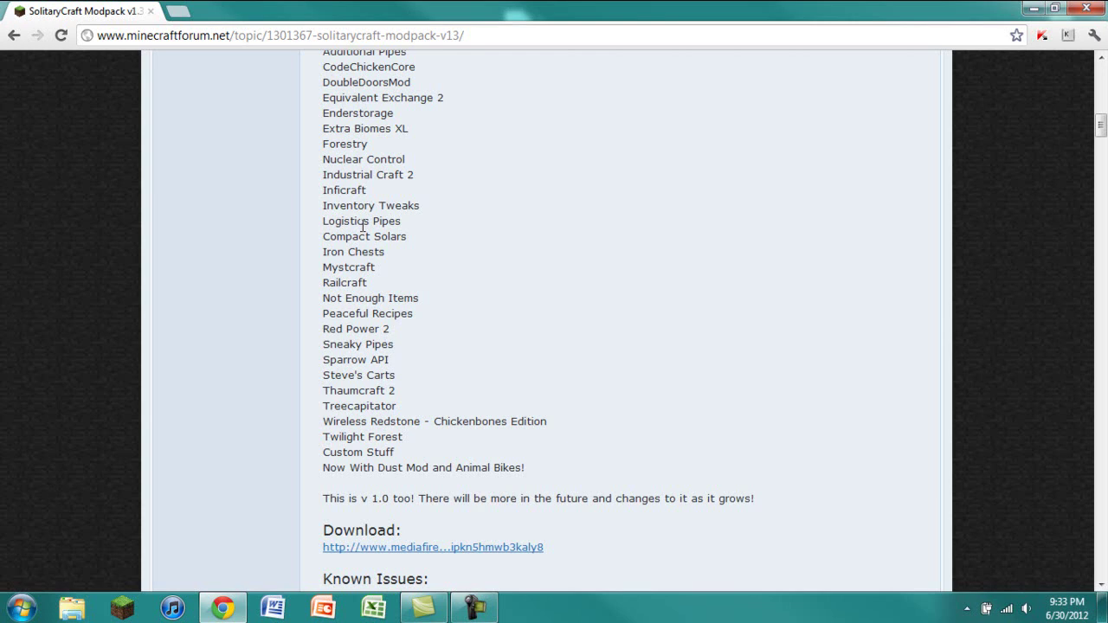
pyautogui.scroll(-4, 361, 226)
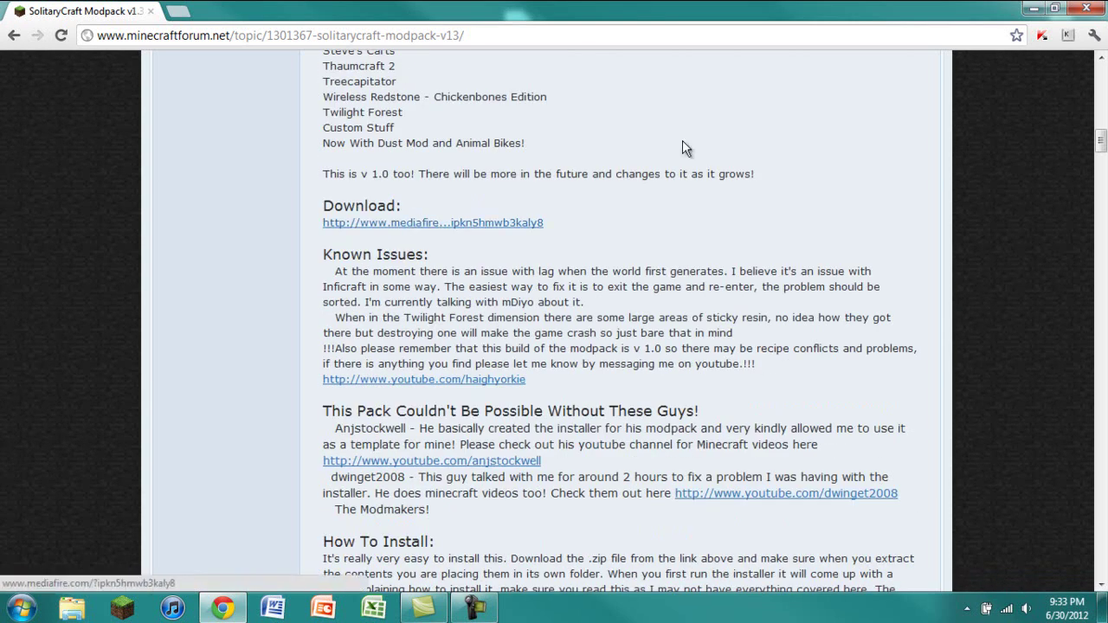
# Step: Minimize the browser and extract the SolitaryCraft v1.3 archive directly into the Downloads folder
pyautogui.click(1034, 9)
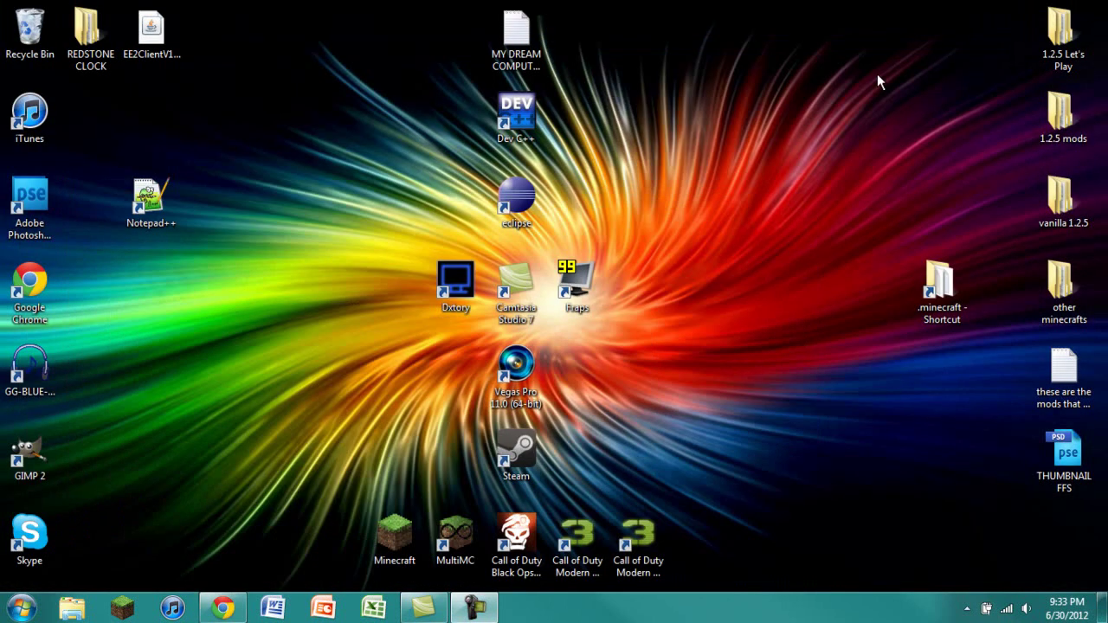
pyautogui.press('super+e')
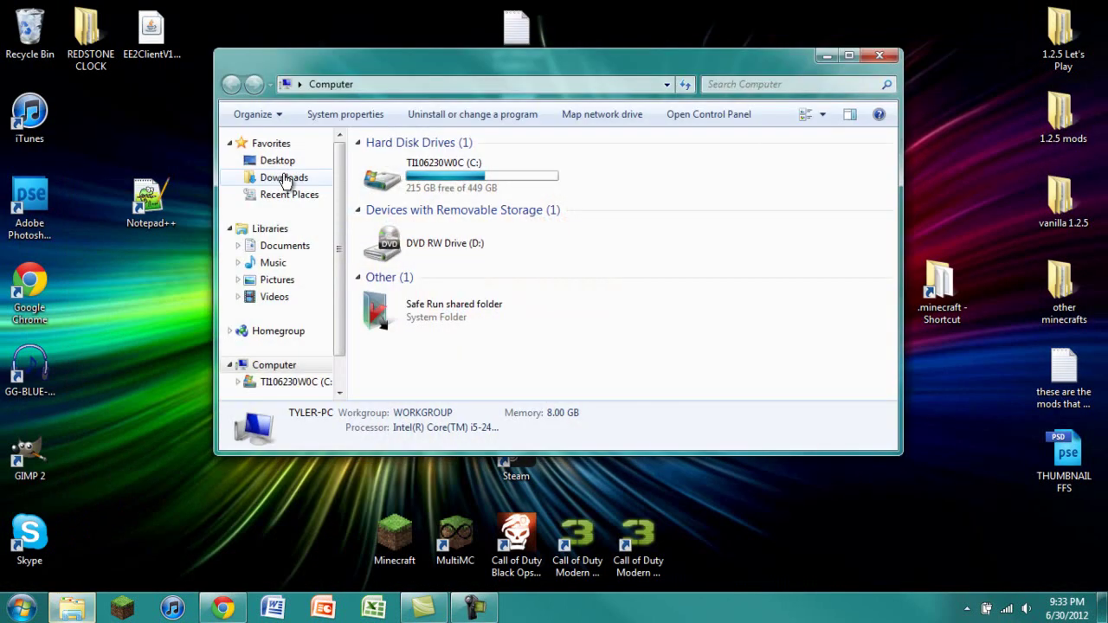
pyautogui.click(284, 177)
pyautogui.click(436, 161)
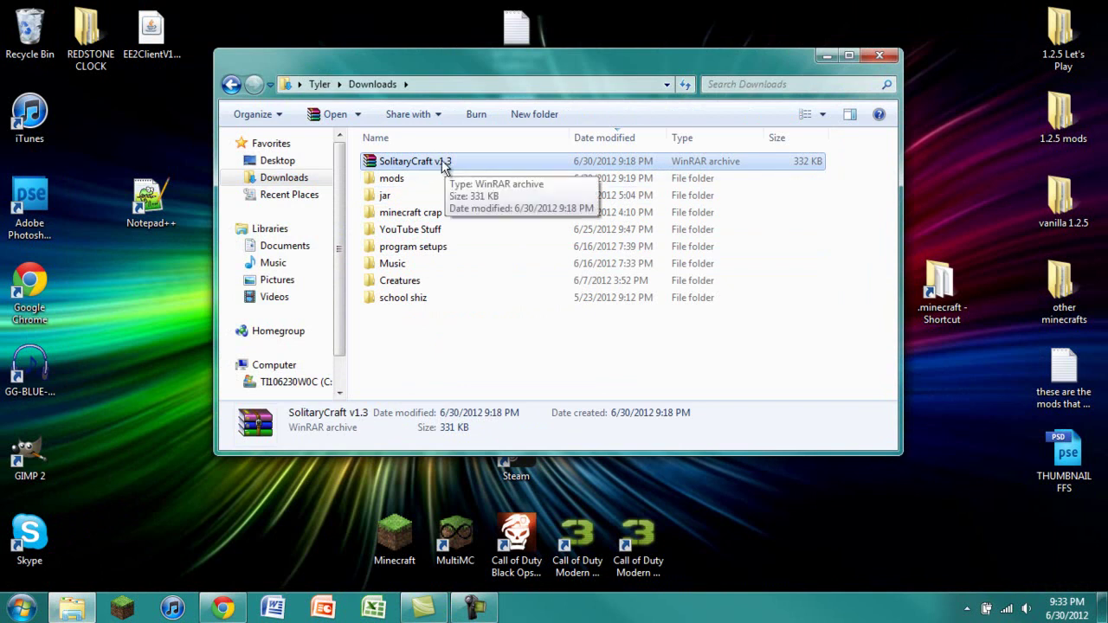
pyautogui.rightClick(372, 171)
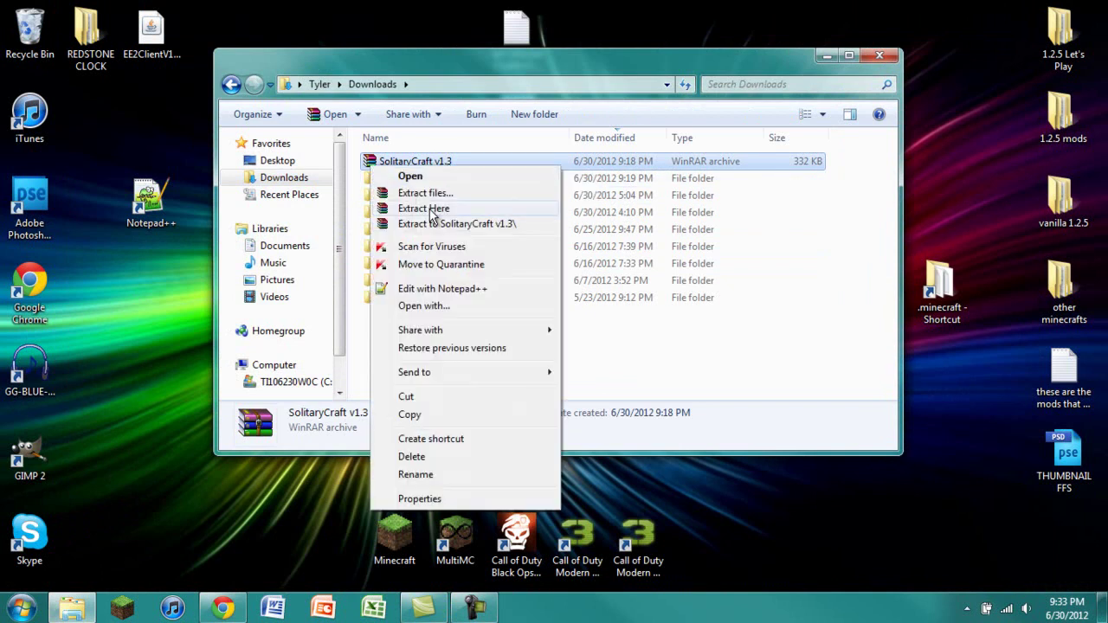
pyautogui.click(432, 209)
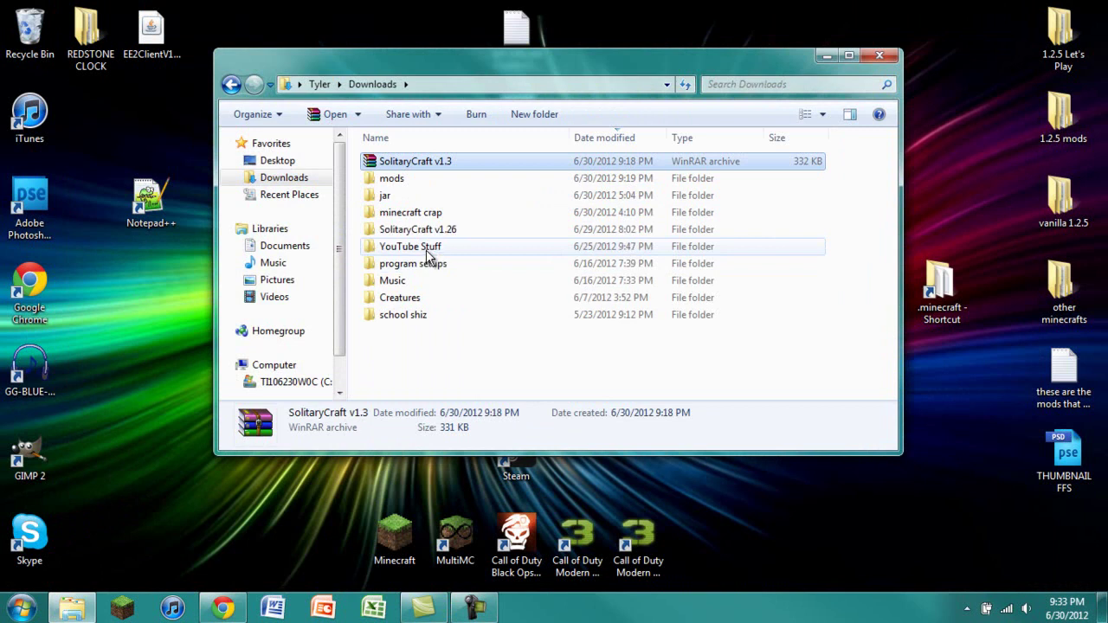
# Step: Inspect the contents of the SolitaryCraft v1.3 archive in WinRAR, dismiss the license reminder and close the archive
pyautogui.doubleClick(394, 168)
pyautogui.click(201, 388)
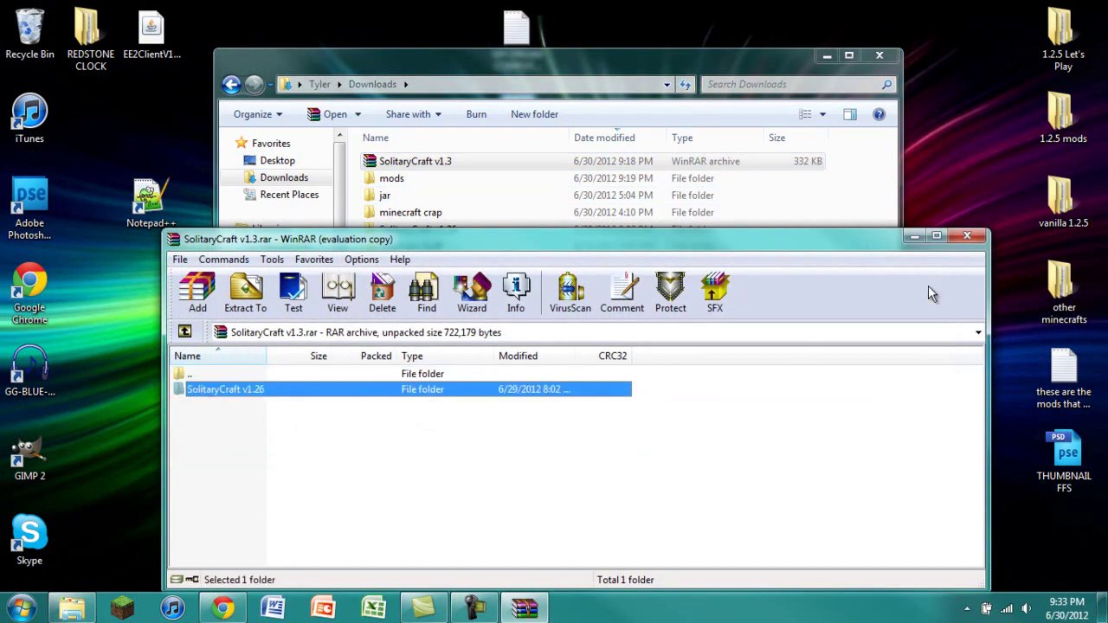
pyautogui.click(661, 420)
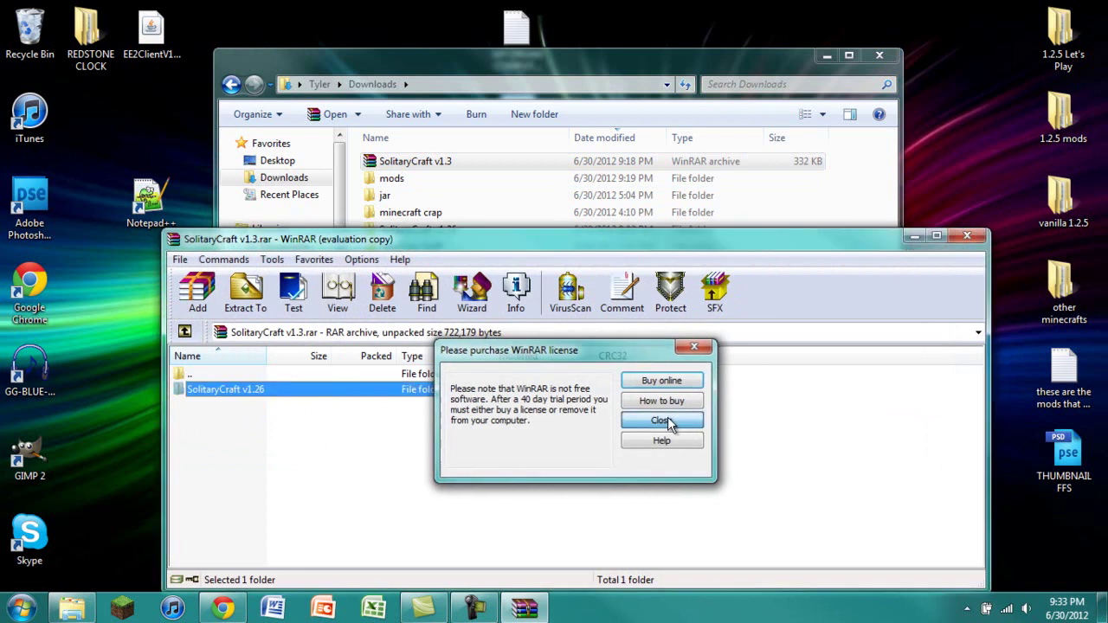
pyautogui.click(967, 236)
# Step: Move the extracted SolitaryCraft v1.26 folder from Downloads to an open area of the desktop and close the Downloads window
pyautogui.doubleClick(443, 229)
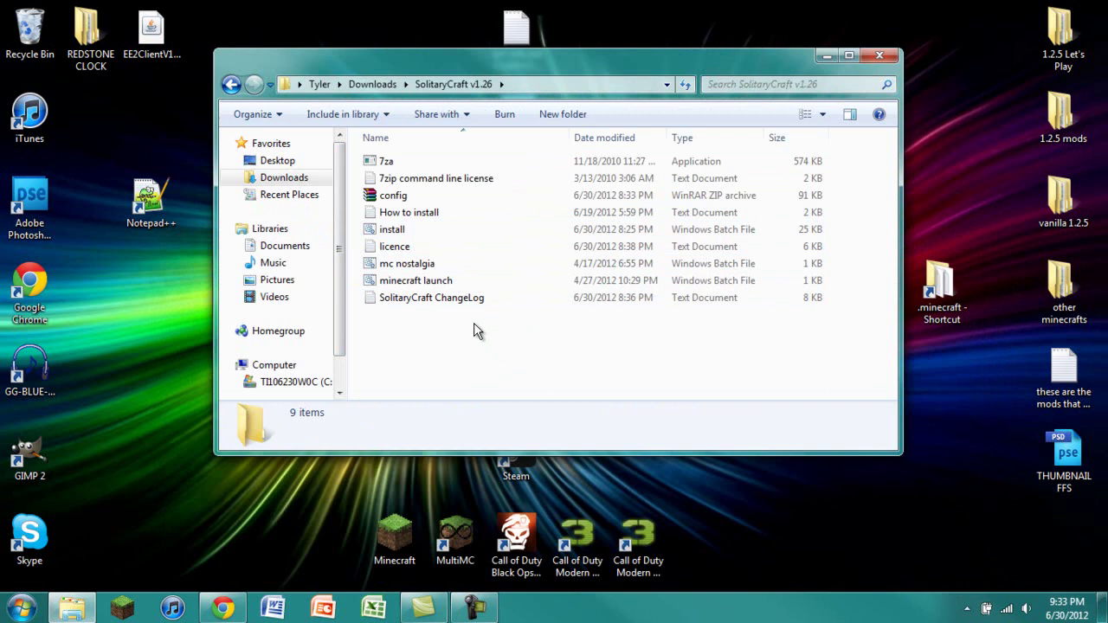
pyautogui.click(230, 84)
pyautogui.moveTo(387, 231); pyautogui.dragTo(203, 52)
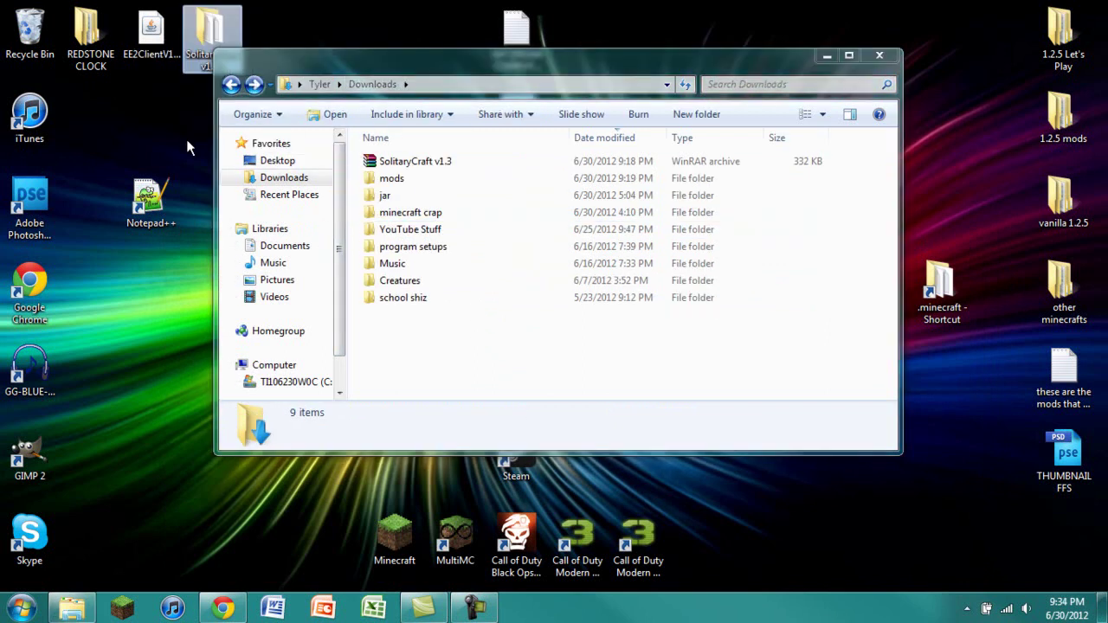
pyautogui.click(880, 55)
pyautogui.moveTo(211, 34); pyautogui.dragTo(334, 210)
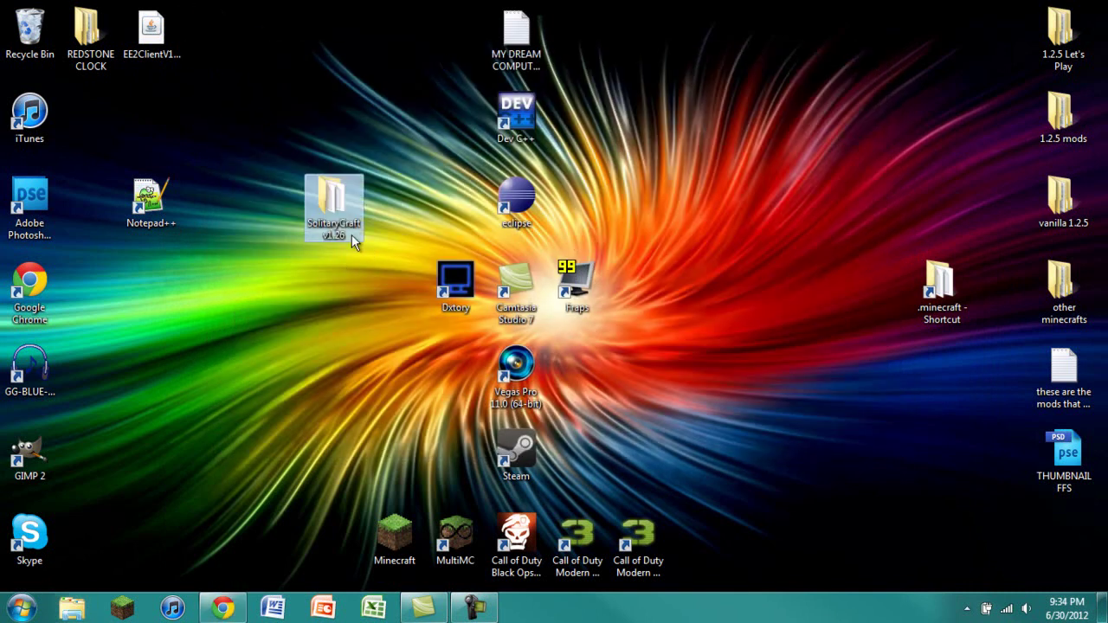
# Step: Delete the EE2ClientV1.4.6.5 jar file from the desktop
pyautogui.click(178, 33)
pyautogui.press('Delete')
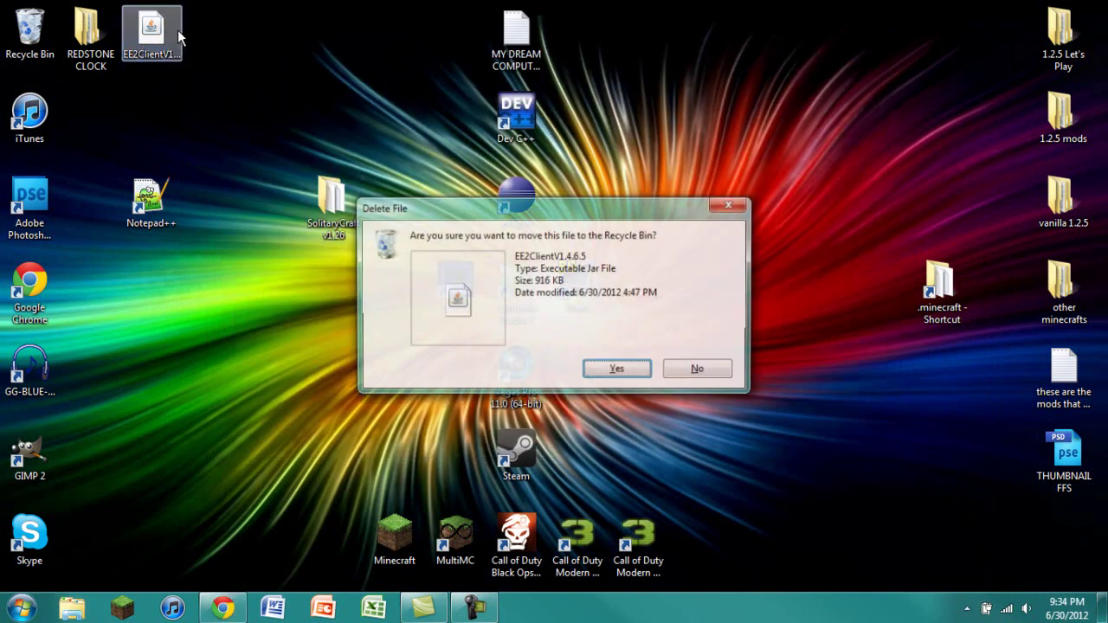
pyautogui.press('Return')
# Step: Rearrange the desktop by placing Notepad++ below the REDSTONE CLOCK folder and shifting the SolitaryCraft v1.26 folder closer to it
pyautogui.click(338, 204)
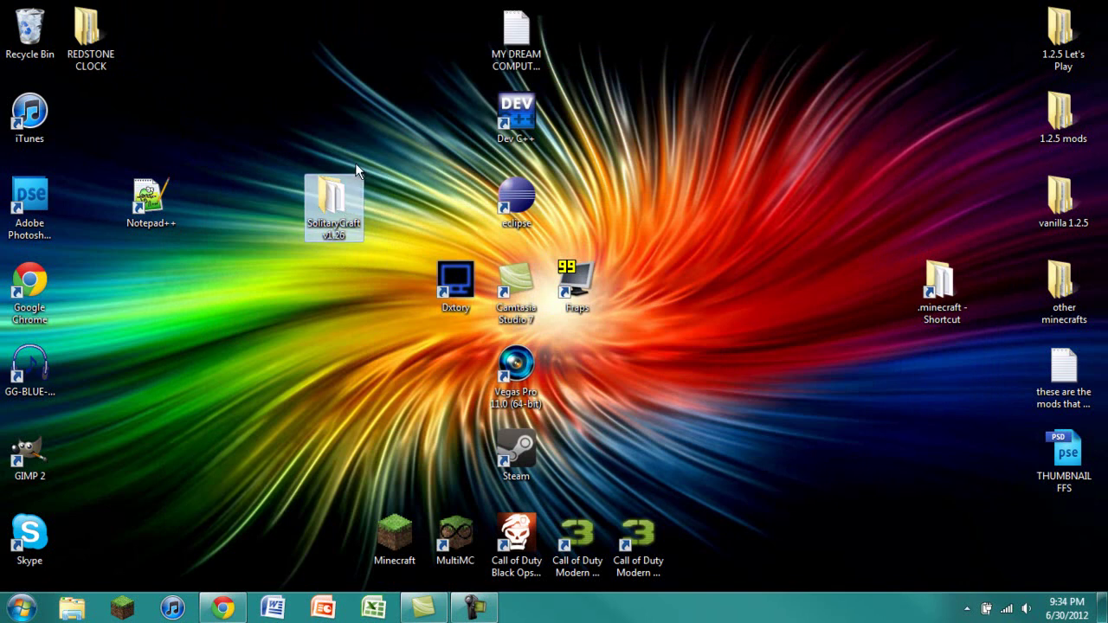
pyautogui.moveTo(150, 201); pyautogui.dragTo(101, 104)
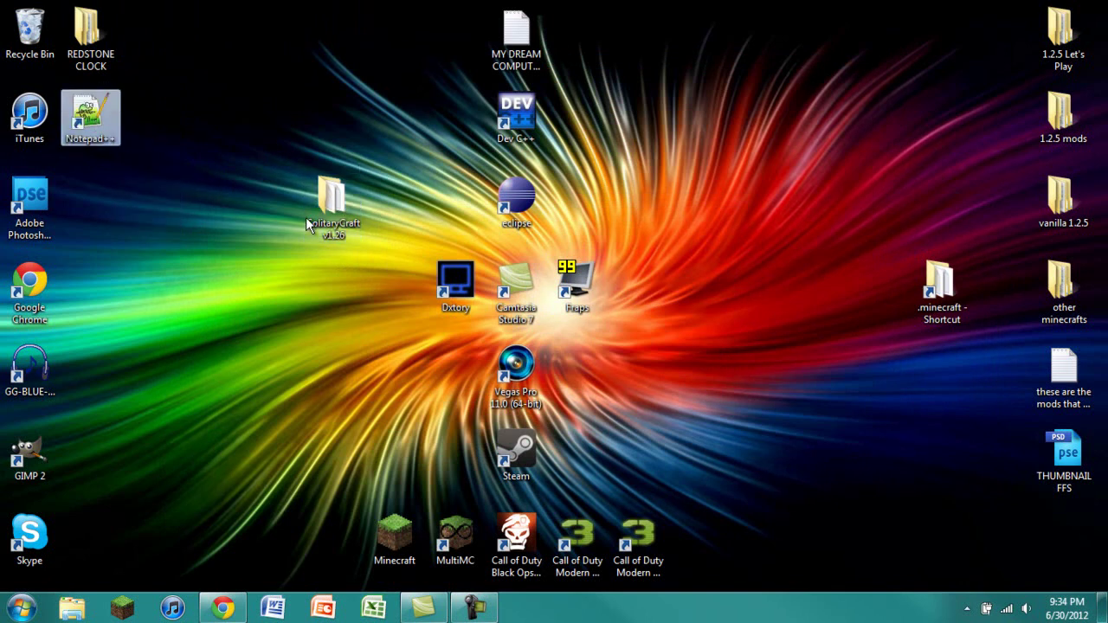
pyautogui.moveTo(312, 225); pyautogui.dragTo(287, 240)
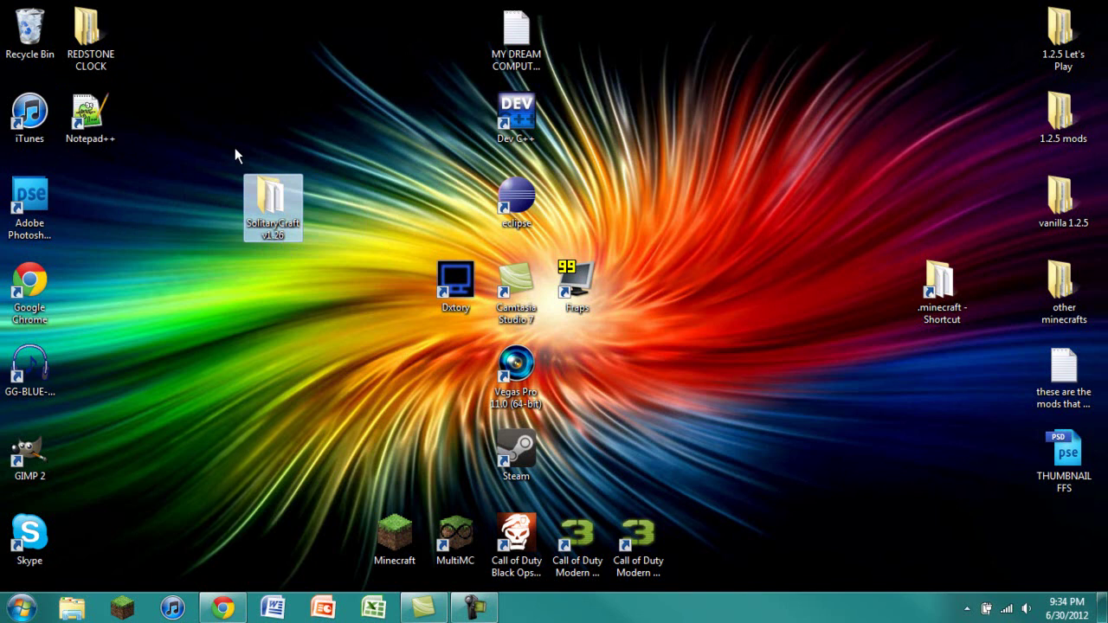
# Step: Open the SolitaryCraft v1.26 folder and look over its files, including config, How to install, mc nostalgia and minecraft launch
pyautogui.doubleClick(270, 204)
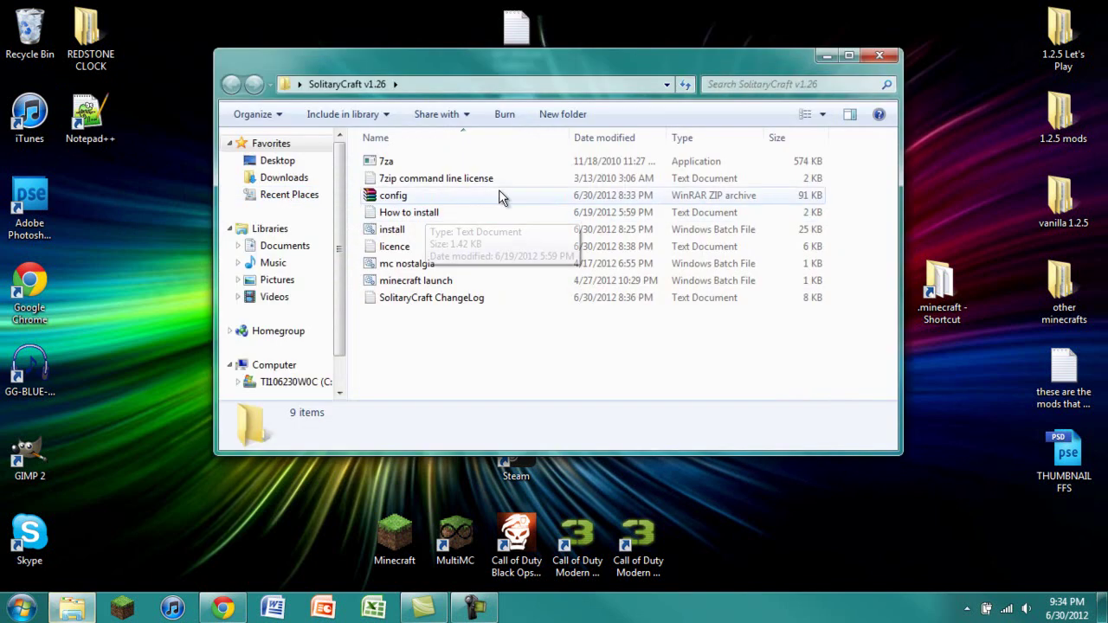
pyautogui.hotkey('ctrl', 'a')
pyautogui.click(476, 351)
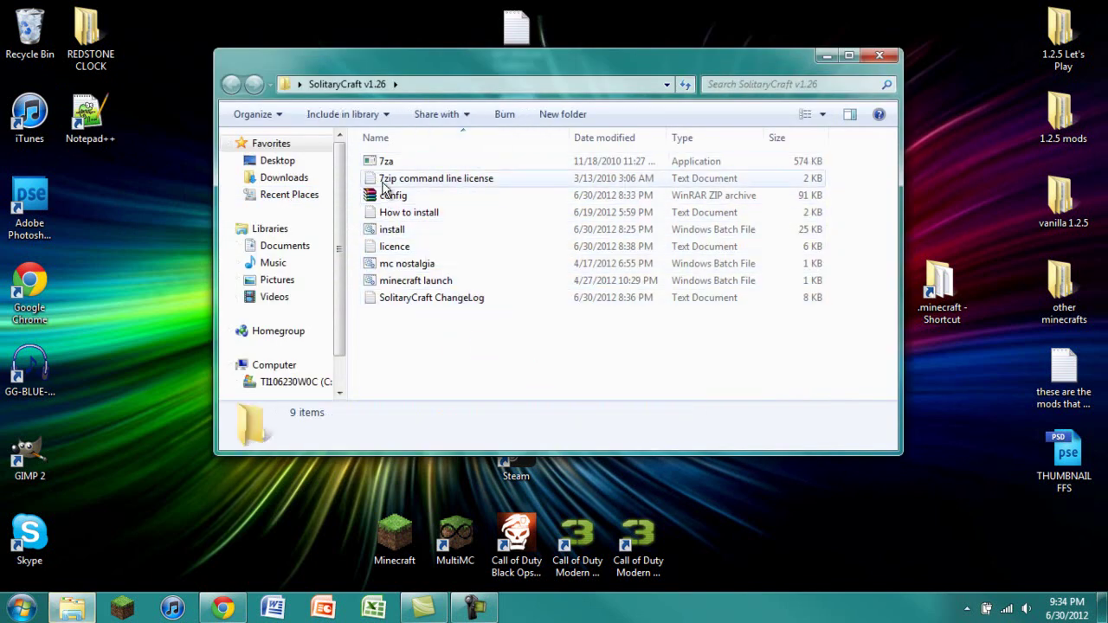
pyautogui.click(391, 195)
pyautogui.click(400, 212)
pyautogui.click(408, 180)
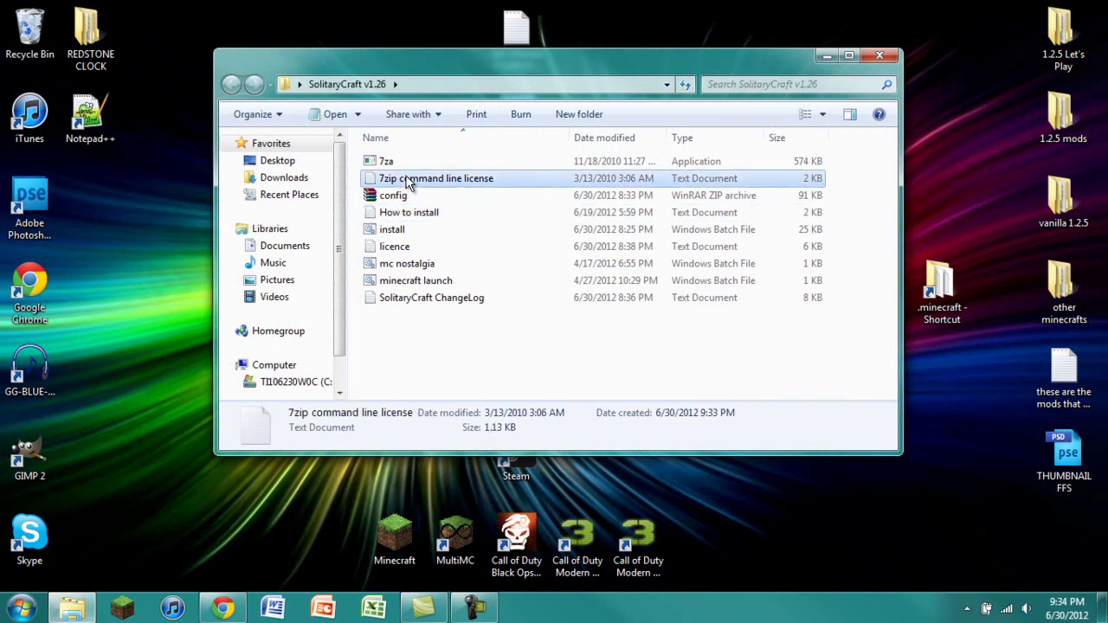
pyautogui.click(420, 265)
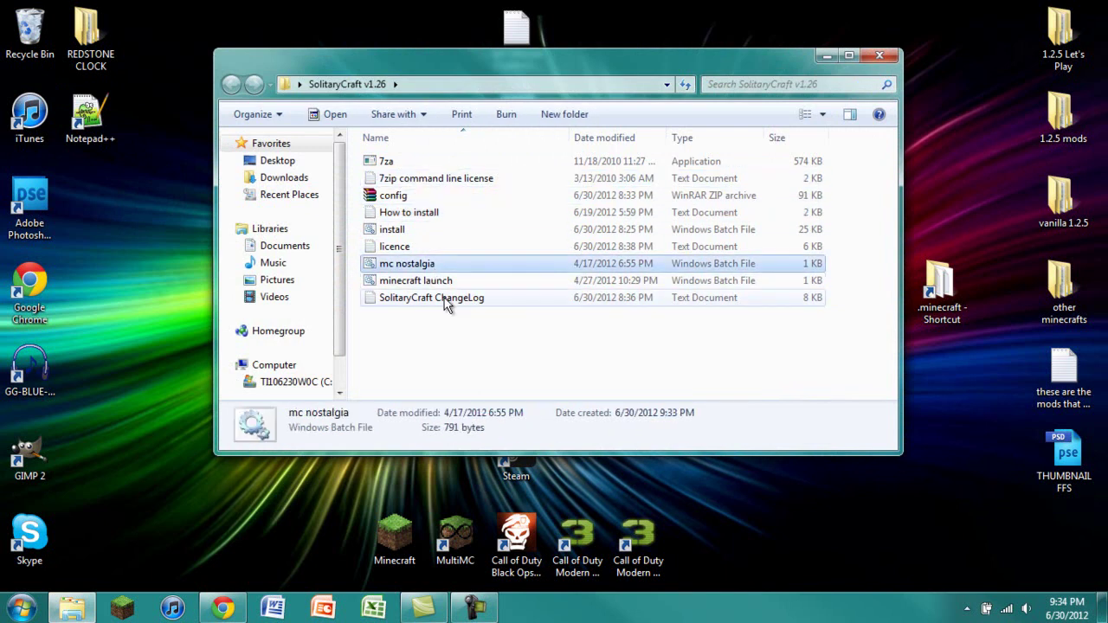
pyautogui.click(450, 281)
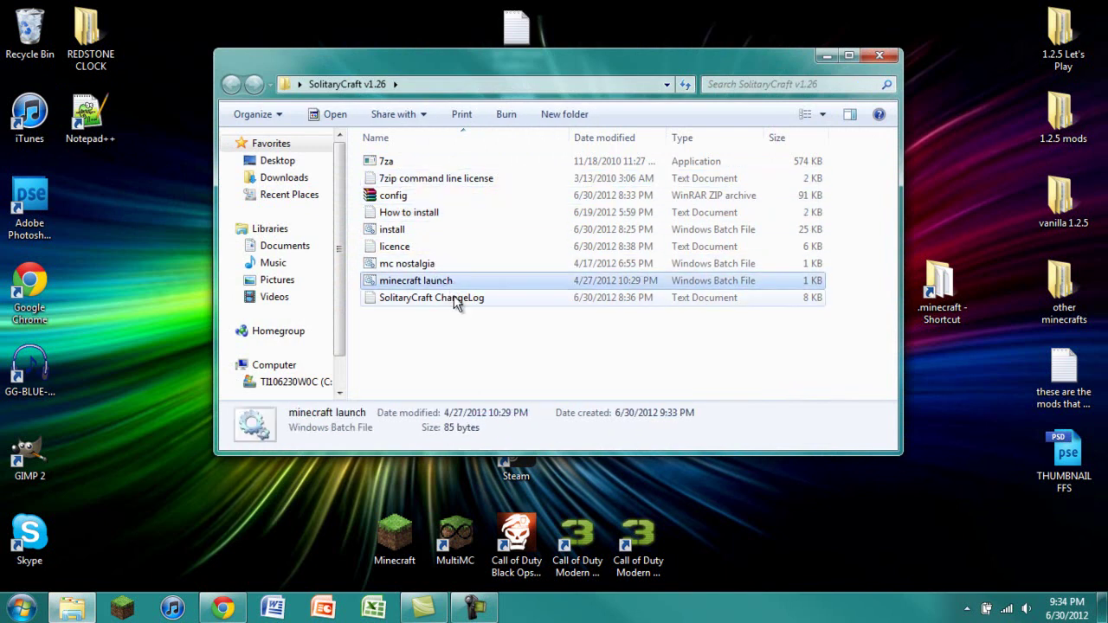
pyautogui.click(457, 299)
pyautogui.click(476, 336)
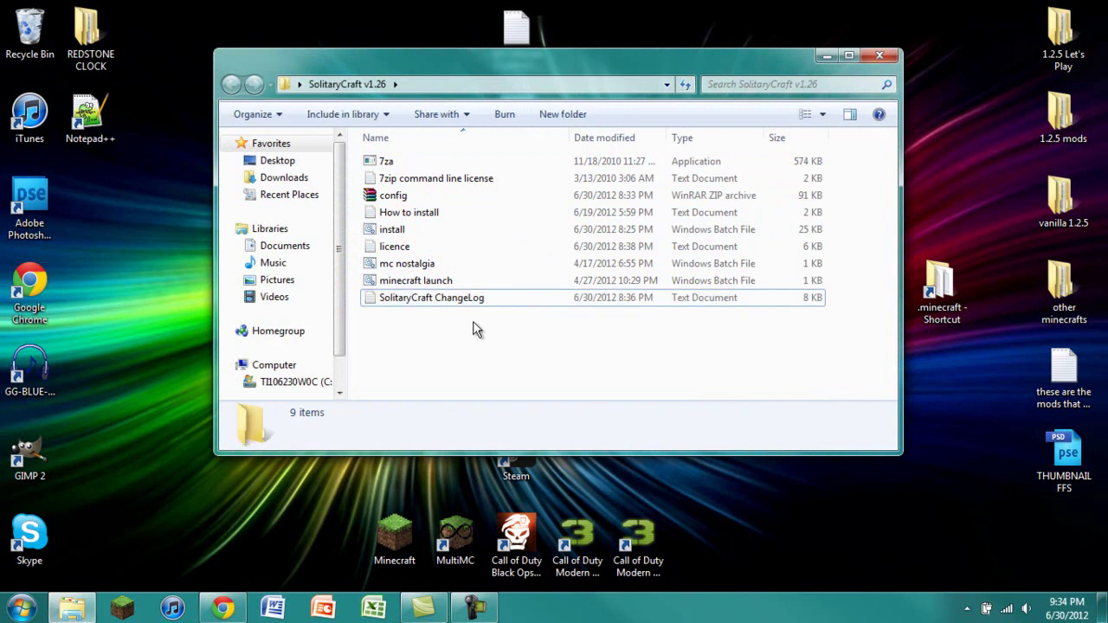
# Step: Open the SolitaryCraft ChangeLog, skim its version notes and close it
pyautogui.doubleClick(396, 301)
pyautogui.scroll(-10, 398, 343)
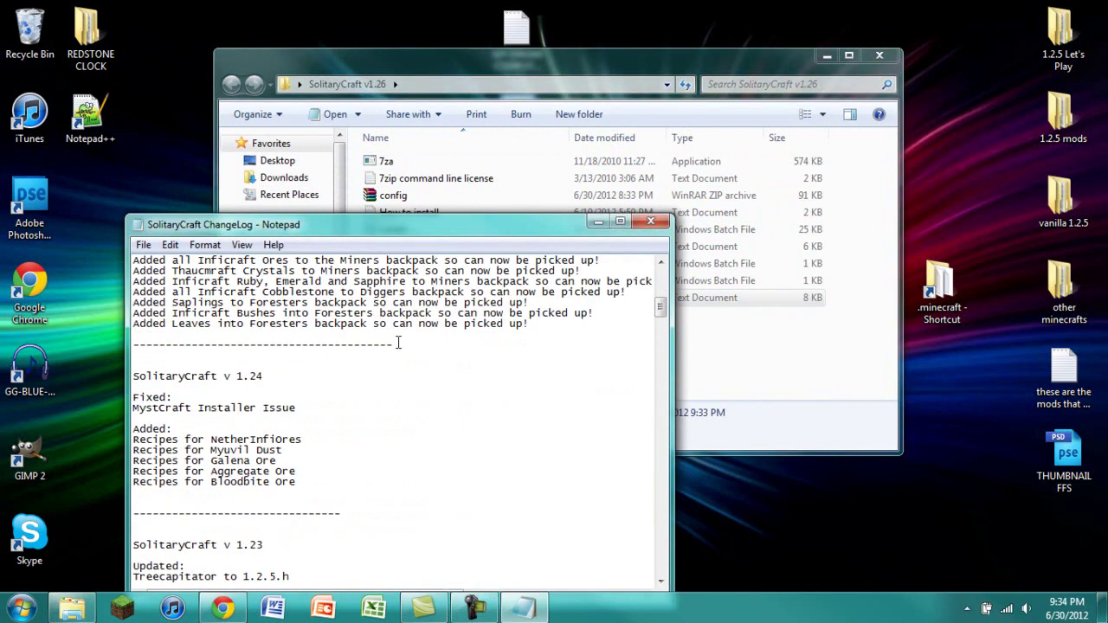
pyautogui.scroll(-5, 403, 338)
pyautogui.click(651, 222)
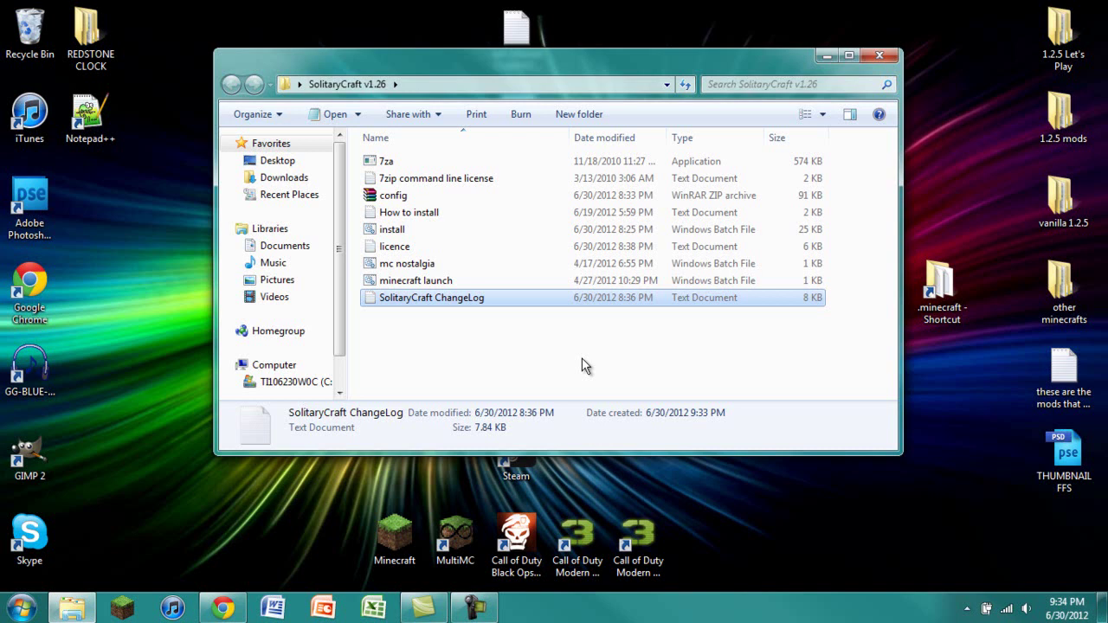
pyautogui.click(582, 358)
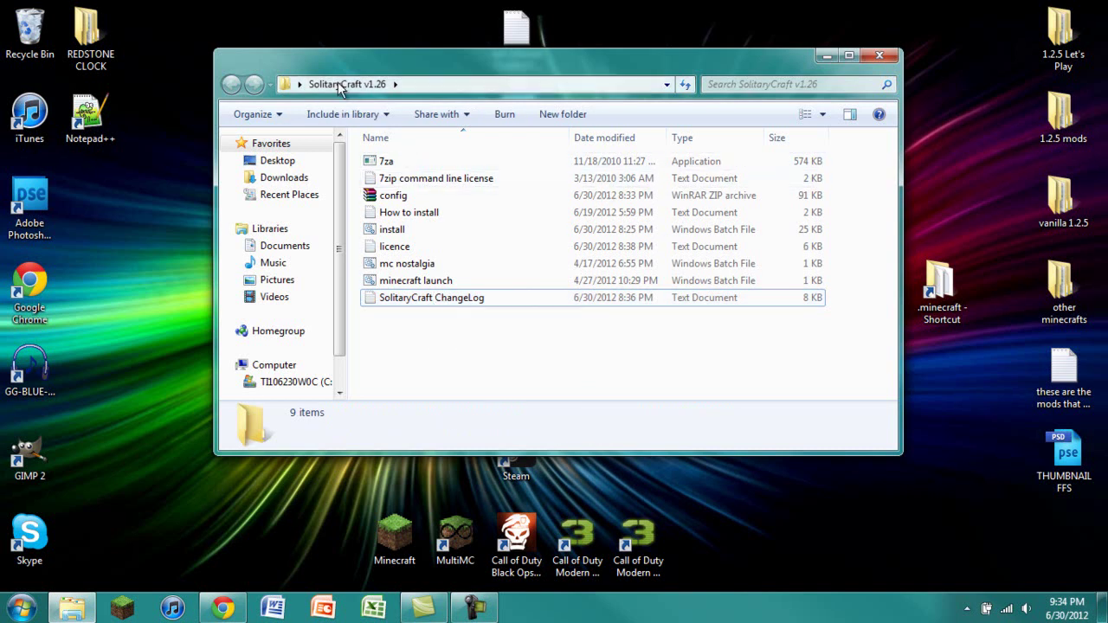
# Step: Reopen the SolitaryCraft v1.26 folder and copy the Minecraft application from the desktop into it
pyautogui.click(880, 55)
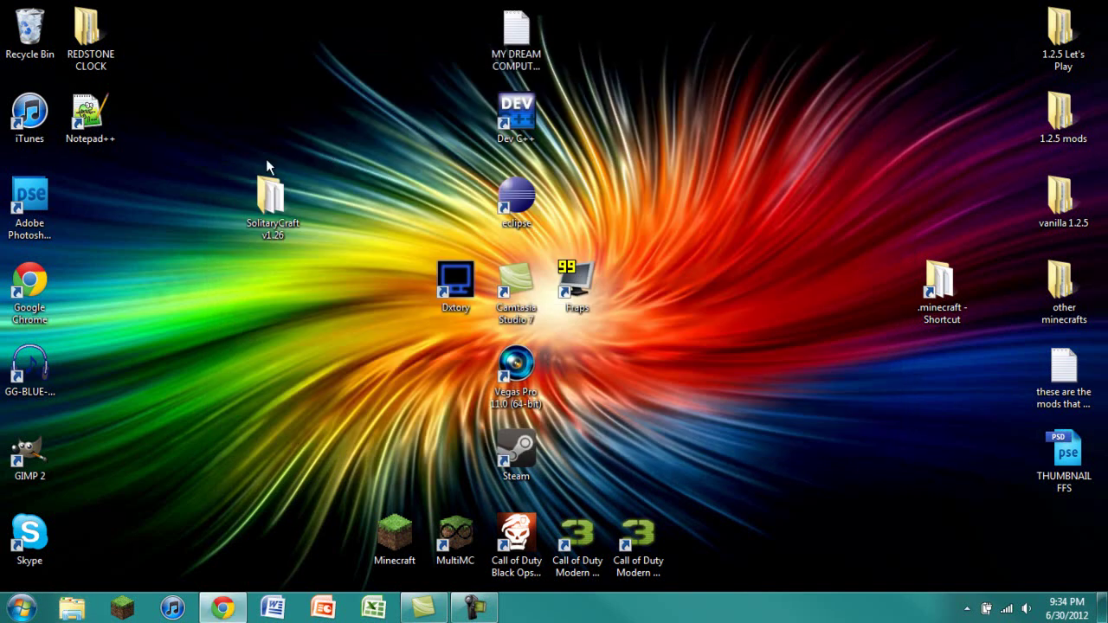
pyautogui.doubleClick(279, 198)
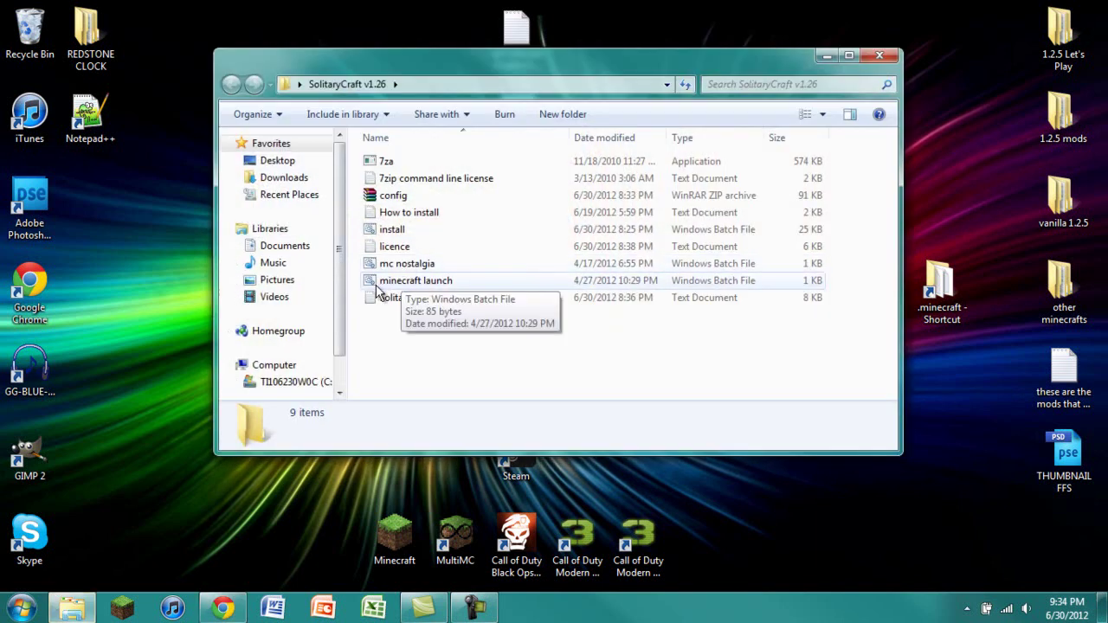
pyautogui.moveTo(394, 541); pyautogui.dragTo(412, 342)
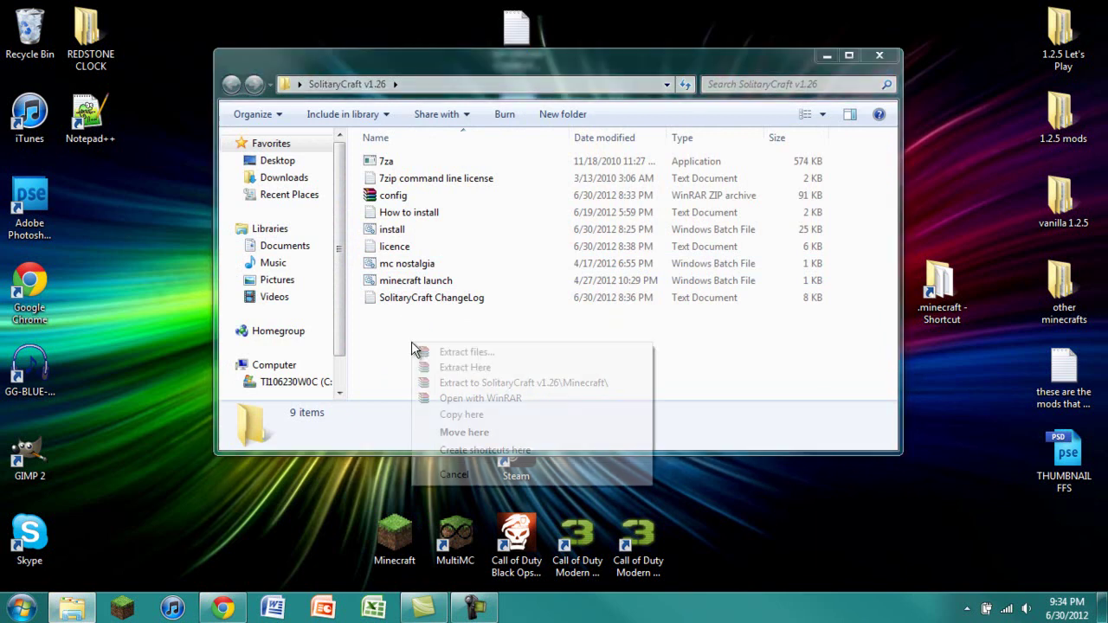
pyautogui.click(474, 420)
pyautogui.click(391, 519)
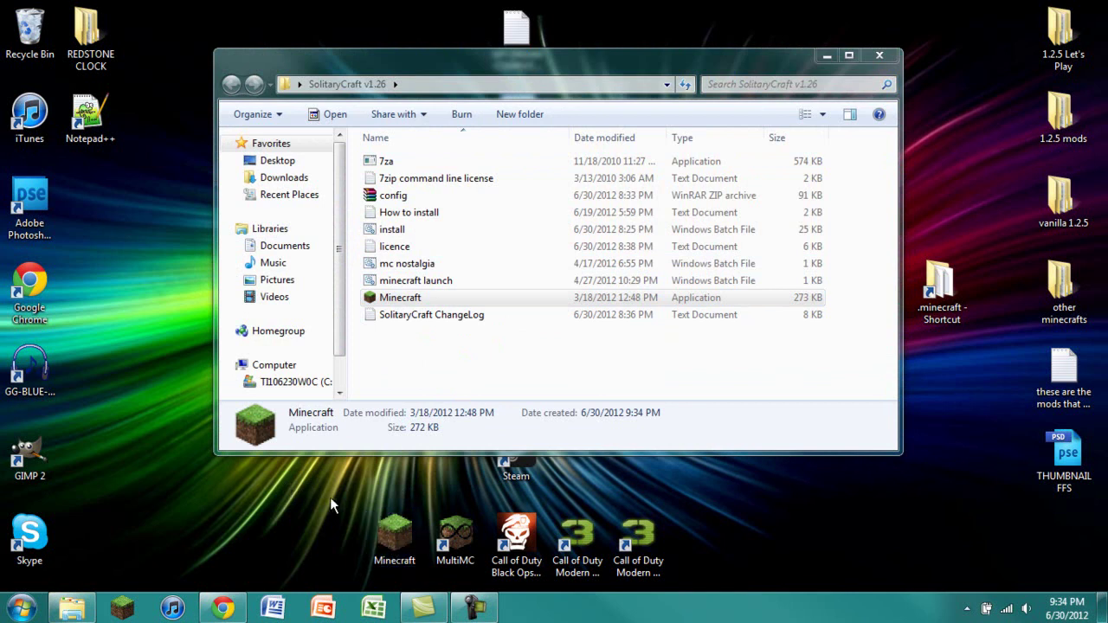
pyautogui.click(402, 338)
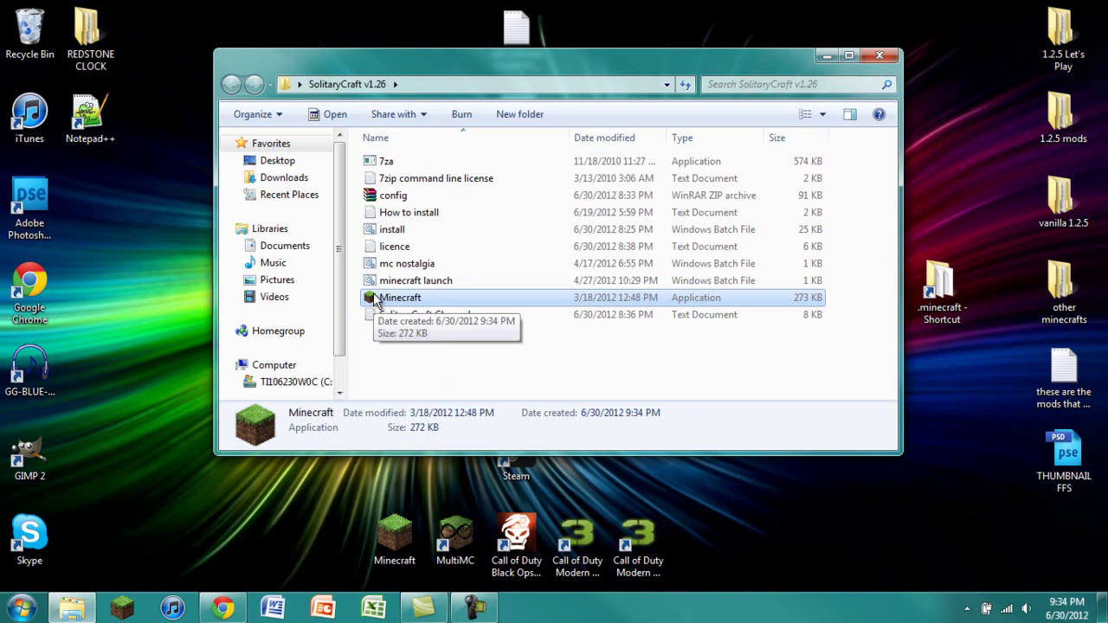
# Step: Read the How to install instructions, focusing on line 2a about placing minecraft.jar for Linux or Mac, and close the file
pyautogui.doubleClick(375, 217)
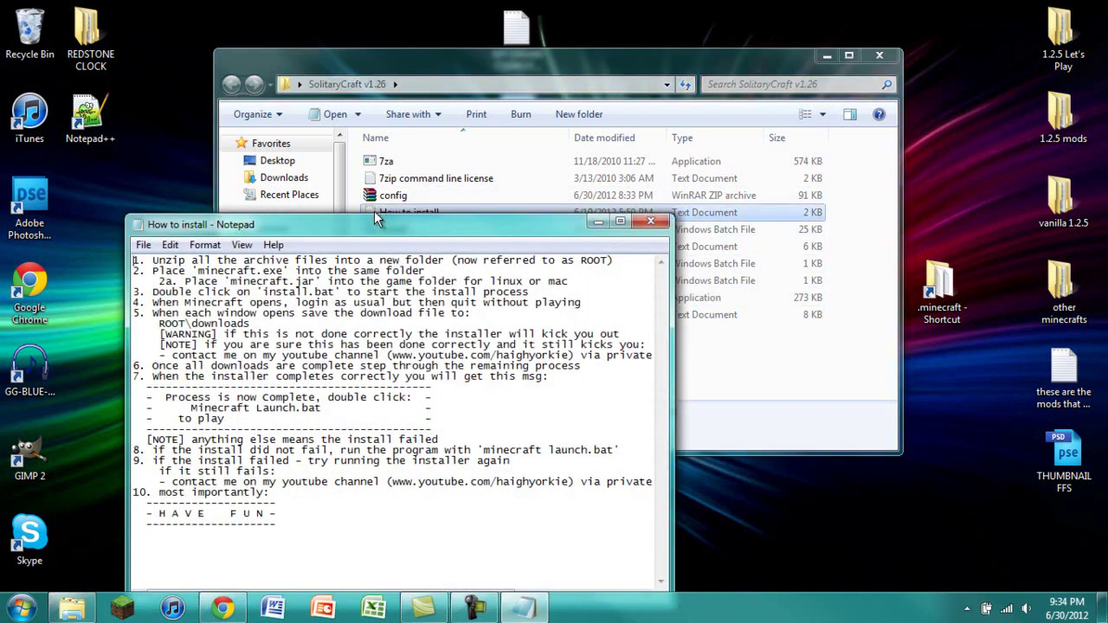
pyautogui.moveTo(440, 219); pyautogui.dragTo(580, 141)
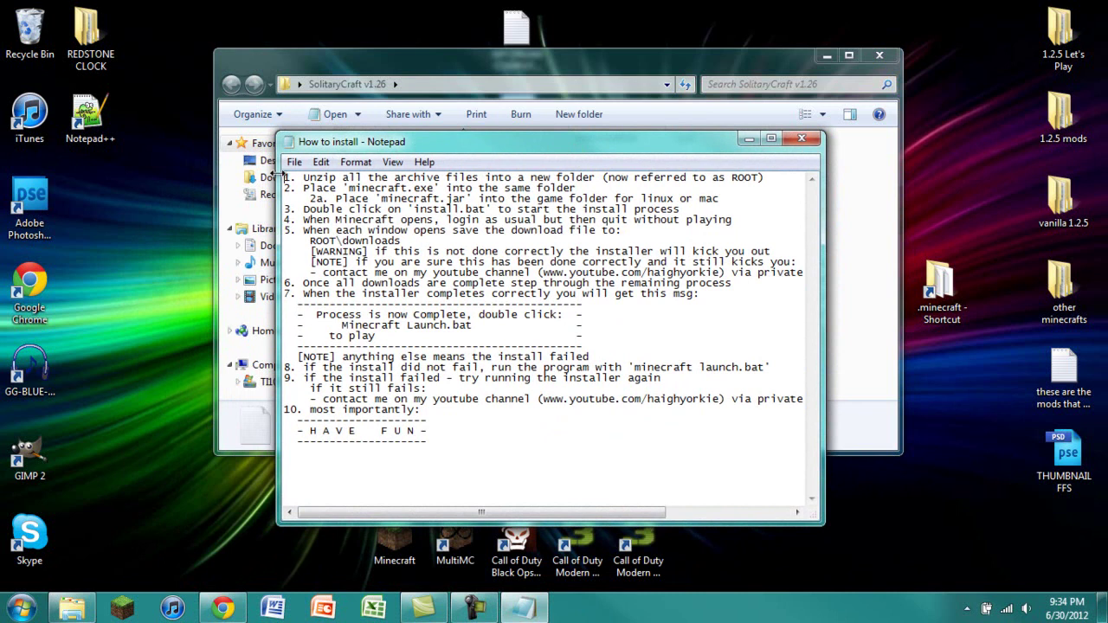
pyautogui.moveTo(284, 178); pyautogui.dragTo(573, 466)
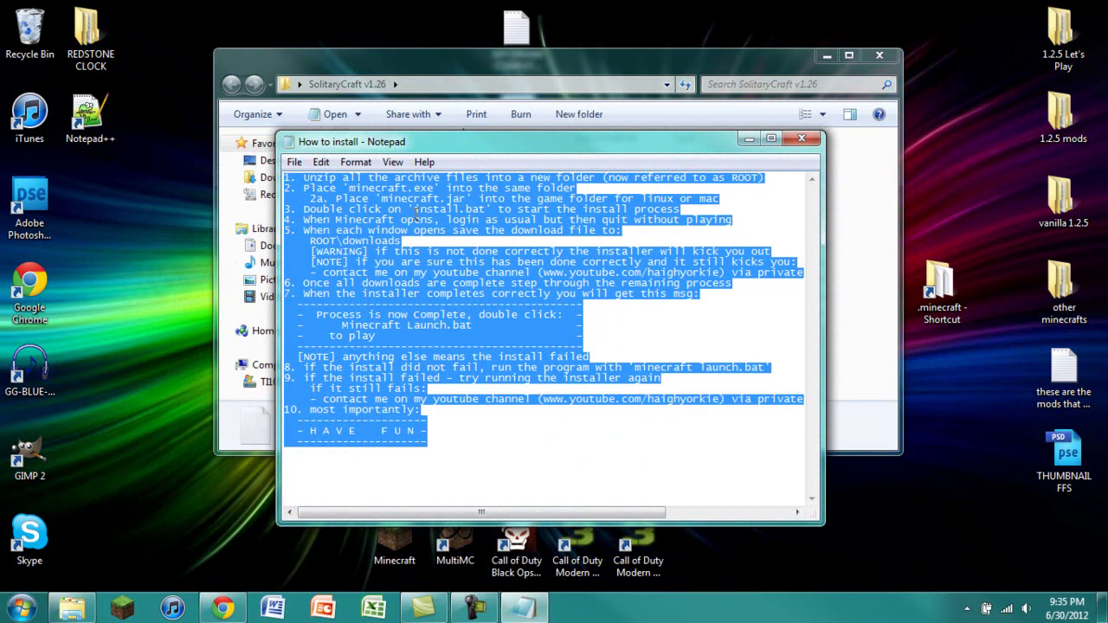
pyautogui.click(604, 273)
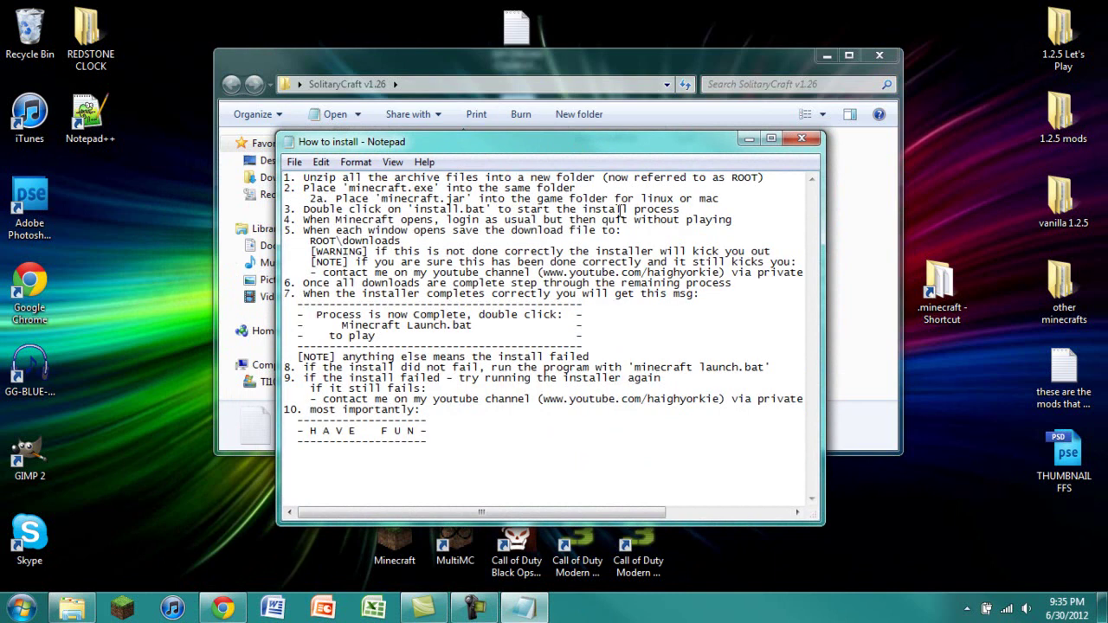
pyautogui.moveTo(306, 198); pyautogui.dragTo(739, 203)
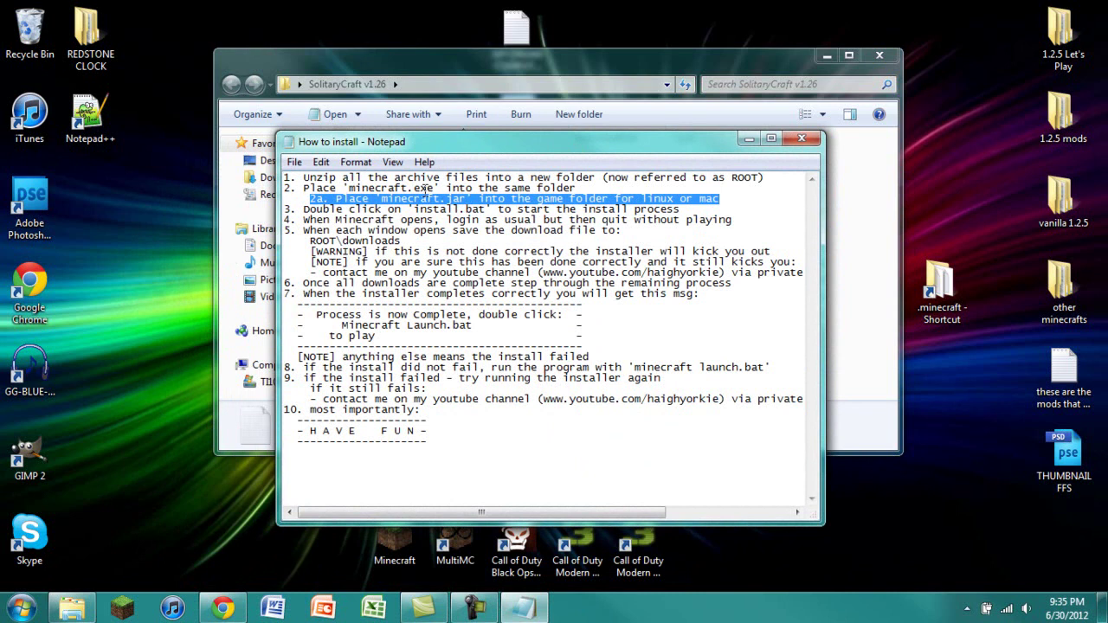
pyautogui.moveTo(641, 198); pyautogui.dragTo(729, 202)
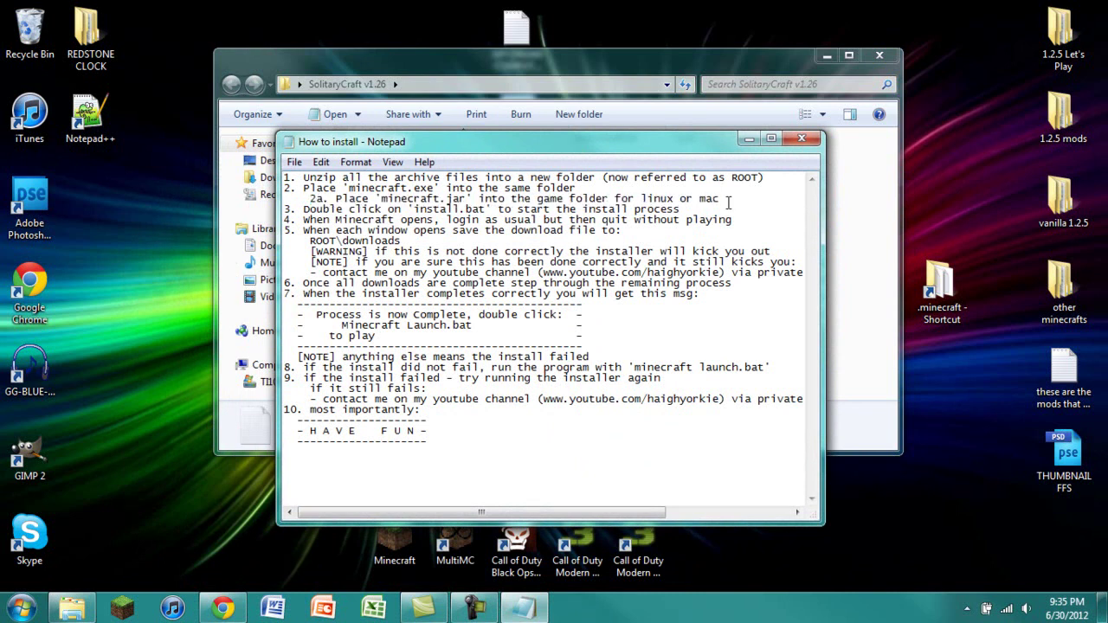
pyautogui.moveTo(374, 198); pyautogui.dragTo(524, 200)
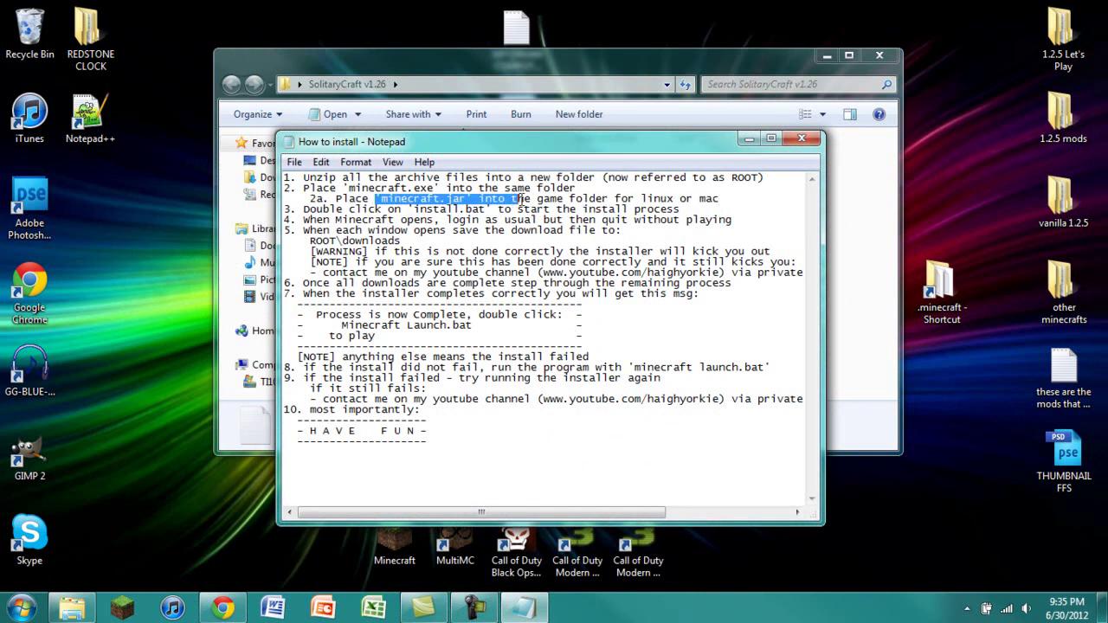
pyautogui.click(631, 209)
pyautogui.click(804, 140)
pyautogui.click(645, 295)
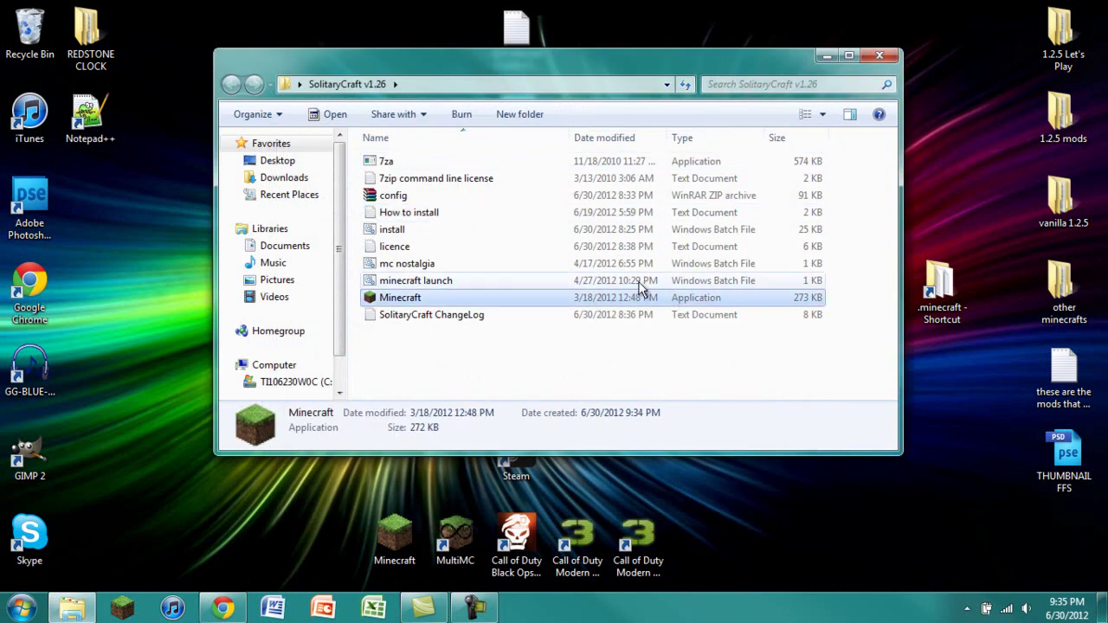
pyautogui.click(511, 370)
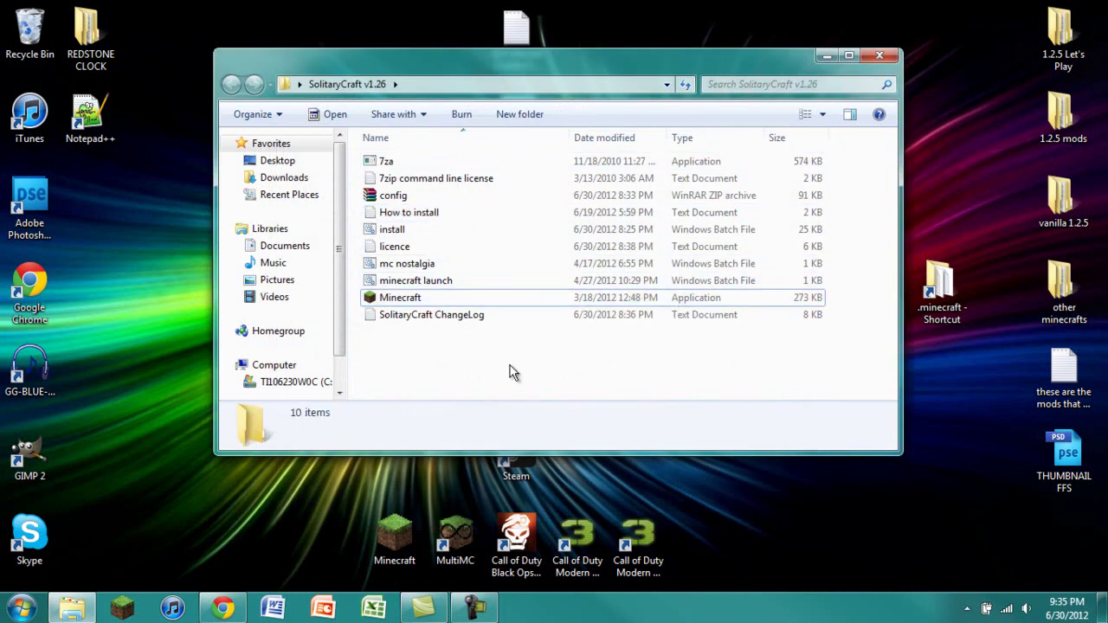
# Step: Run the install batch file and continue through its opening prompts until Minecraft is launched
pyautogui.click(371, 232)
pyautogui.doubleClick(370, 232)
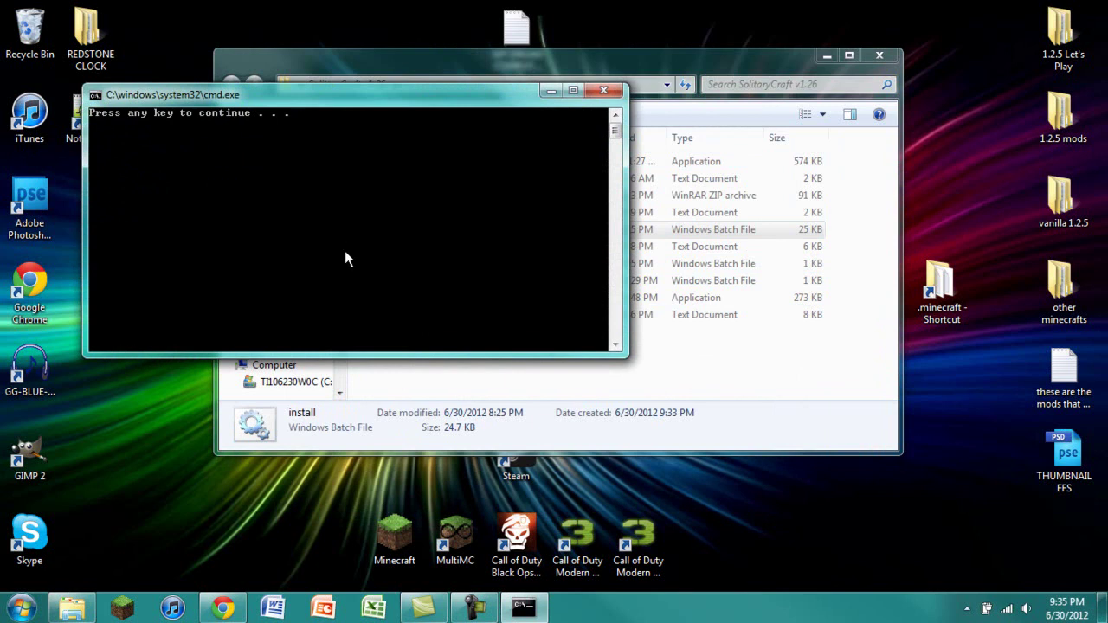
pyautogui.press('space')
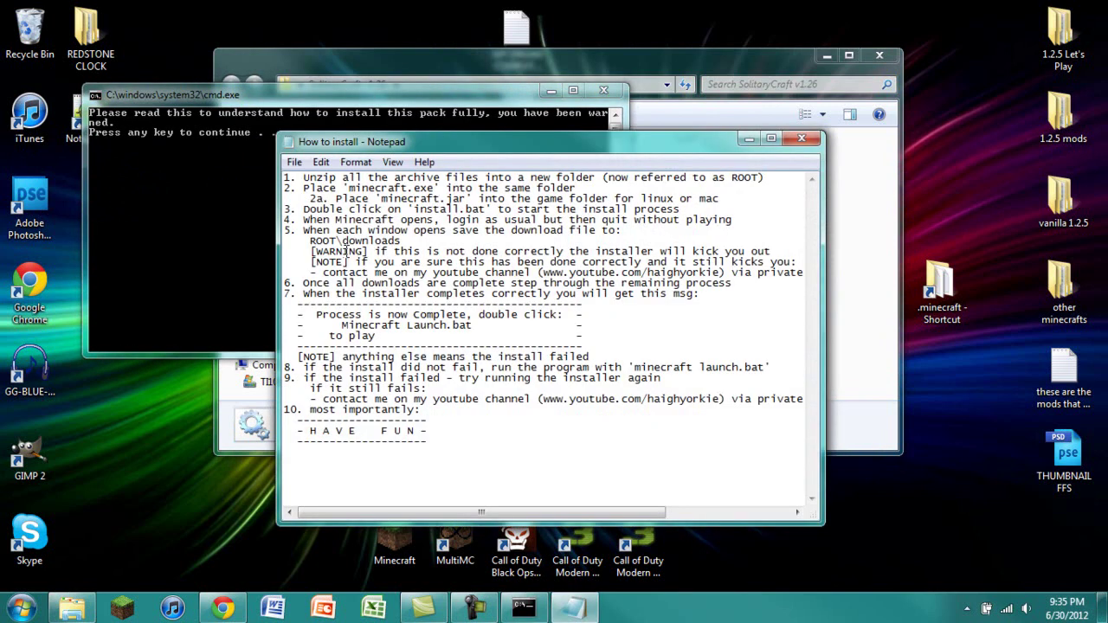
pyautogui.click(147, 187)
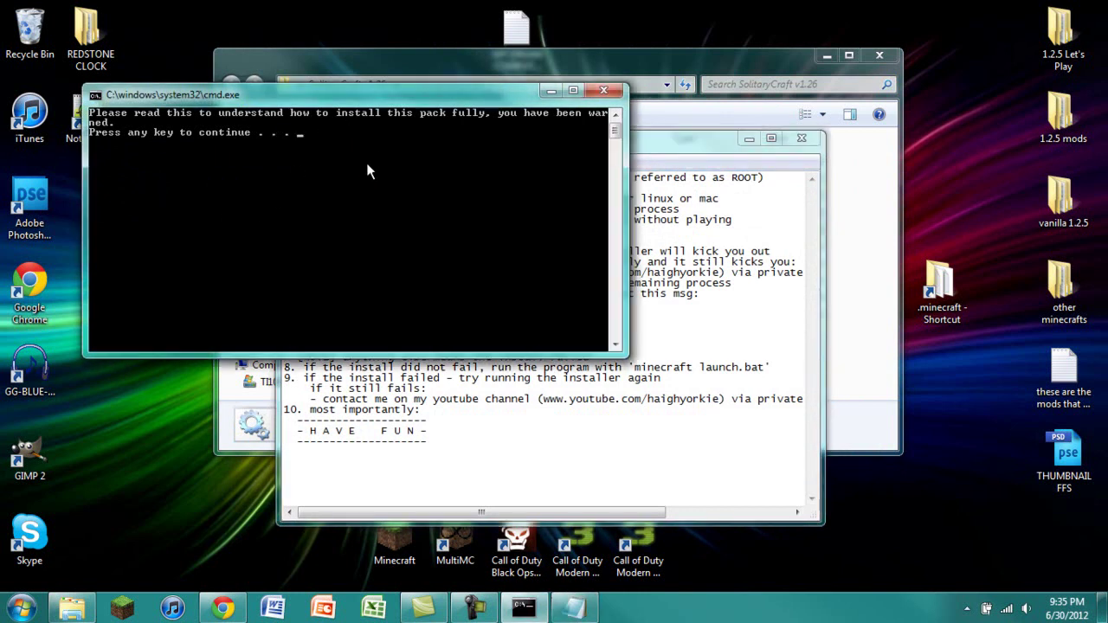
pyautogui.press('space')
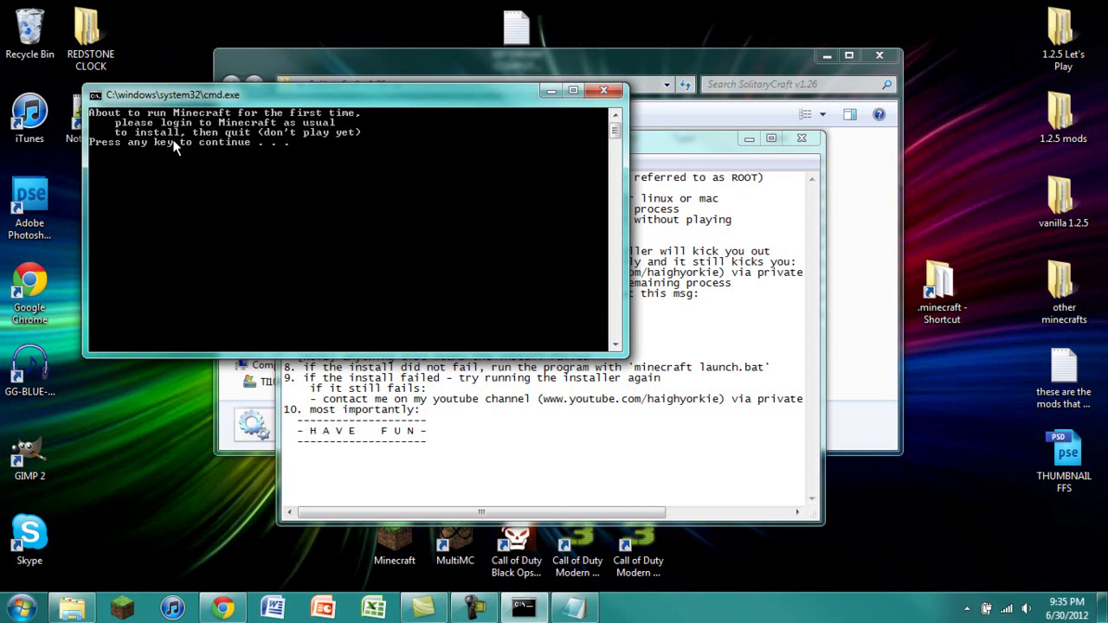
pyautogui.press('Return')
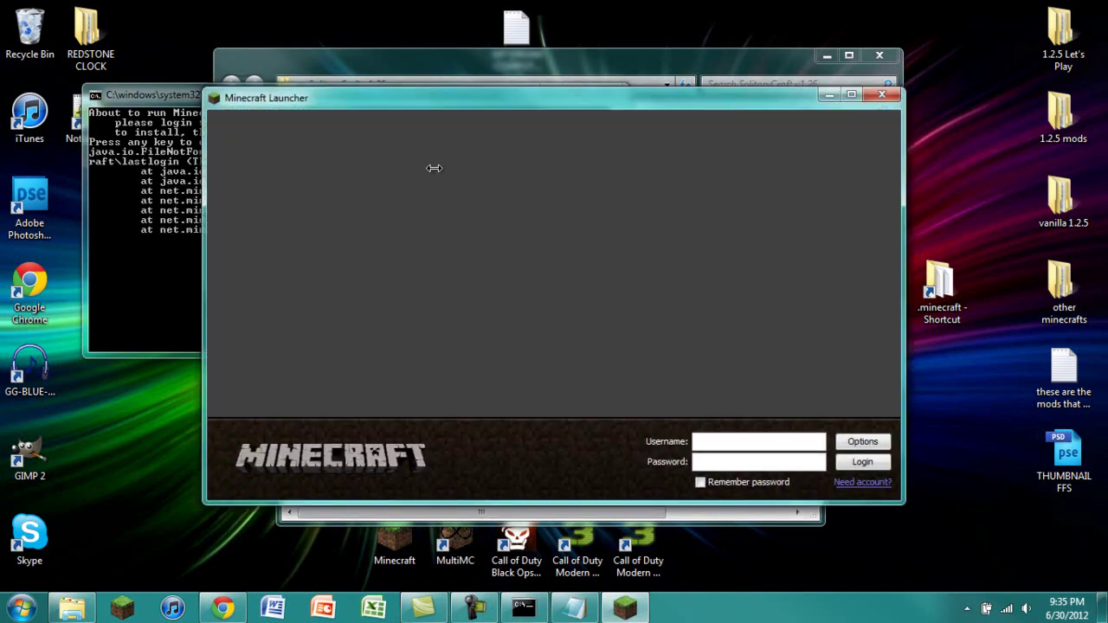
# Step: Log in to the Minecraft launcher with the account username and password, and quit the game without playing
pyautogui.click(794, 442)
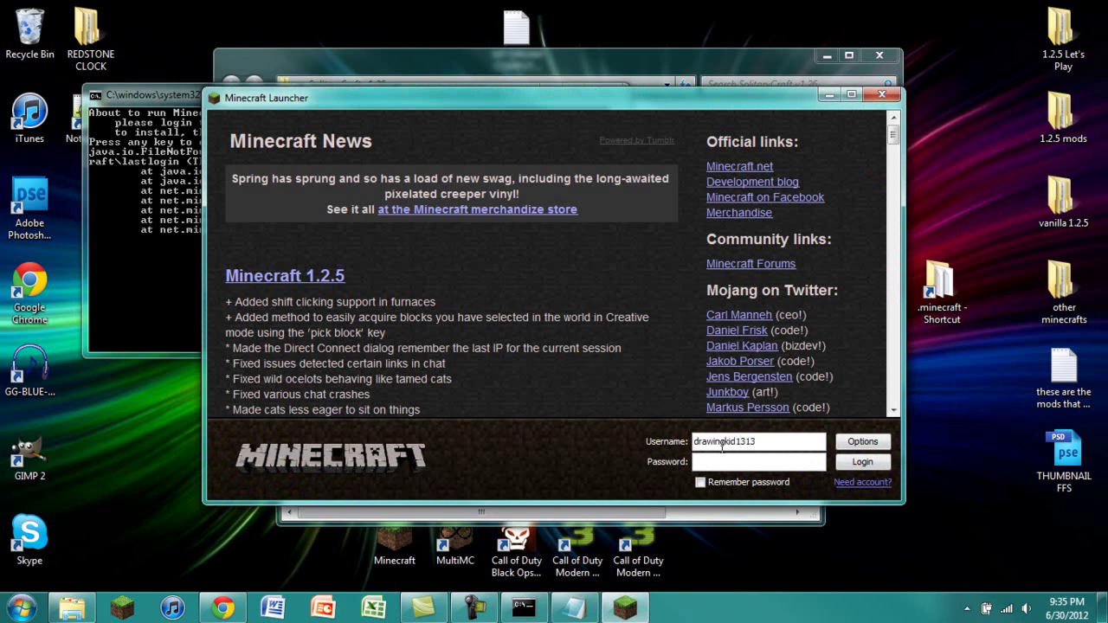
pyautogui.write('******')
pyautogui.click(864, 461)
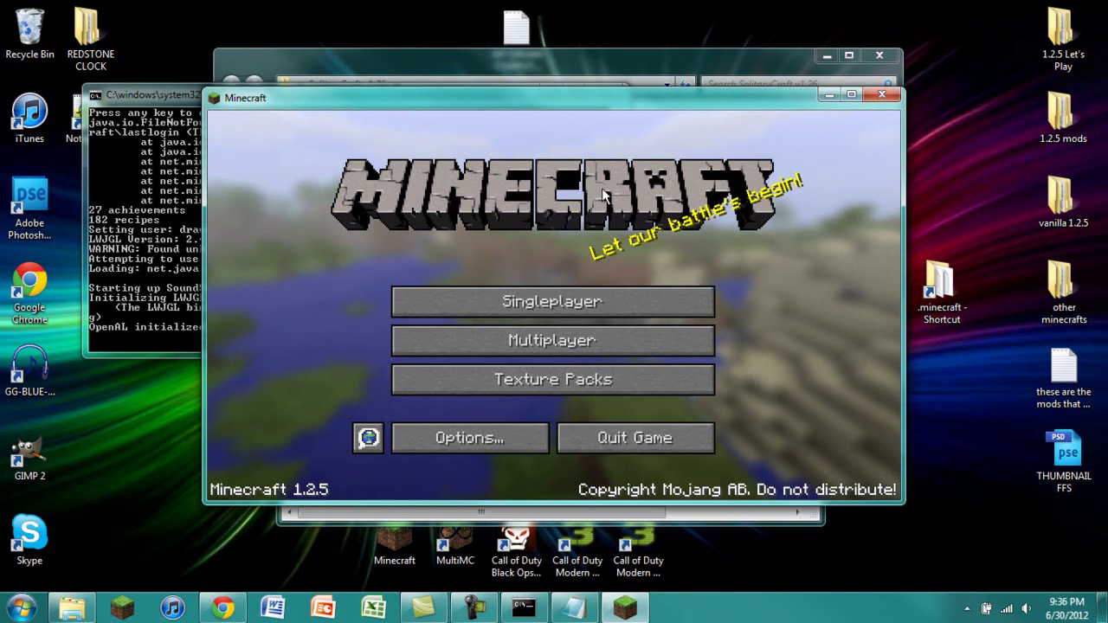
pyautogui.click(654, 440)
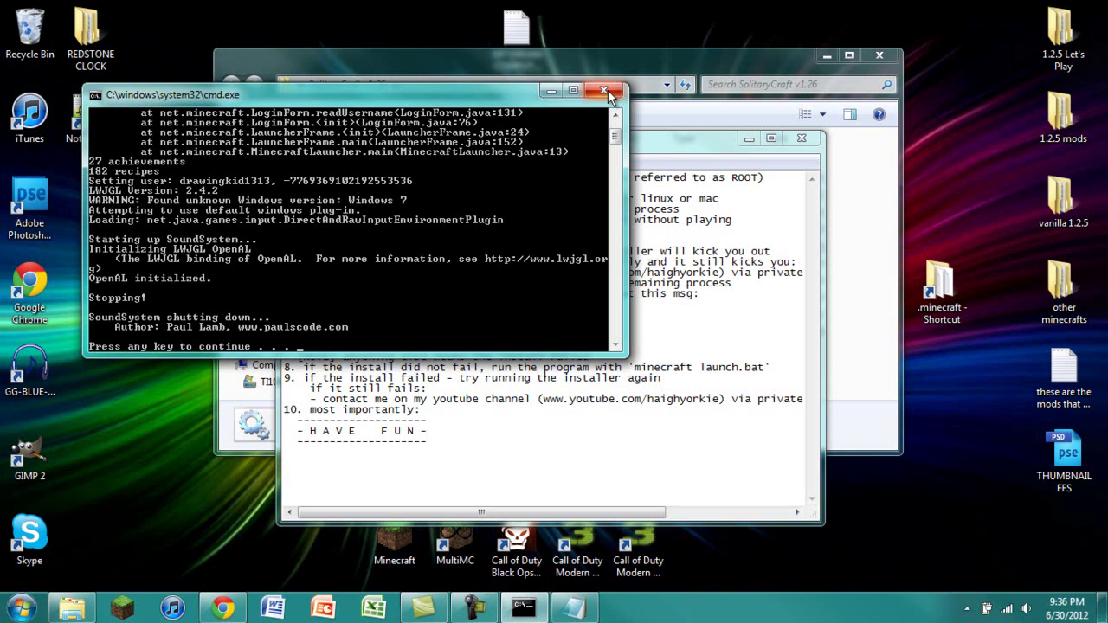
# Step: Advance the installer to its mod download stage and check the downloads folder inside the SolitaryCraft v1.26 folder
pyautogui.press('Return')
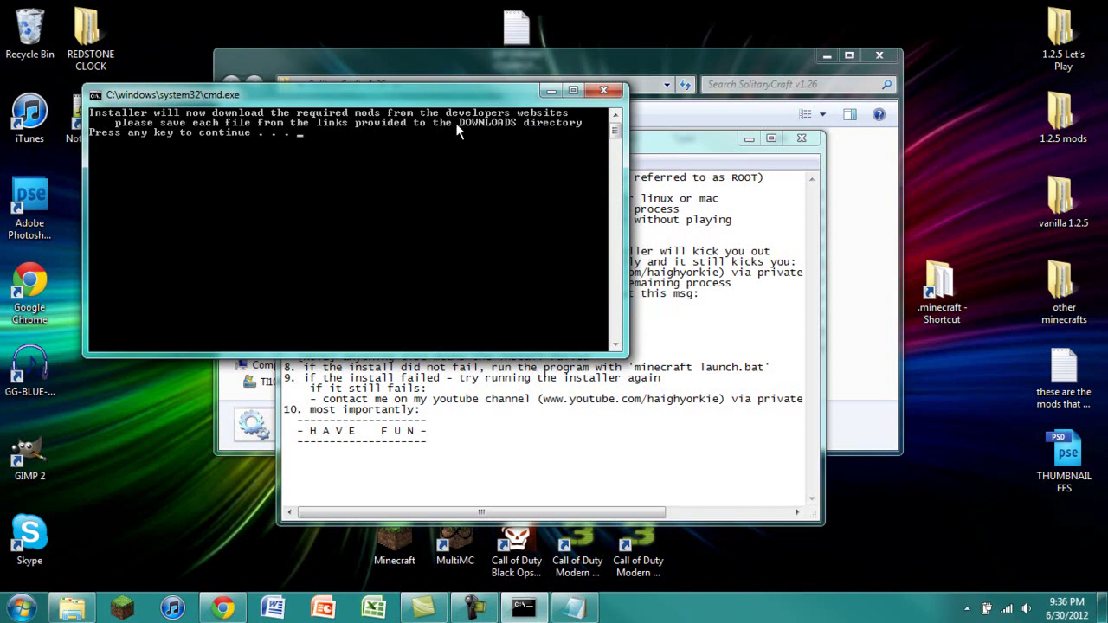
pyautogui.moveTo(398, 95); pyautogui.dragTo(636, 236)
pyautogui.click(619, 67)
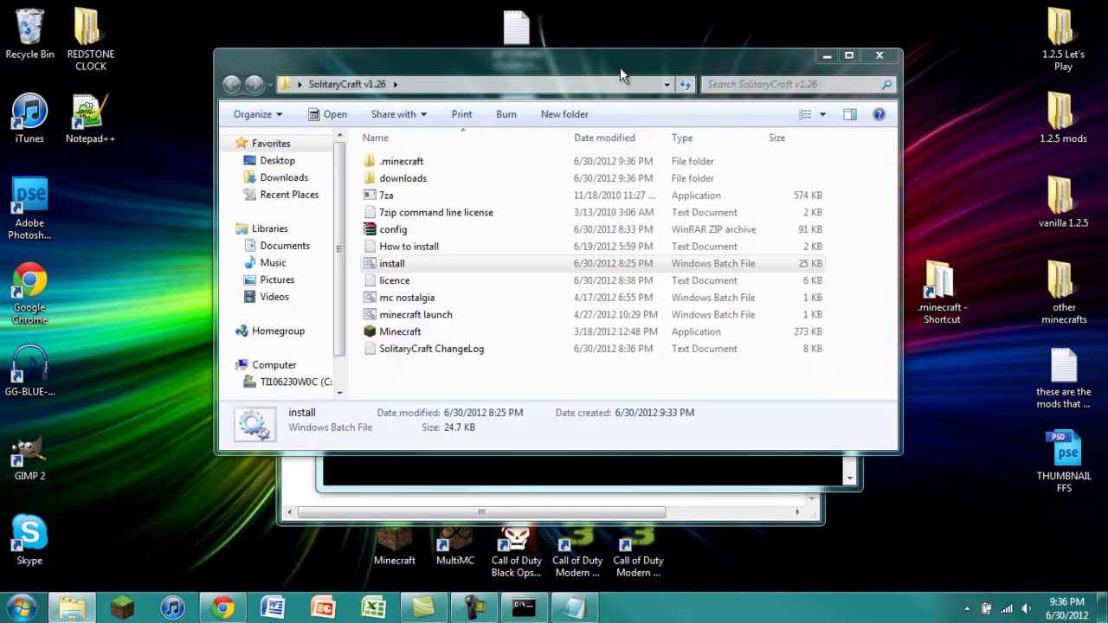
pyautogui.doubleClick(394, 180)
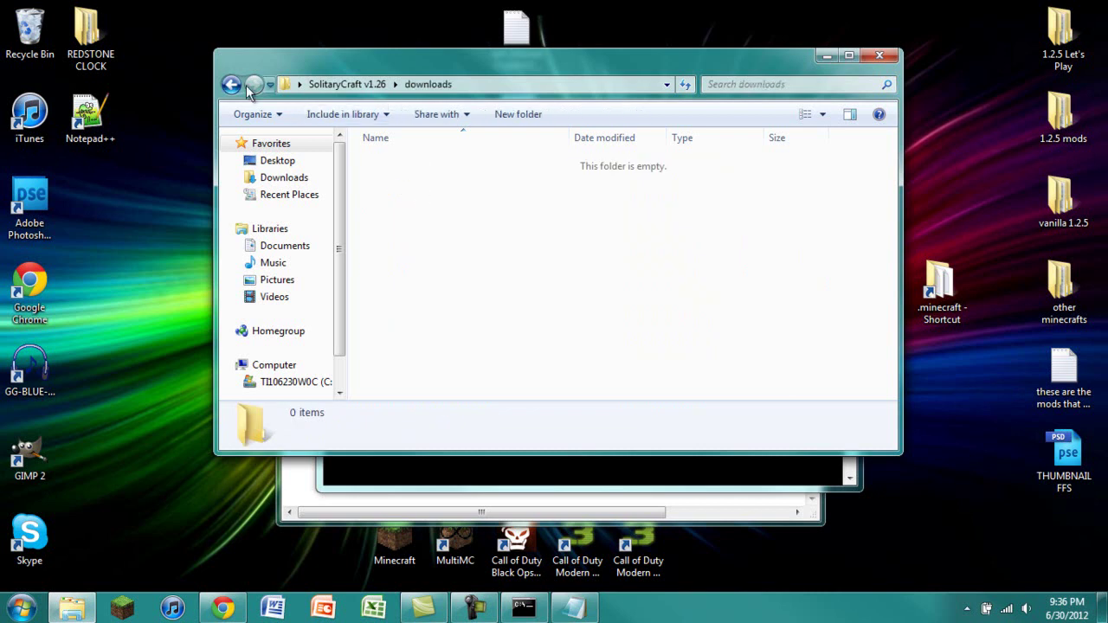
pyautogui.click(232, 85)
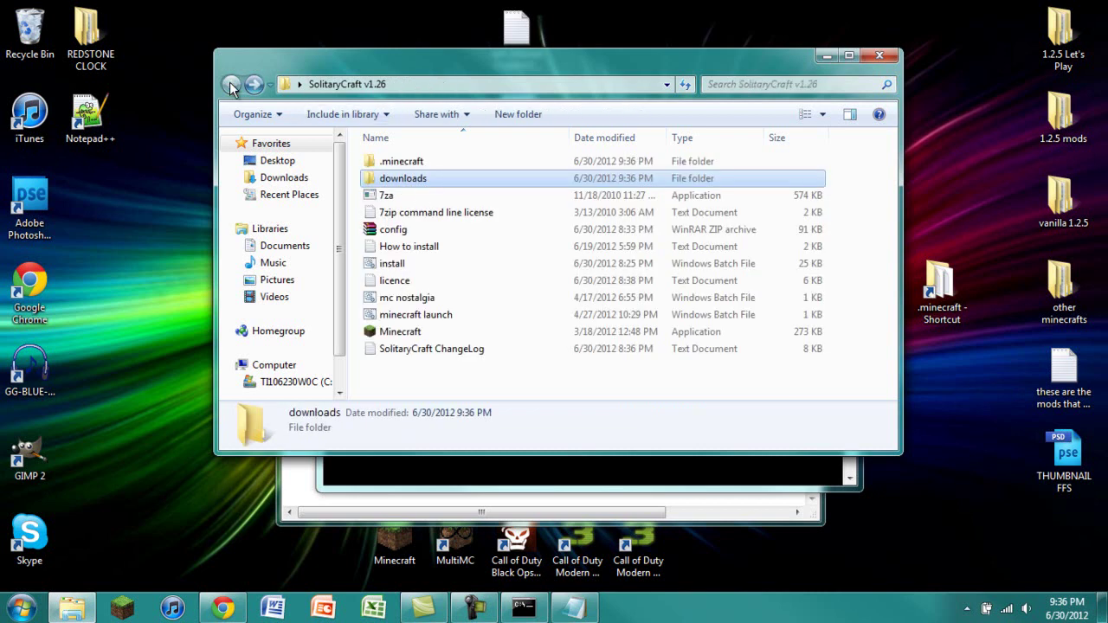
pyautogui.click(445, 468)
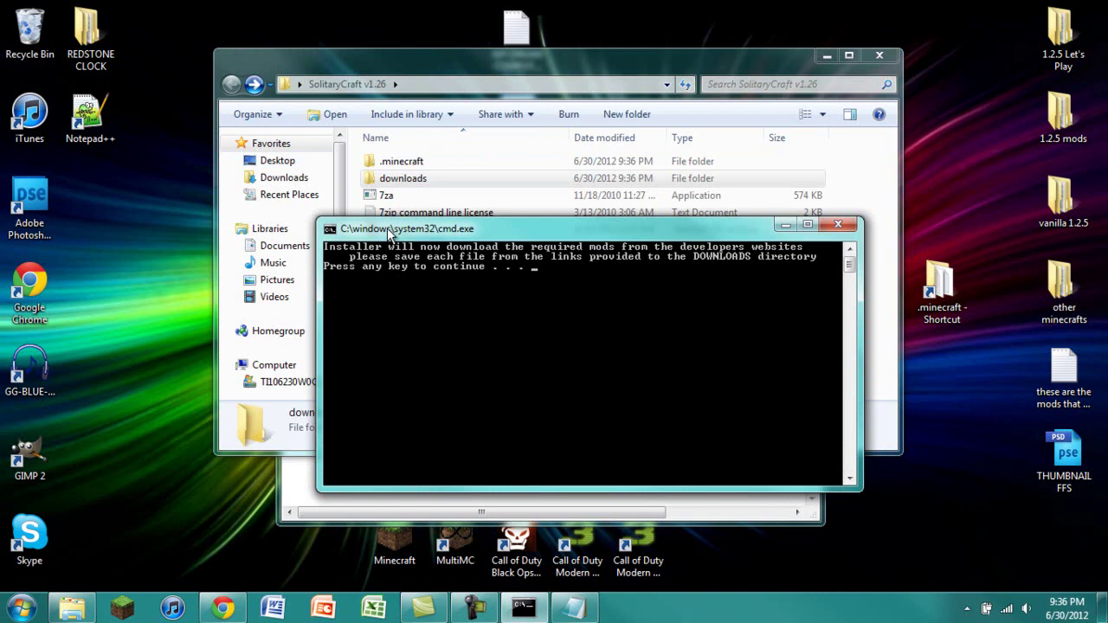
# Step: Switch to Chrome, look at the computer's default Downloads folder in a file window and close it
pyautogui.click(245, 612)
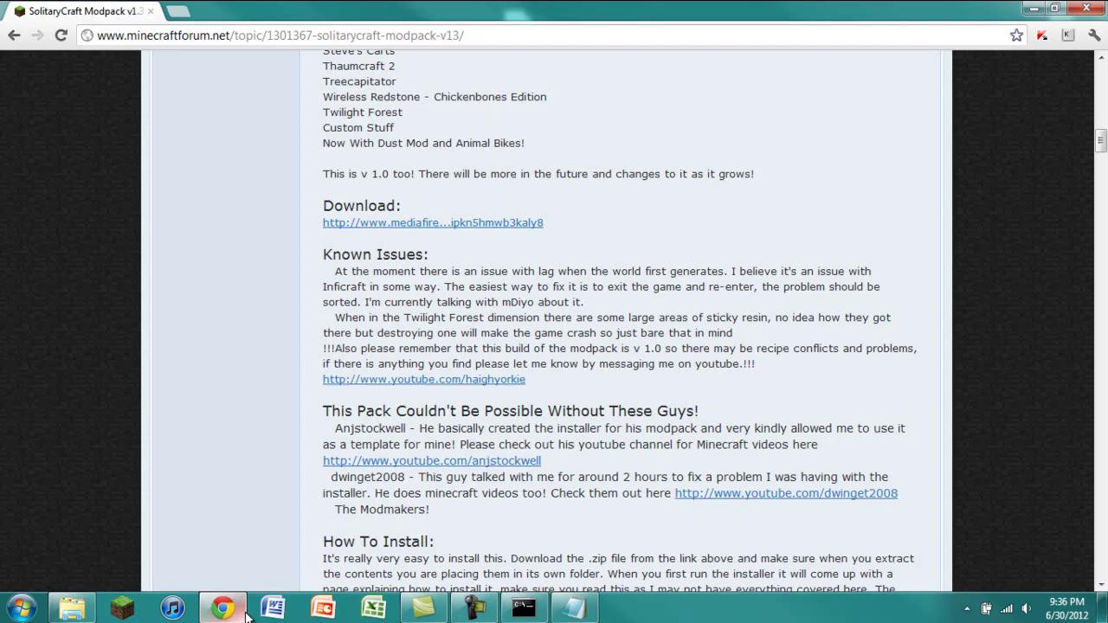
pyautogui.click(1101, 42)
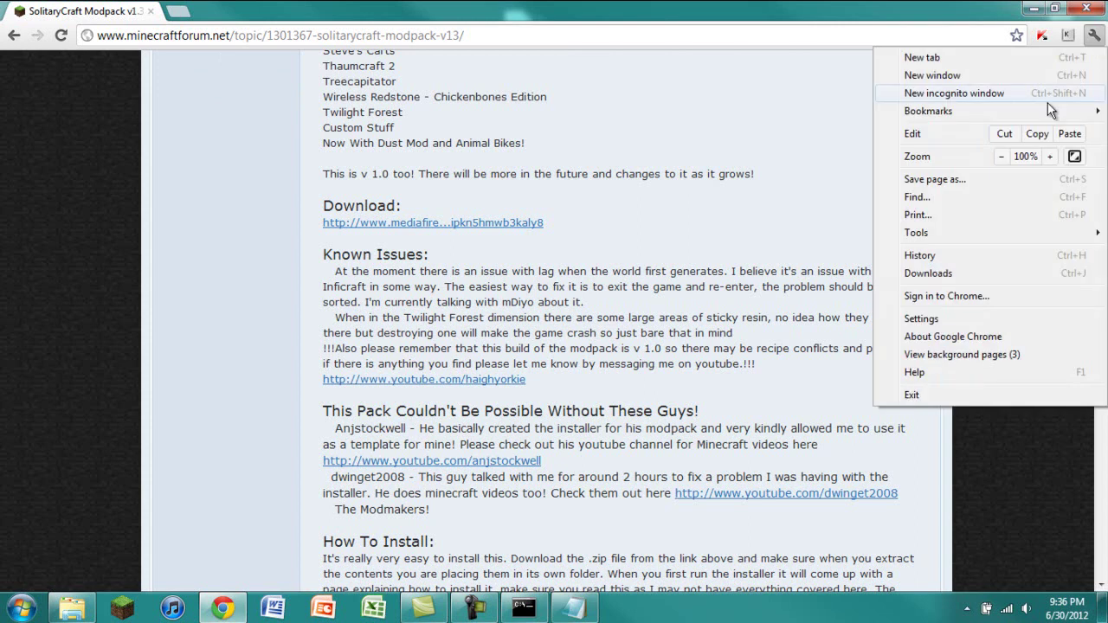
pyautogui.click(766, 247)
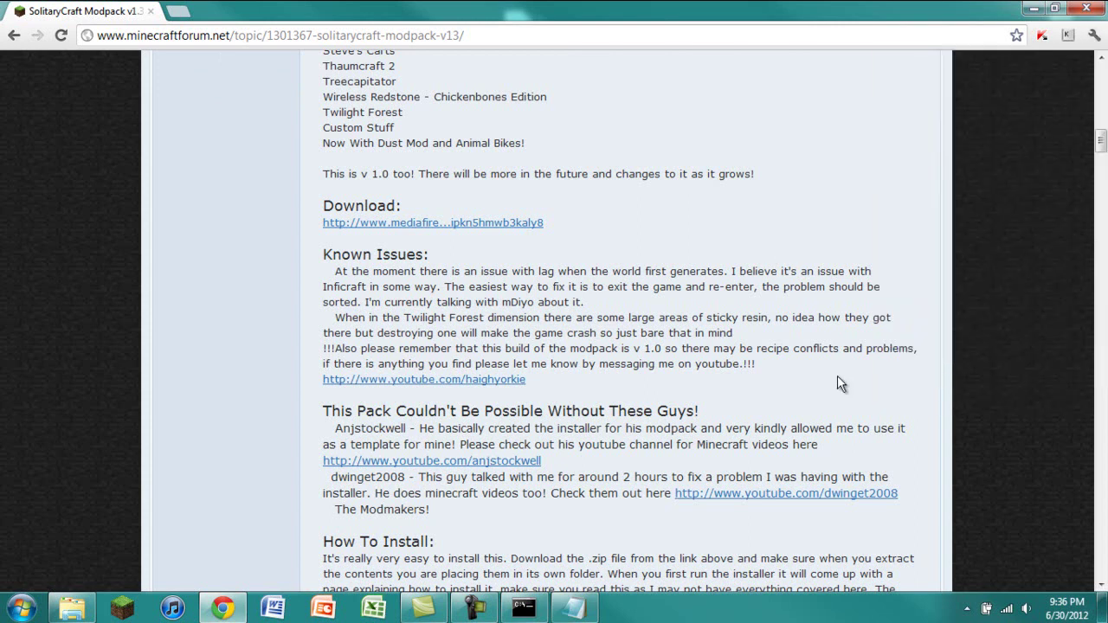
pyautogui.press('super+e')
pyautogui.click(321, 200)
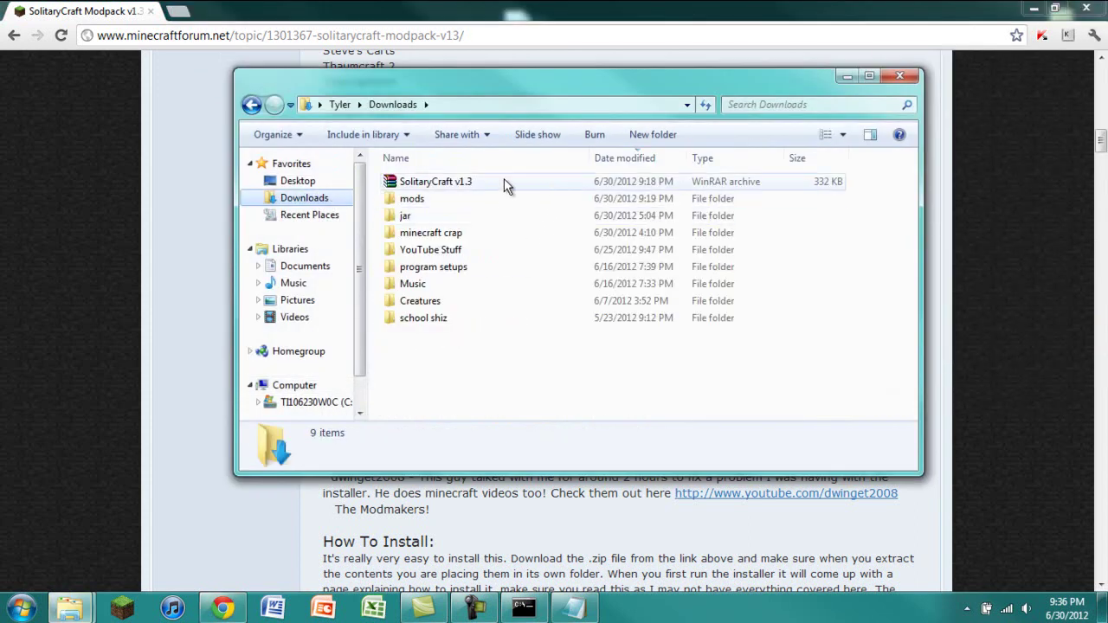
pyautogui.click(1019, 79)
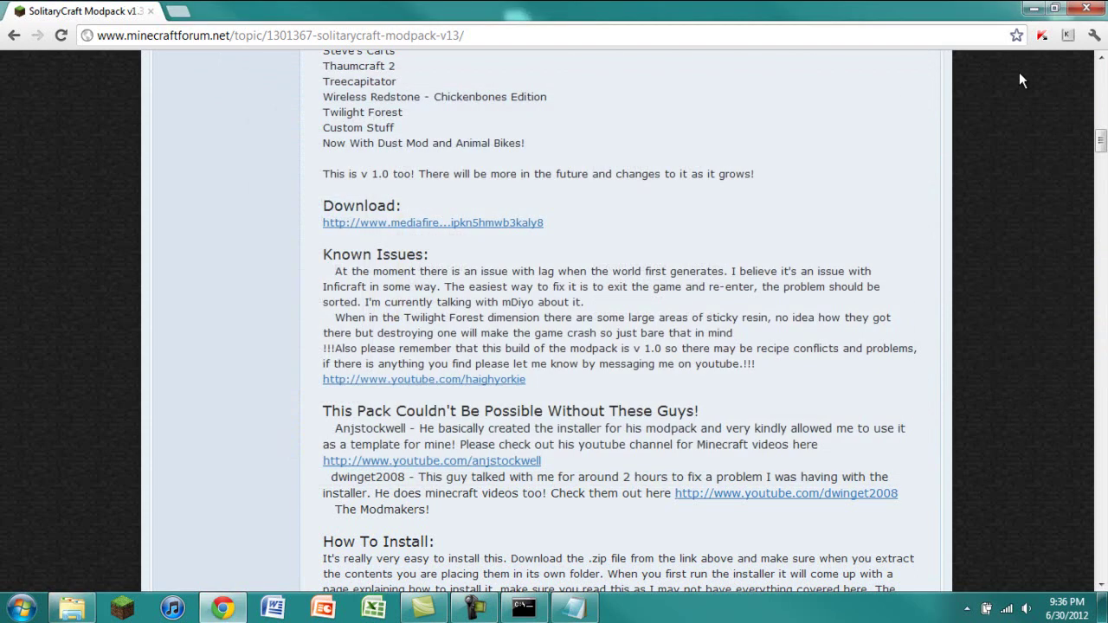
# Step: Open Chrome's settings and reveal the advanced settings down to the download location
pyautogui.click(1095, 34)
pyautogui.click(961, 320)
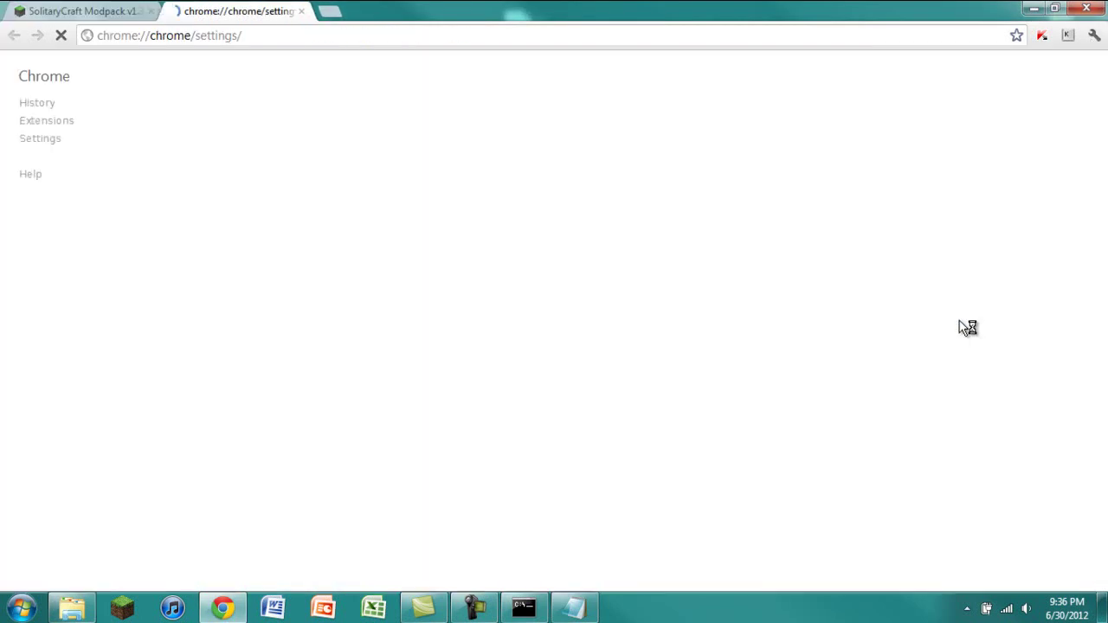
pyautogui.scroll(-1, 407, 303)
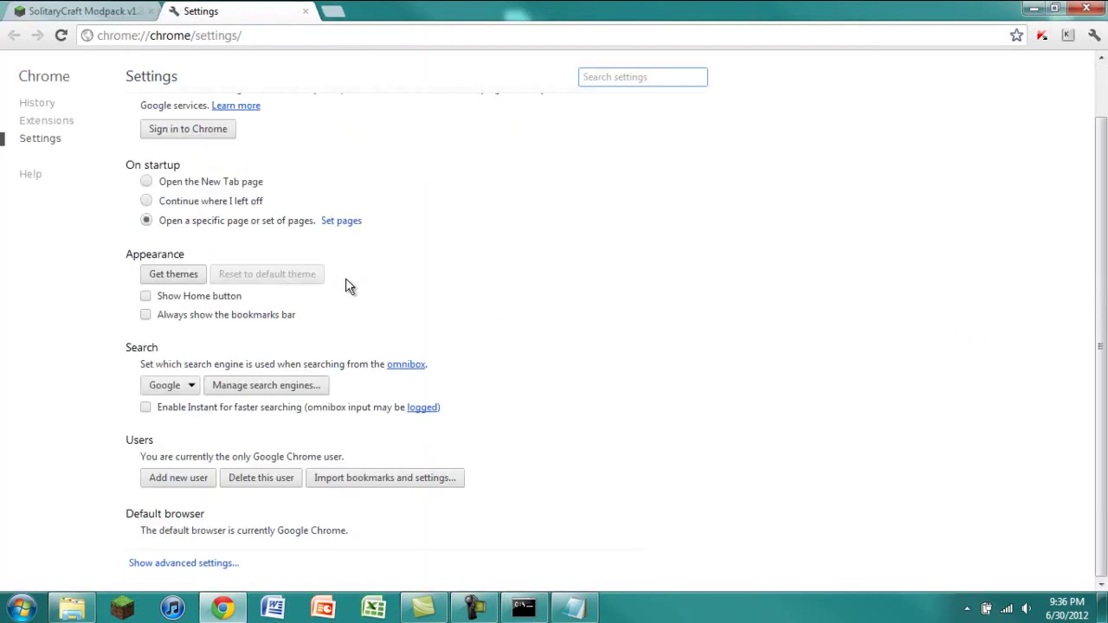
pyautogui.click(183, 563)
pyautogui.scroll(-5, 184, 554)
pyautogui.scroll(-5, 184, 551)
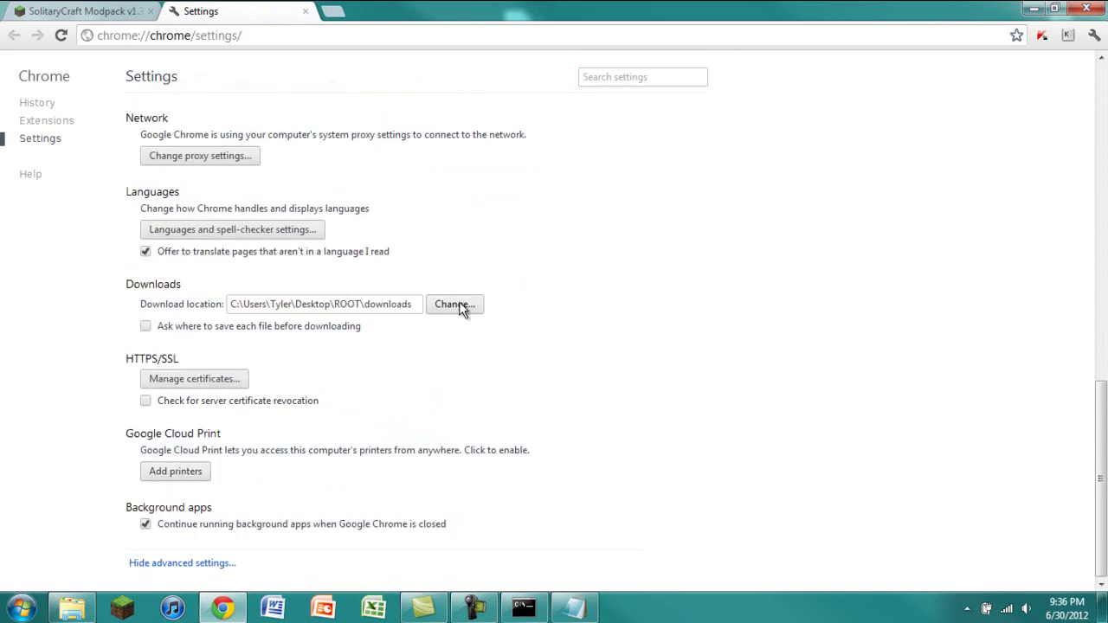
# Step: Set Chrome's download location to the downloads folder inside the SolitaryCraft v1.26 folder on the desktop
pyautogui.click(451, 303)
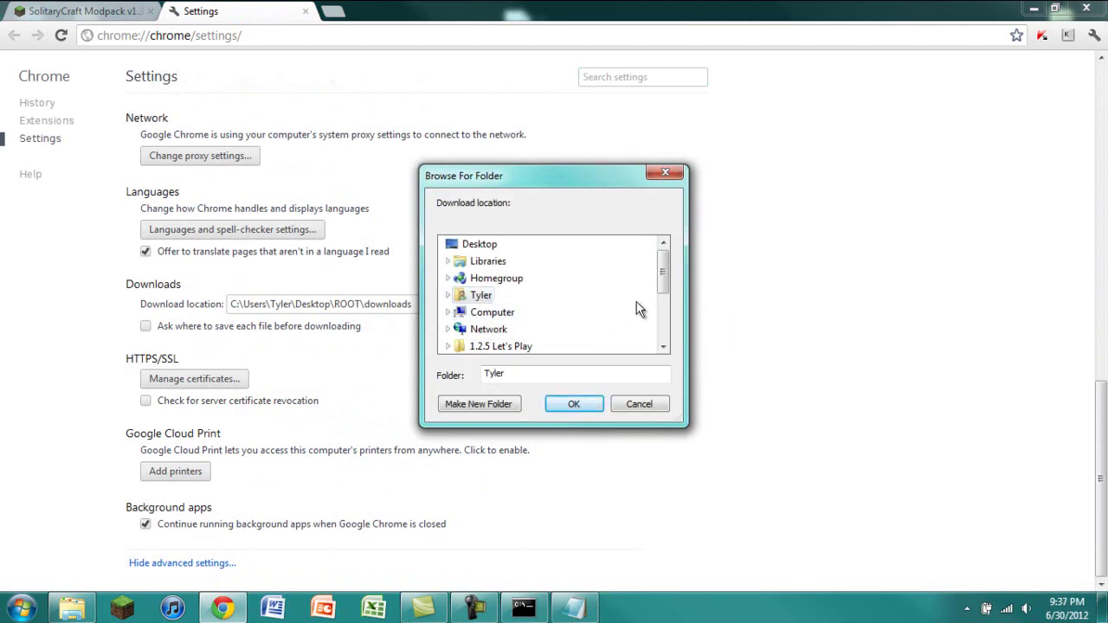
pyautogui.moveTo(661, 273); pyautogui.dragTo(659, 306)
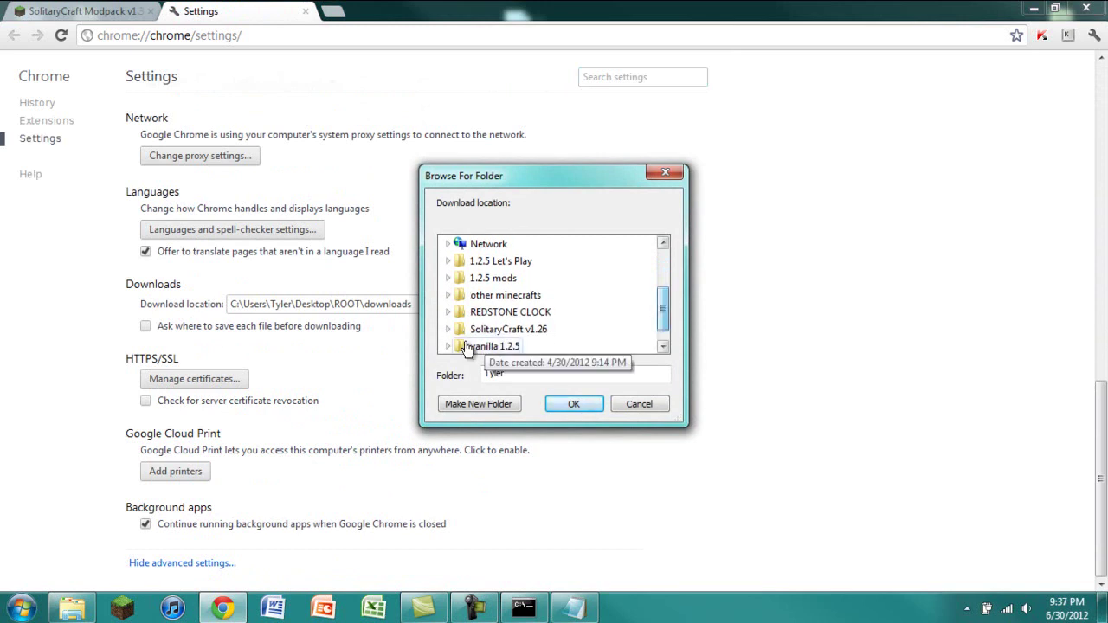
pyautogui.click(505, 331)
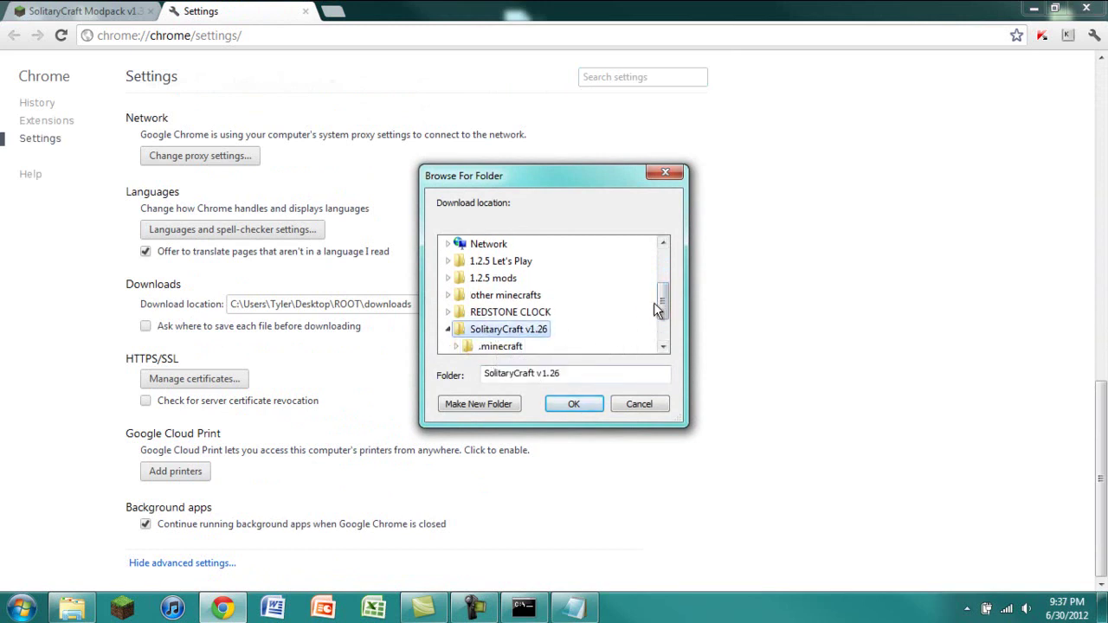
pyautogui.moveTo(660, 302); pyautogui.dragTo(662, 322)
pyautogui.click(511, 317)
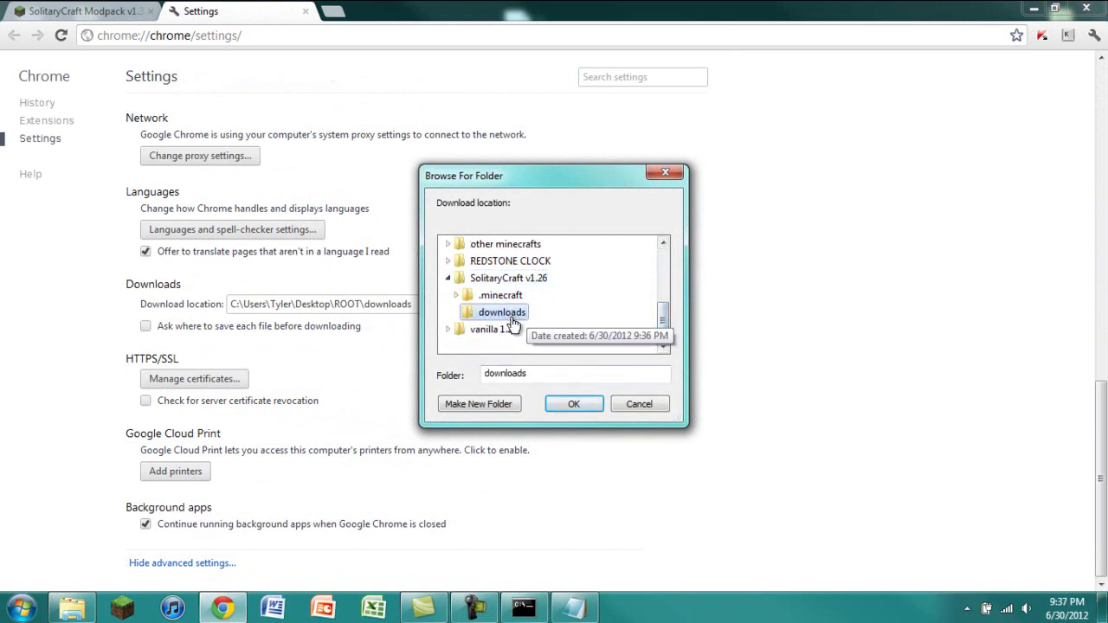
pyautogui.click(572, 406)
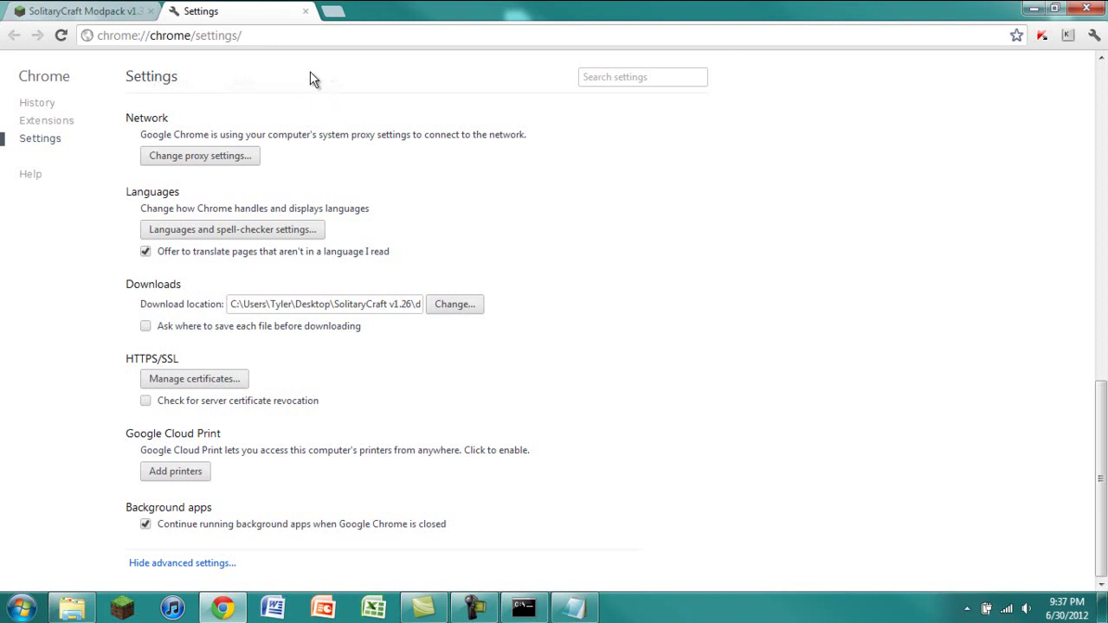
# Step: Look at the computer's default Downloads folder in a file window once more and close it
pyautogui.press('super+e')
pyautogui.click(343, 222)
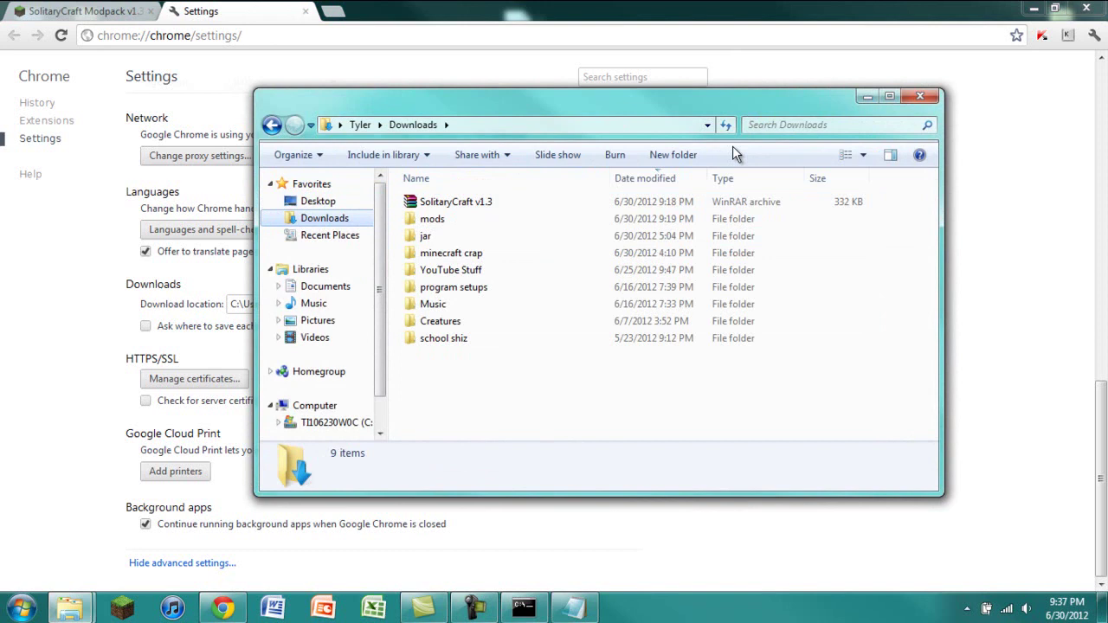
pyautogui.click(920, 95)
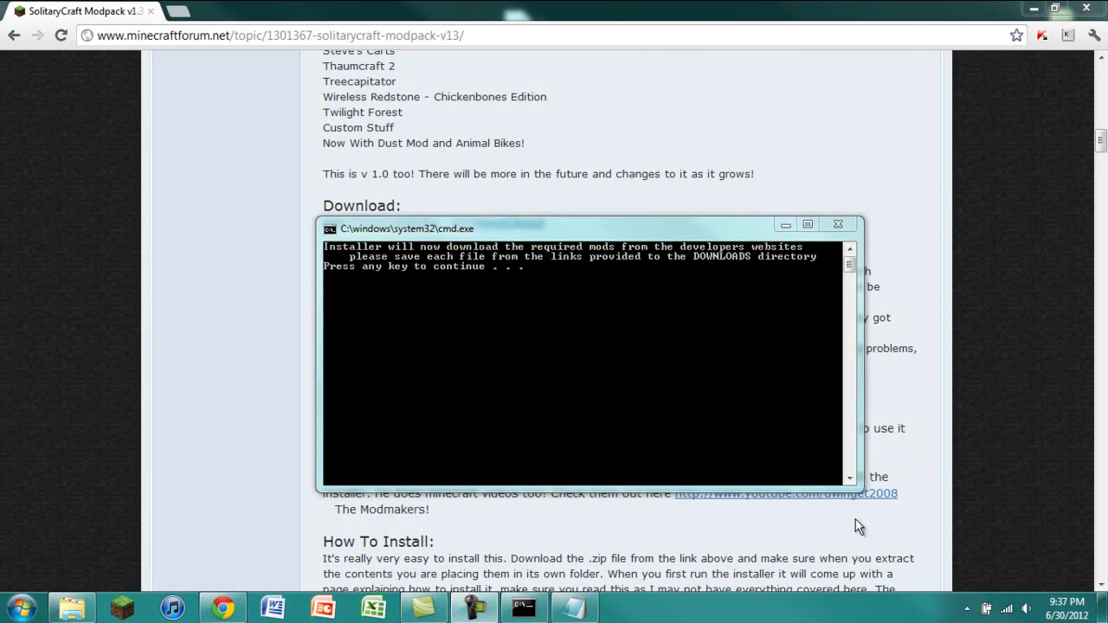
# Step: Continue the installer to the Forge stage, download minecraftforge-client-3.3.8.152.zip from MediaFire and close its page
pyautogui.click(525, 403)
pyautogui.press('Return')
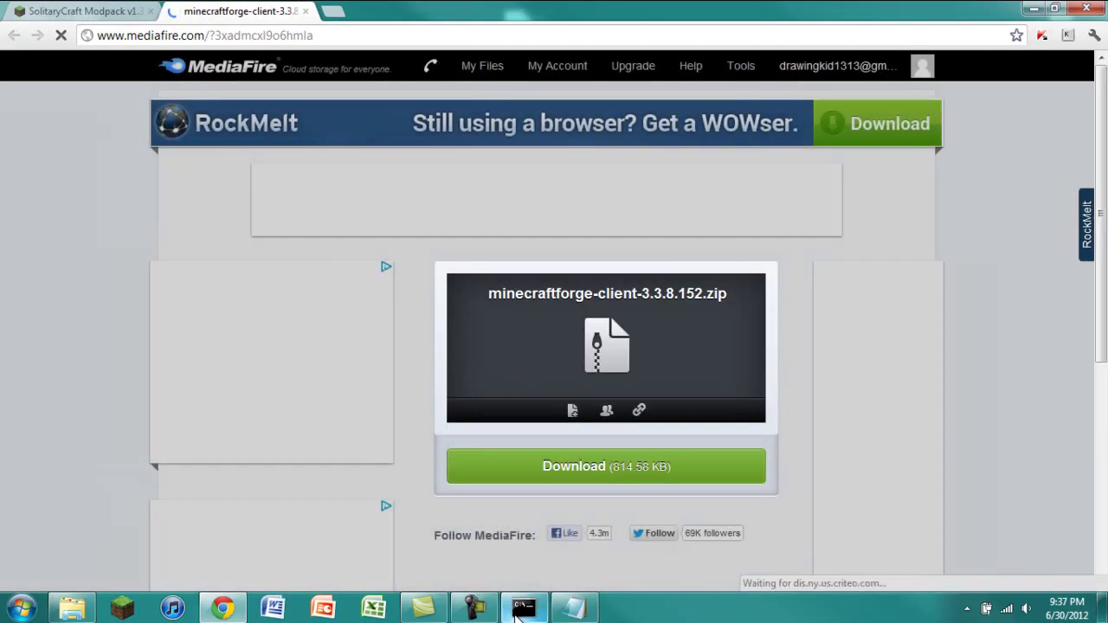
pyautogui.hotkey('alt', 'Tab')
pyautogui.moveTo(511, 234); pyautogui.dragTo(482, 142)
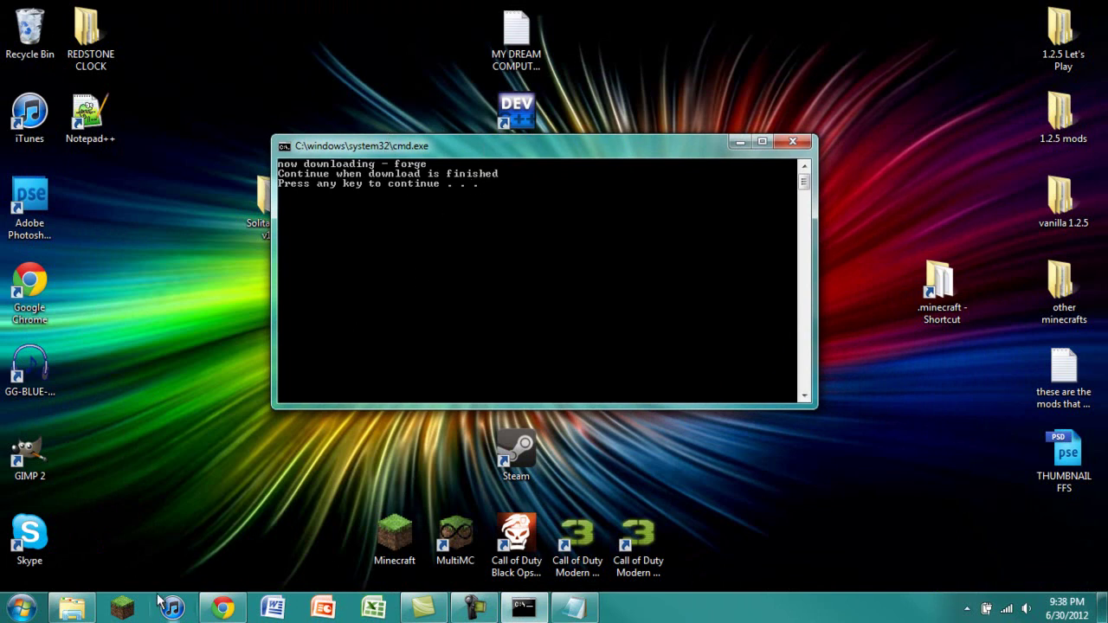
pyautogui.click(234, 613)
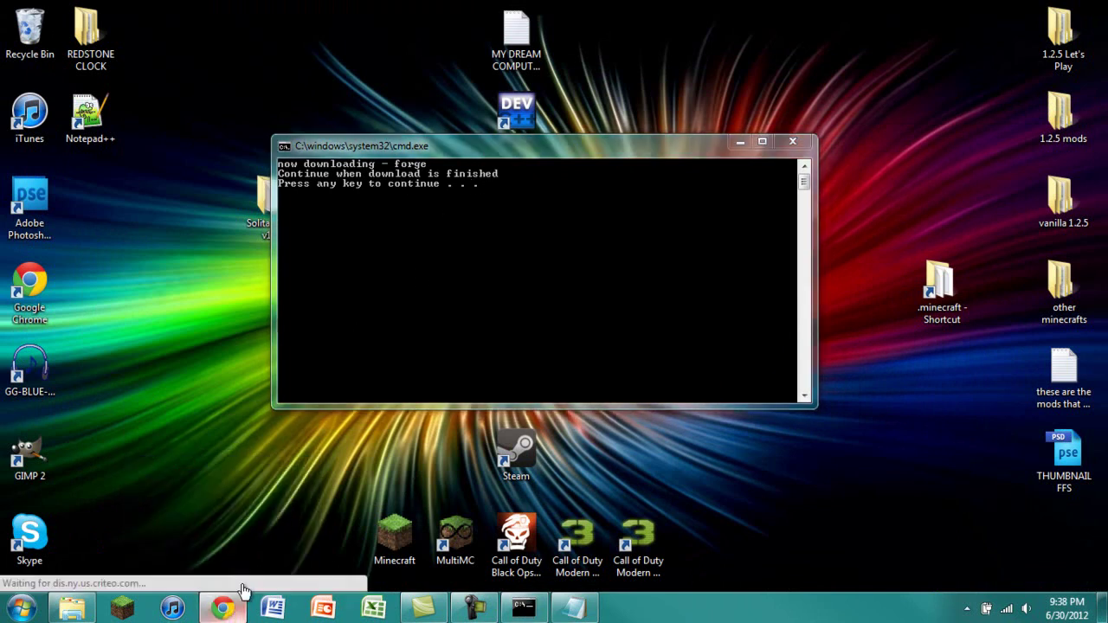
pyautogui.click(563, 465)
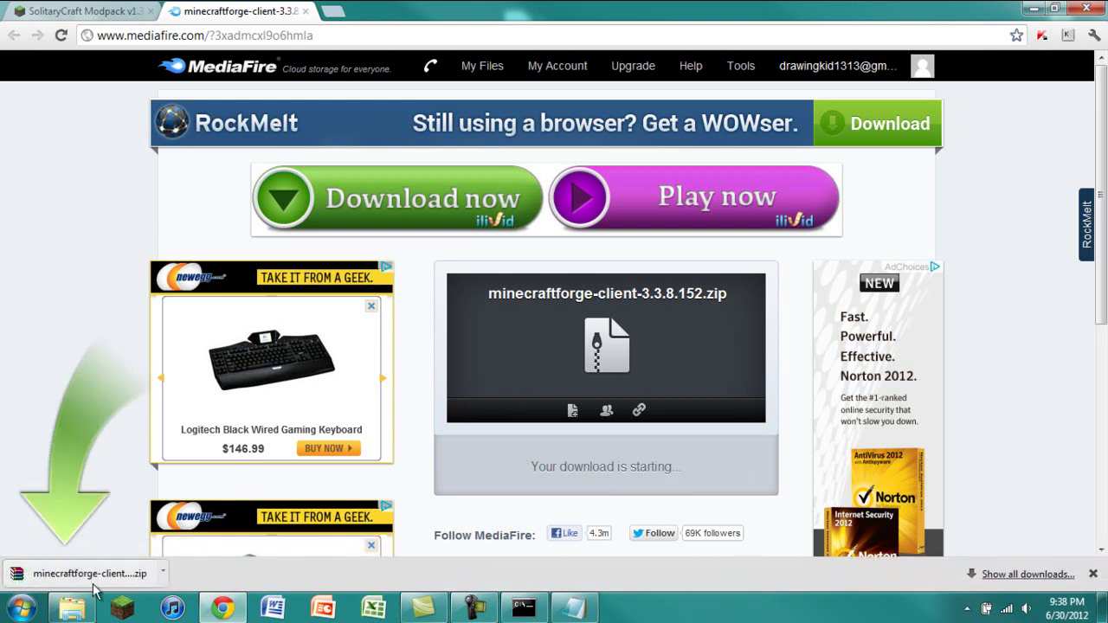
pyautogui.middleClick(212, 9)
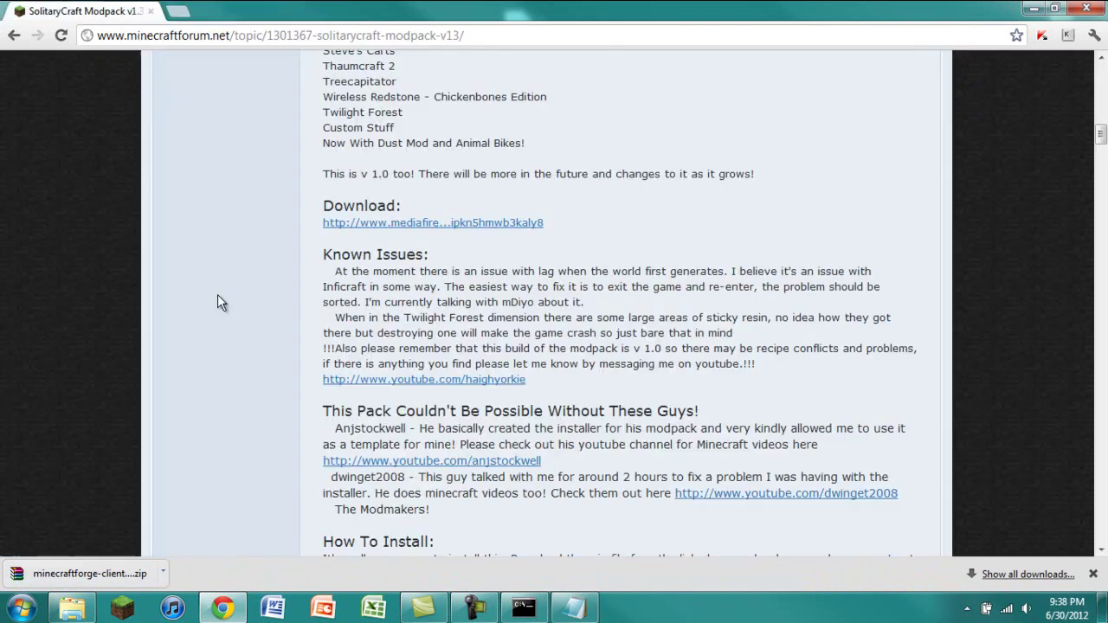
# Step: Continue the installer to the OptiFine stage, skip the ad and download OptiFine_1.2.5_HD_C3.zip
pyautogui.click(524, 609)
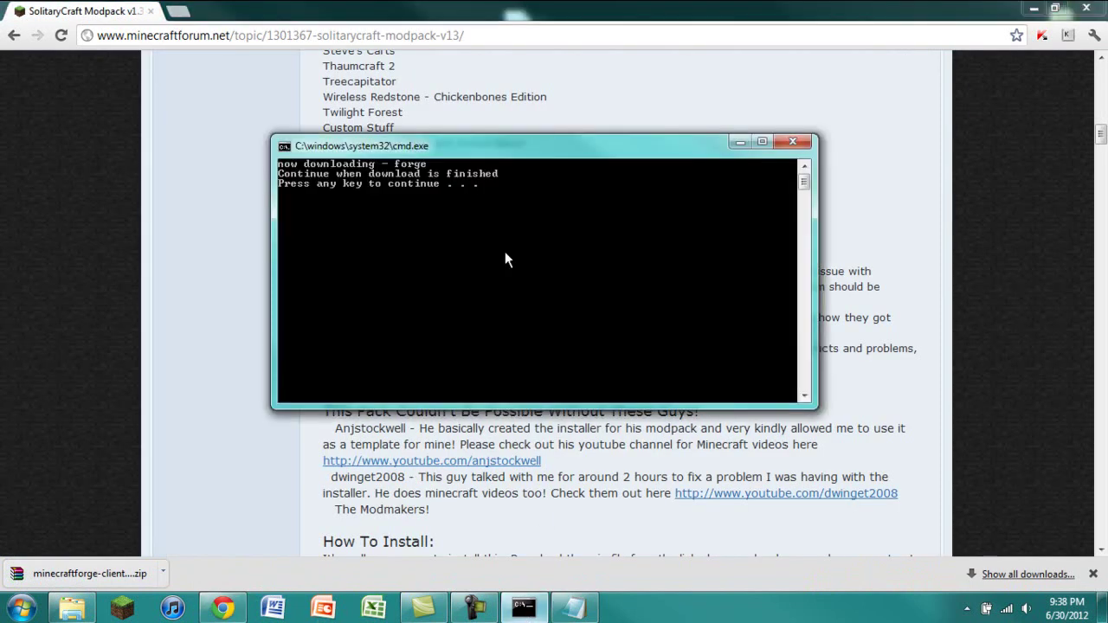
pyautogui.press('space')
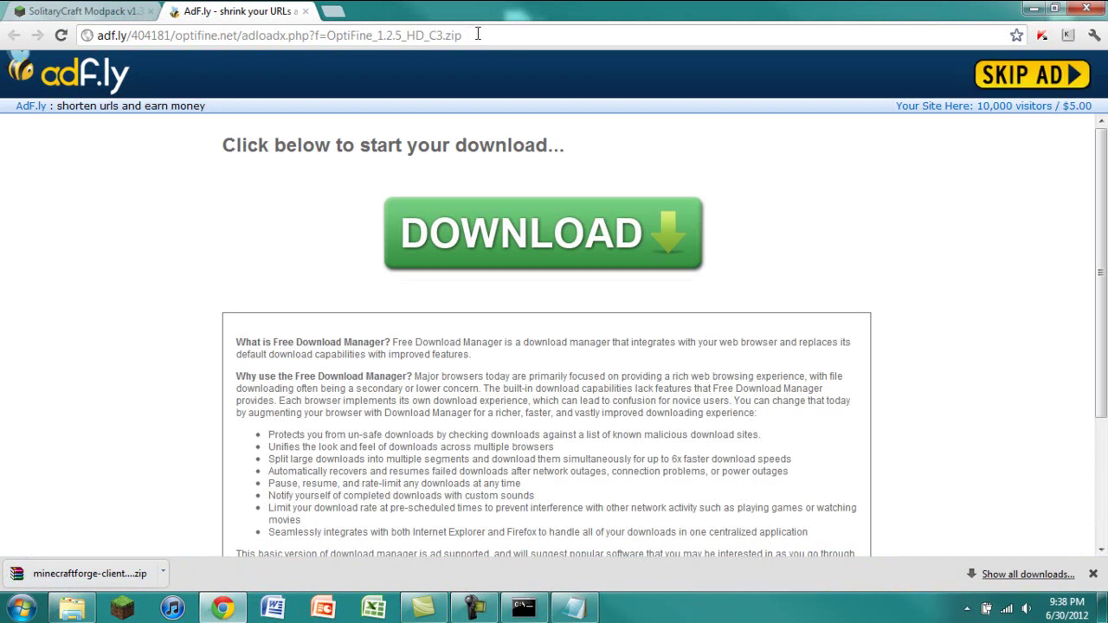
pyautogui.click(1044, 75)
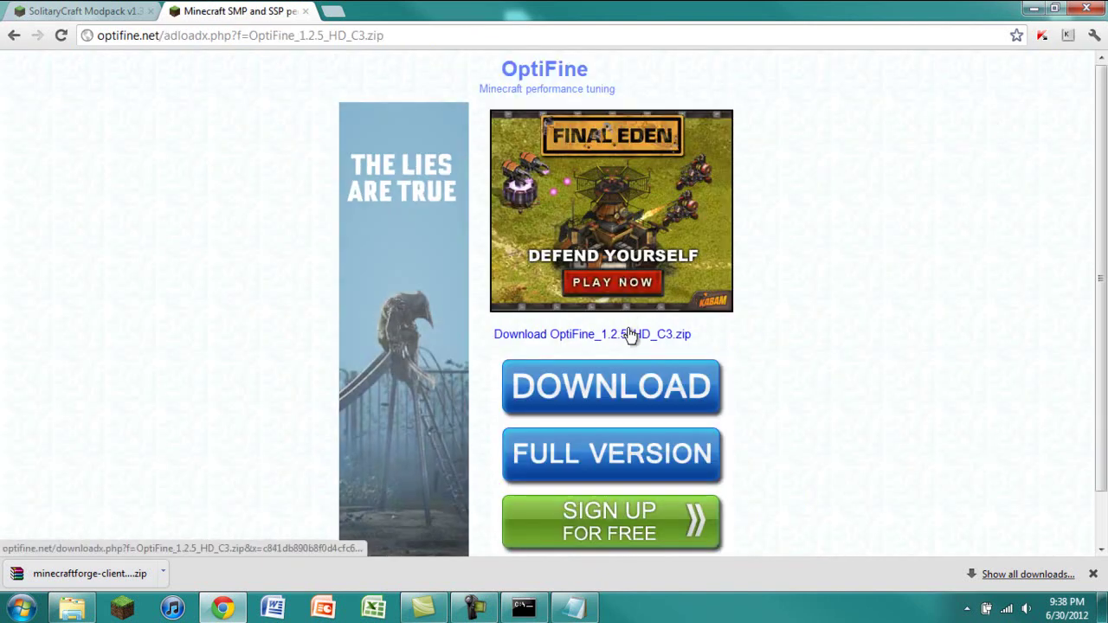
pyautogui.click(624, 333)
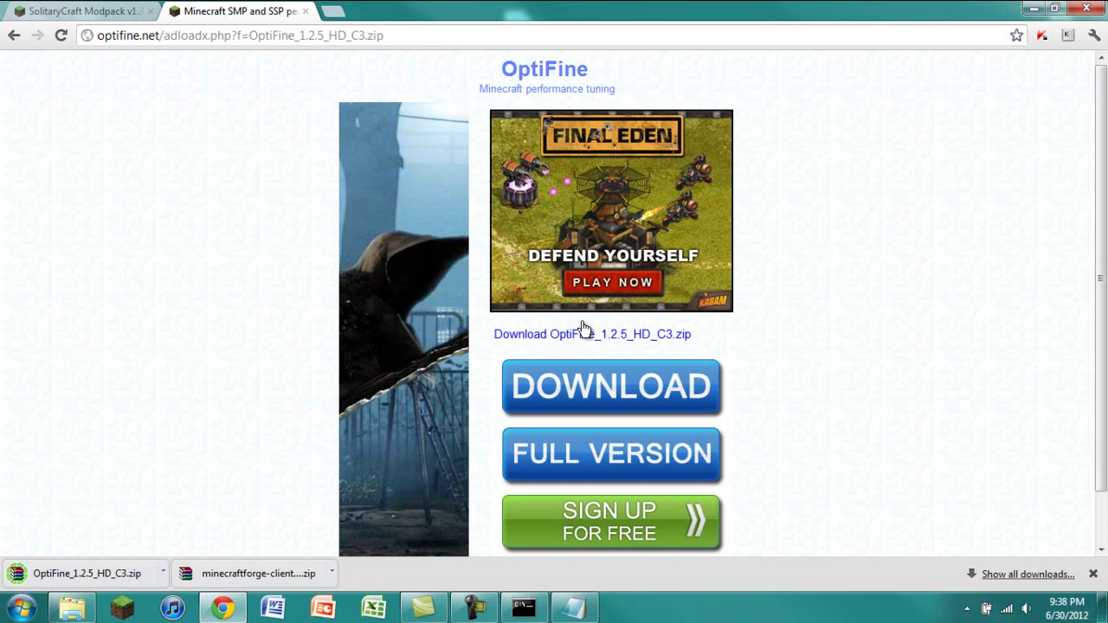
# Step: Look over the modpack's forum topic and the installer's OptiFine instructions, and close the OptiFine page
pyautogui.click(123, 13)
pyautogui.scroll(10, 475, 268)
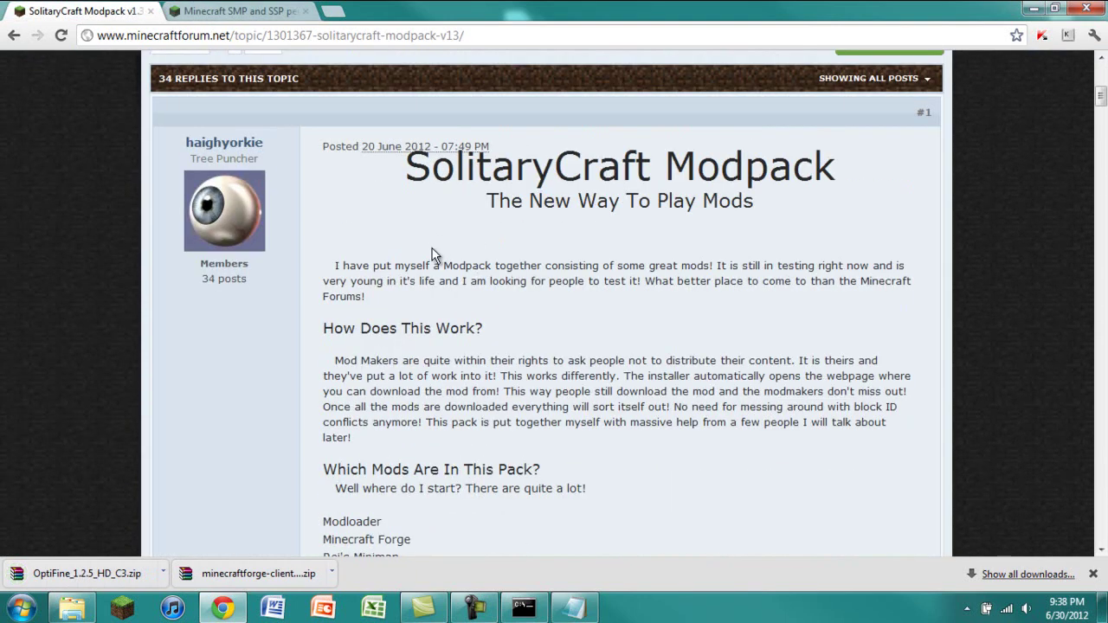
pyautogui.click(272, 15)
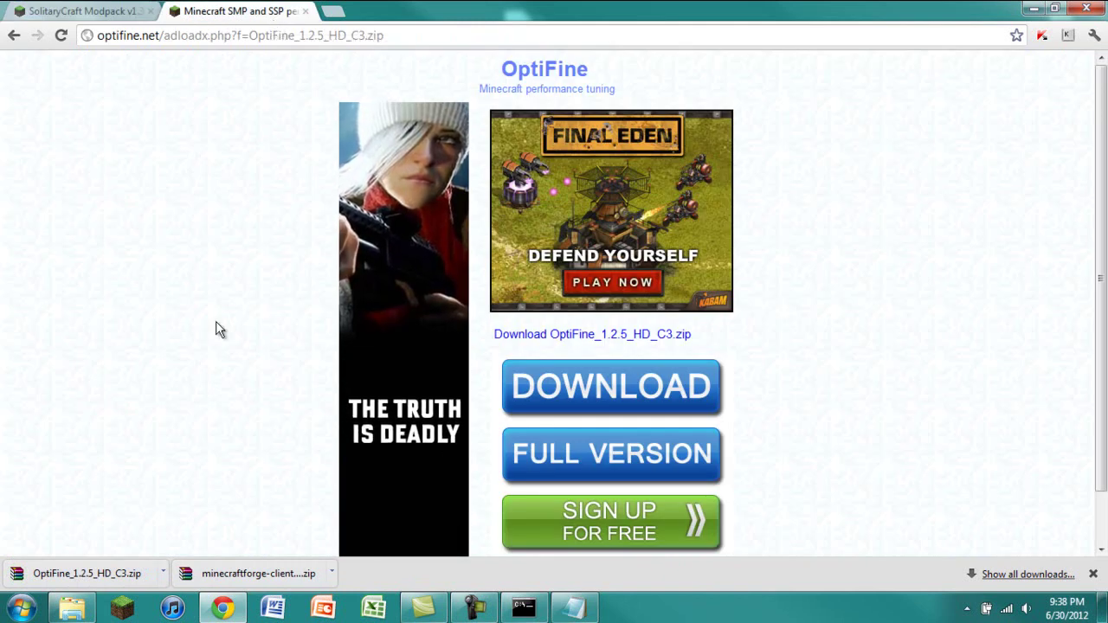
pyautogui.click(223, 609)
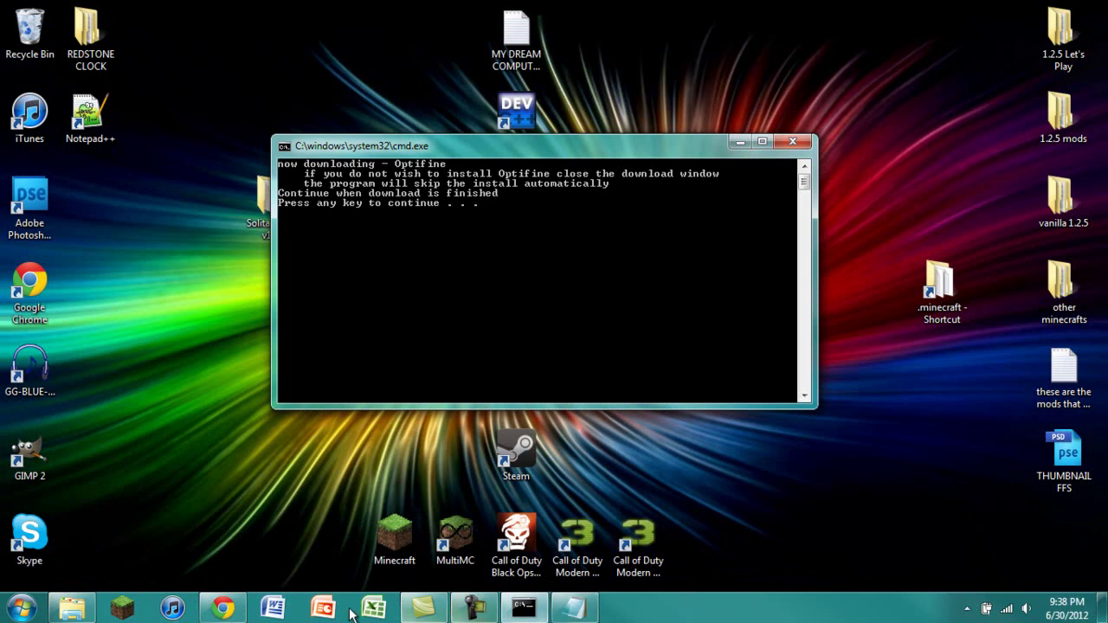
pyautogui.click(223, 609)
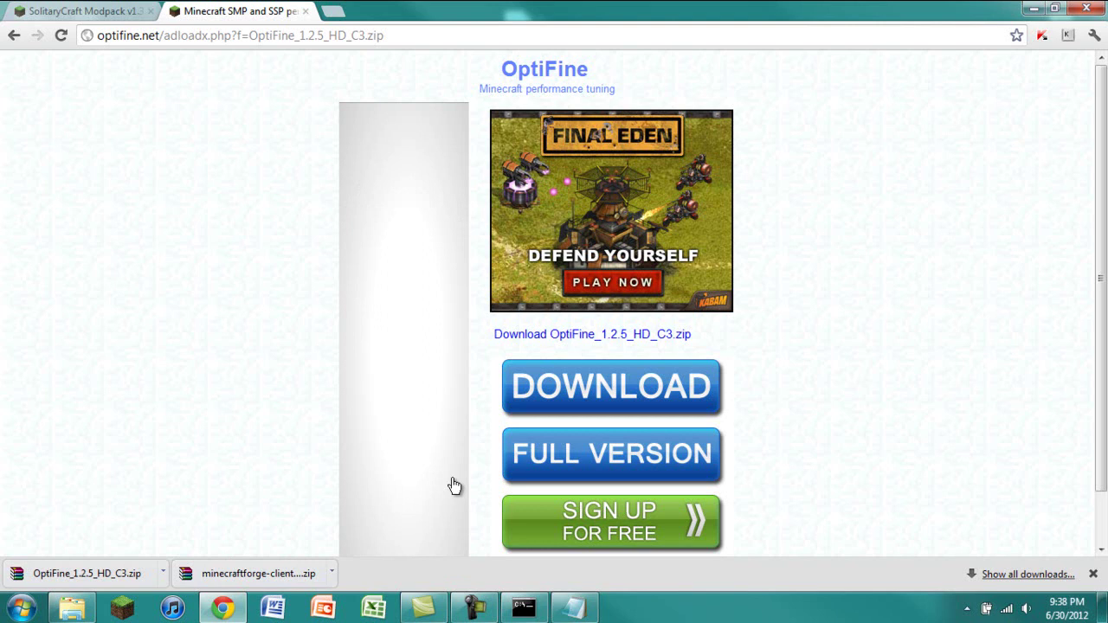
pyautogui.click(305, 11)
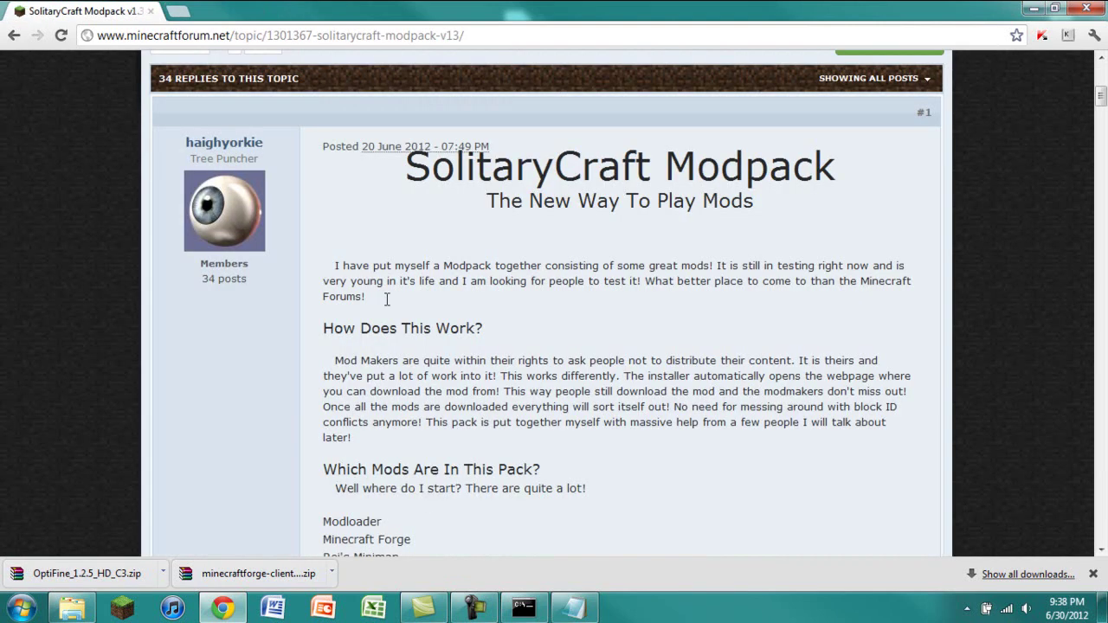
# Step: Continue the installer to BuildCraft part 1/6, skip the ad to download the buildcraft-client-A zip and close the ad page
pyautogui.click(523, 607)
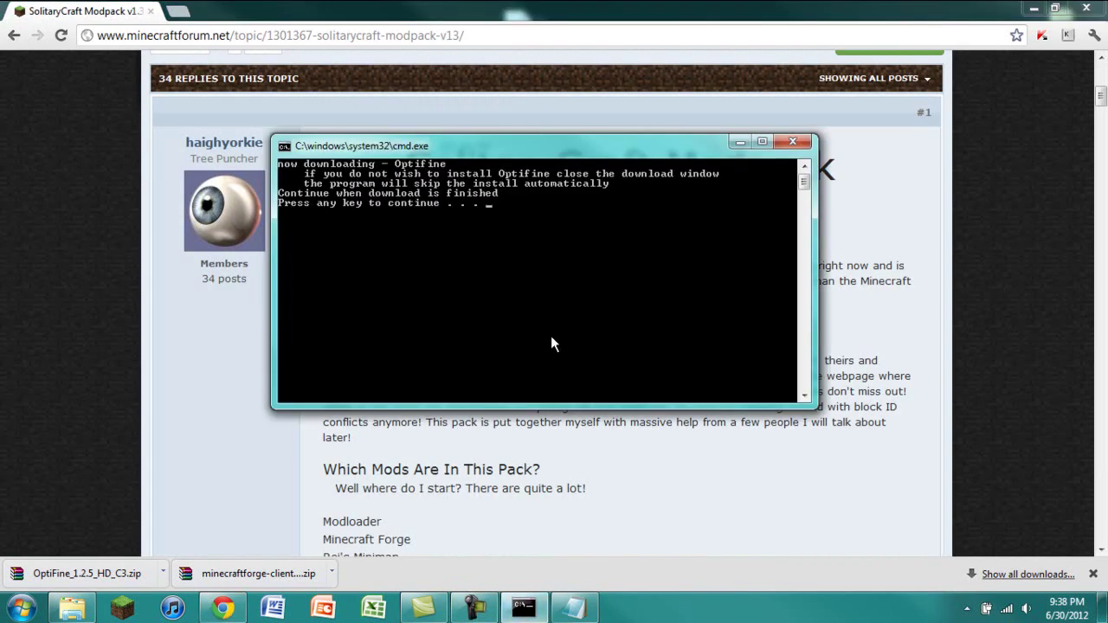
pyautogui.press('Return')
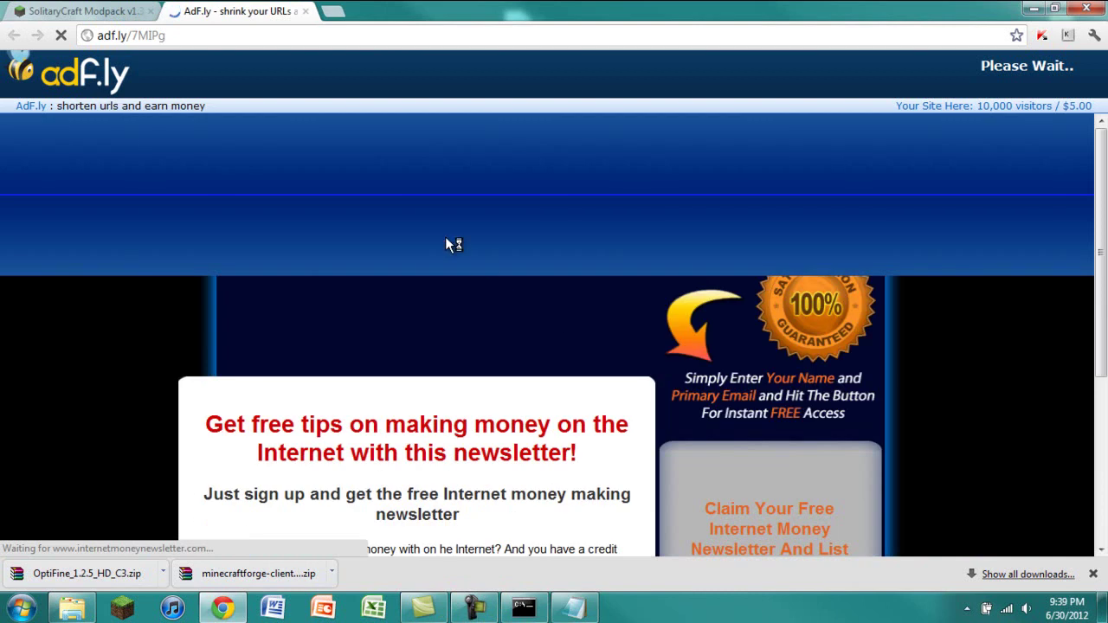
pyautogui.click(523, 608)
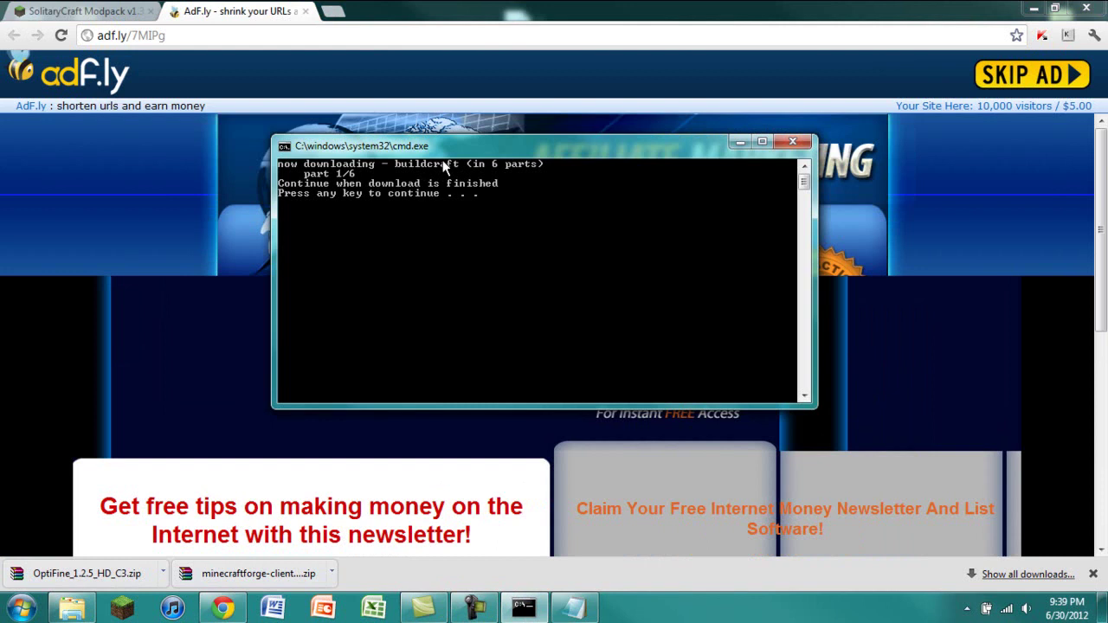
pyautogui.click(1032, 73)
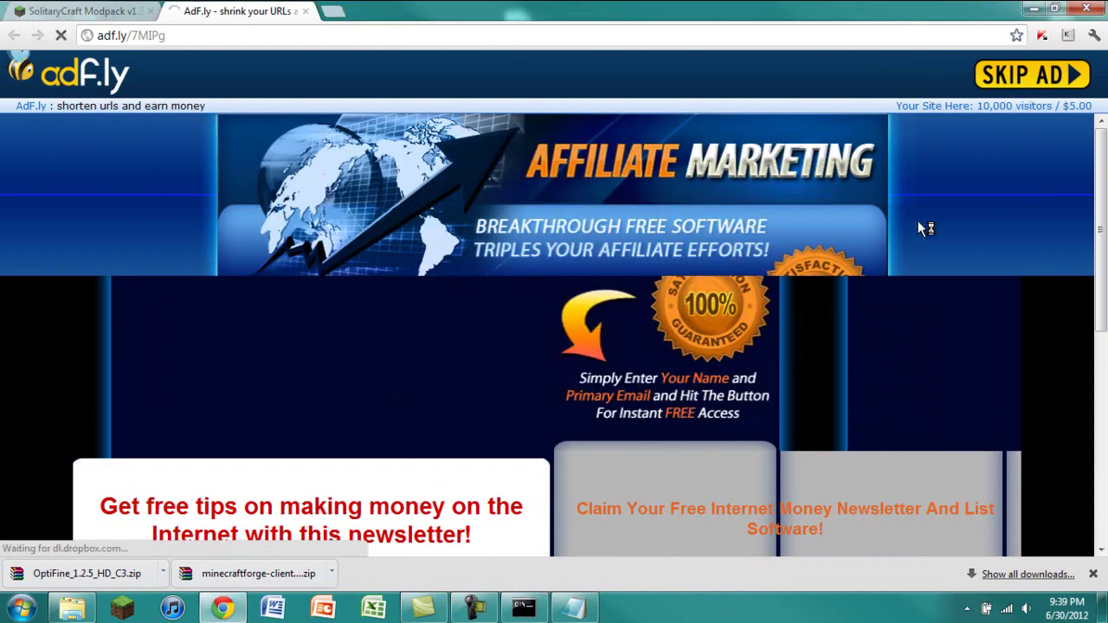
pyautogui.hotkey('ctrl', 'shift', 'Tab')
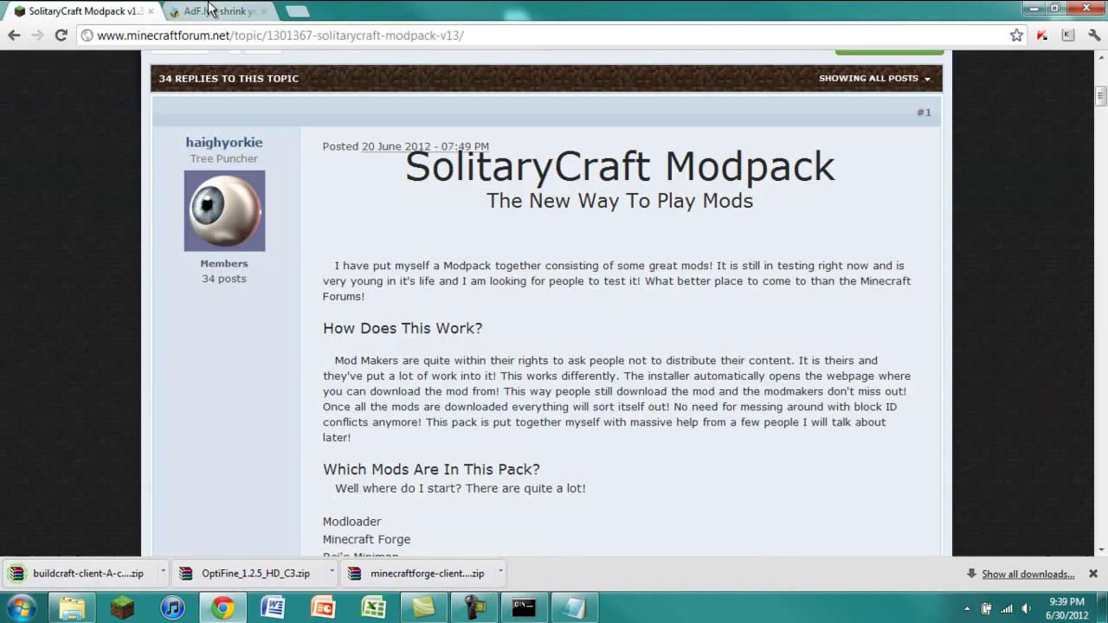
pyautogui.middleClick(210, 9)
# Step: Continue the installer to BuildCraft part 2/6, skip the ad to download the buildcraft-client-B zip and close the ad page
pyautogui.click(523, 608)
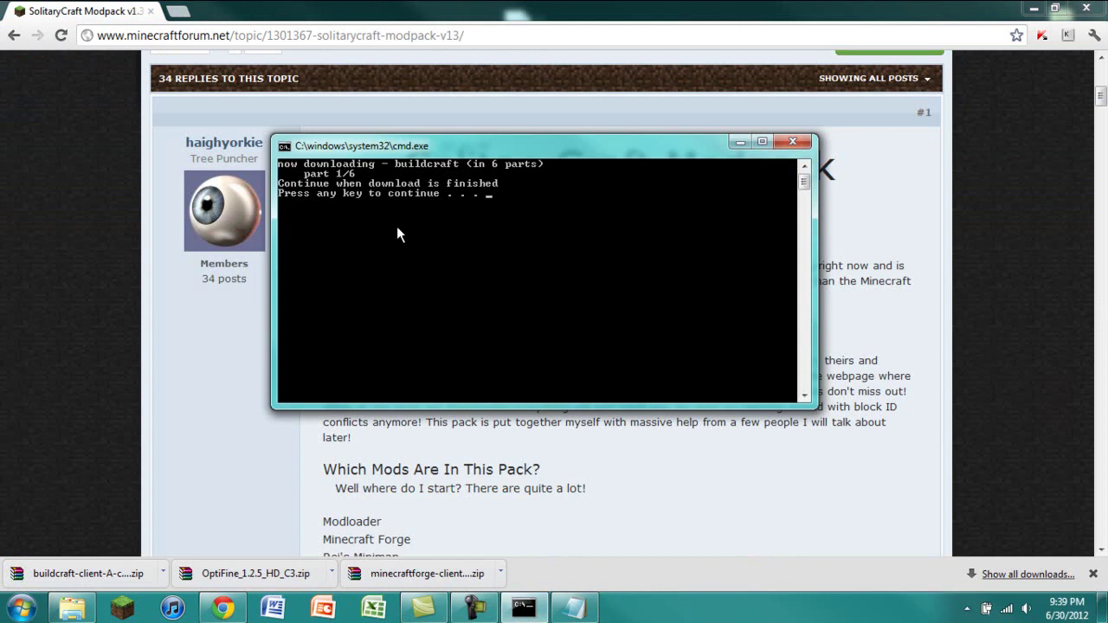
pyautogui.press('Return')
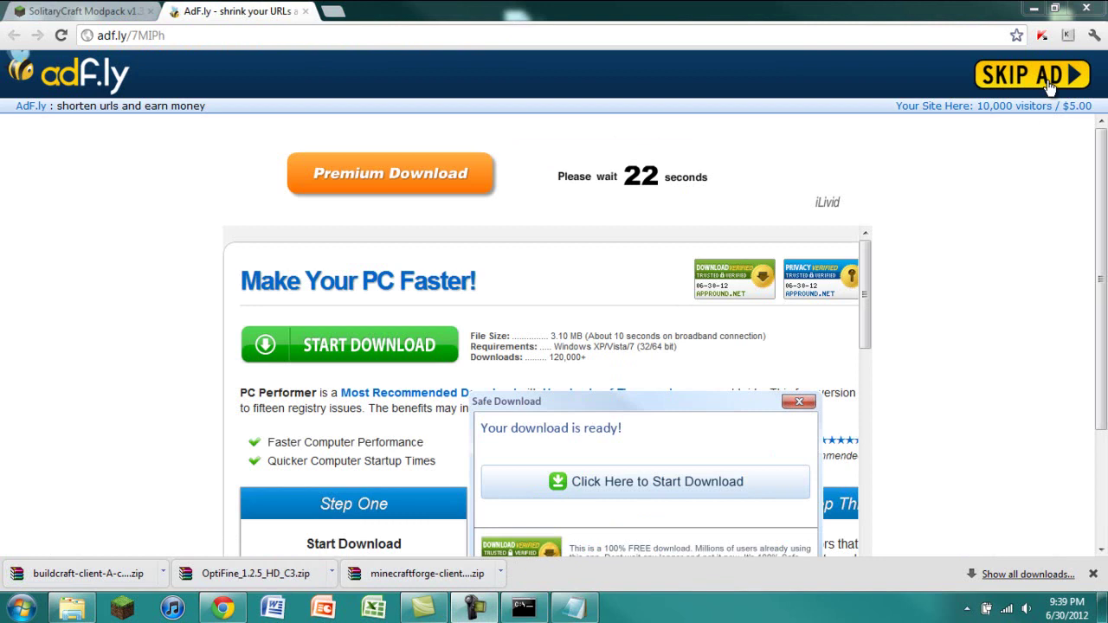
pyautogui.click(1051, 86)
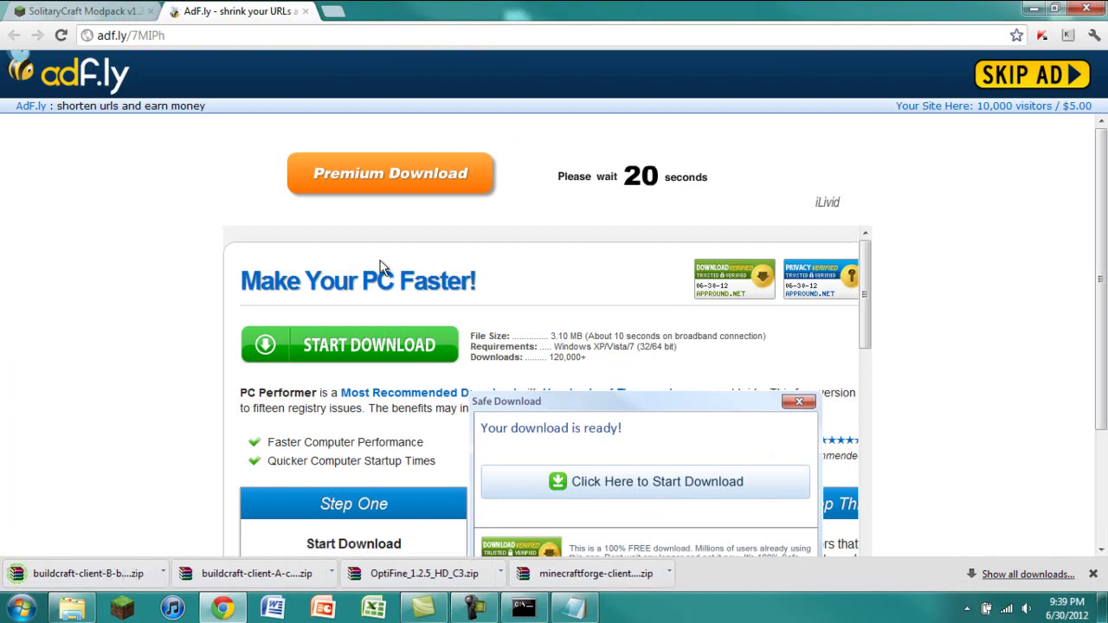
pyautogui.middleClick(282, 11)
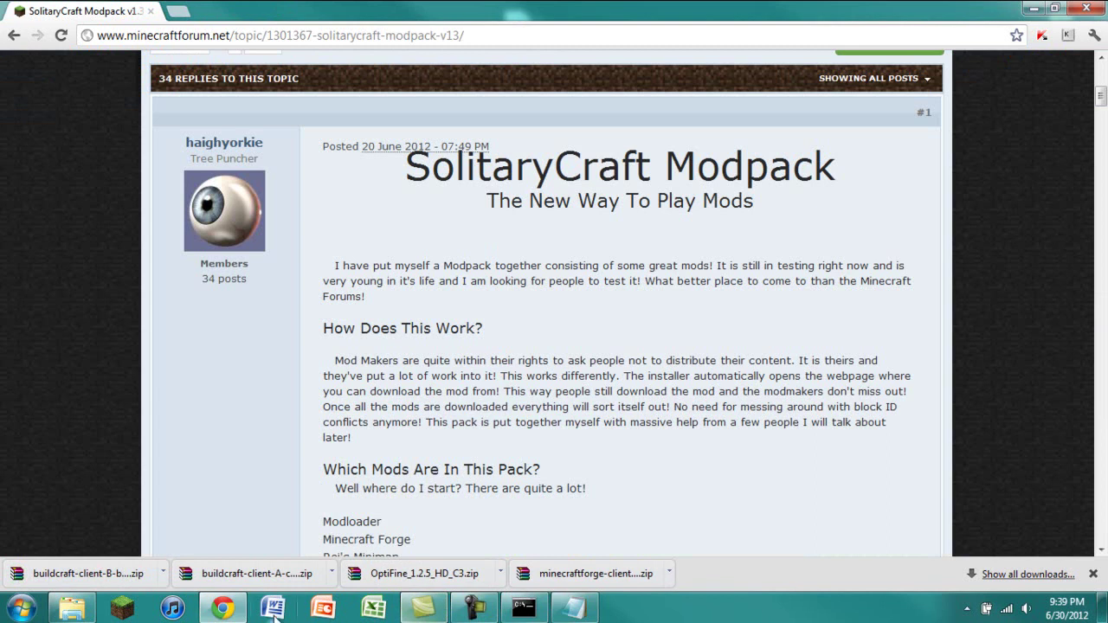
# Step: Continue the installer past BuildCraft part 2/6 and skip the ad to download the next BuildCraft part
pyautogui.click(523, 609)
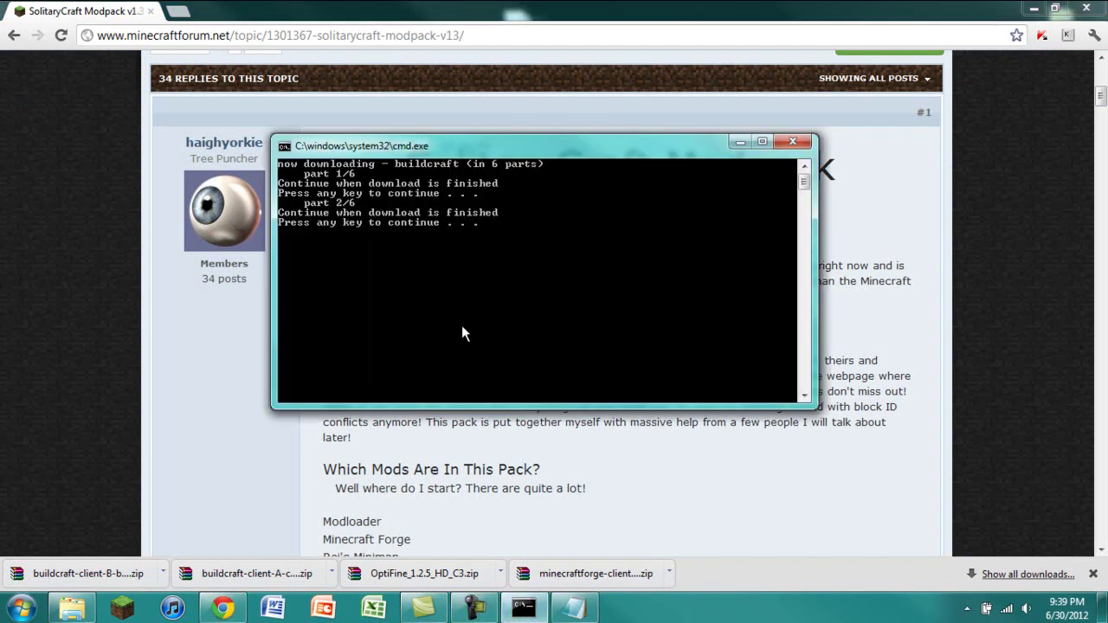
pyautogui.press('space')
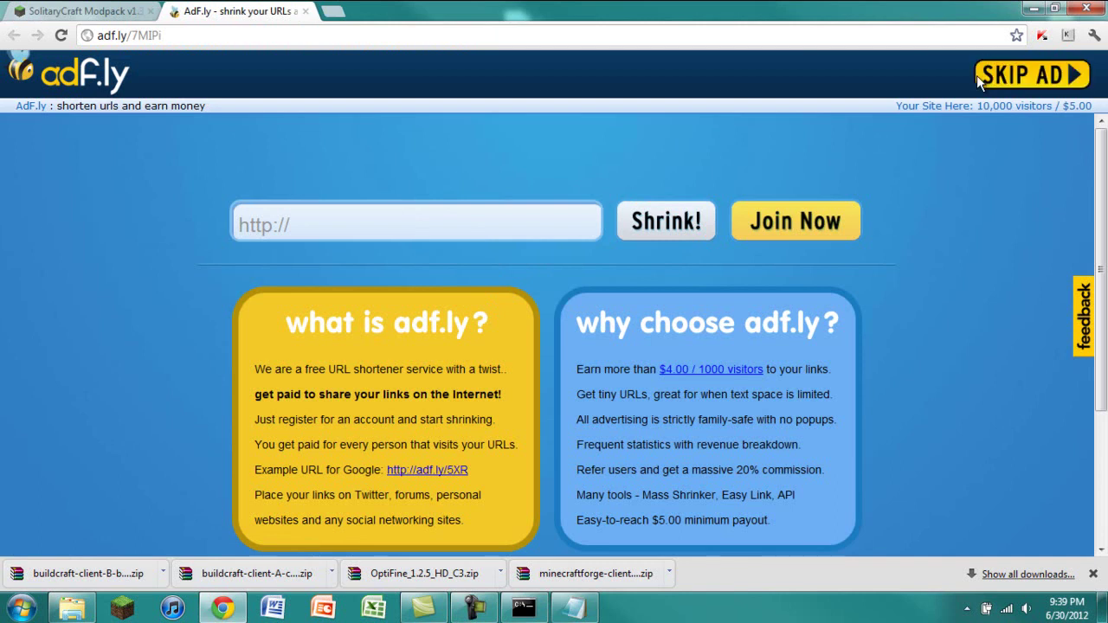
pyautogui.click(1004, 78)
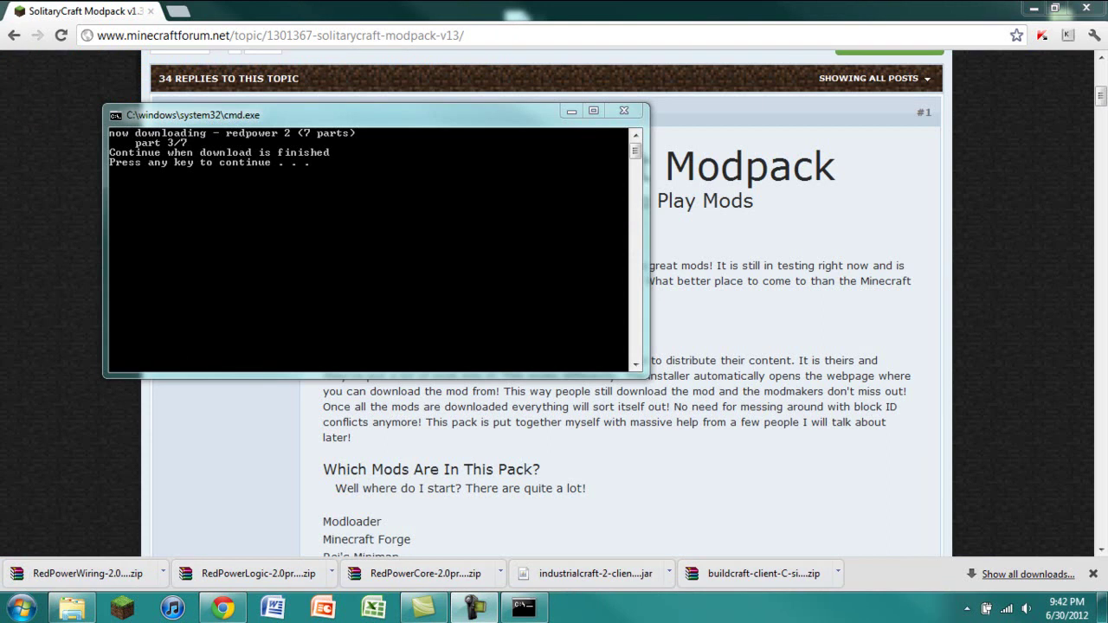
# Step: Continue the installer to RedPower 2 part 4/7, try to continue before downloading that part, and exit the installer
pyautogui.click(364, 290)
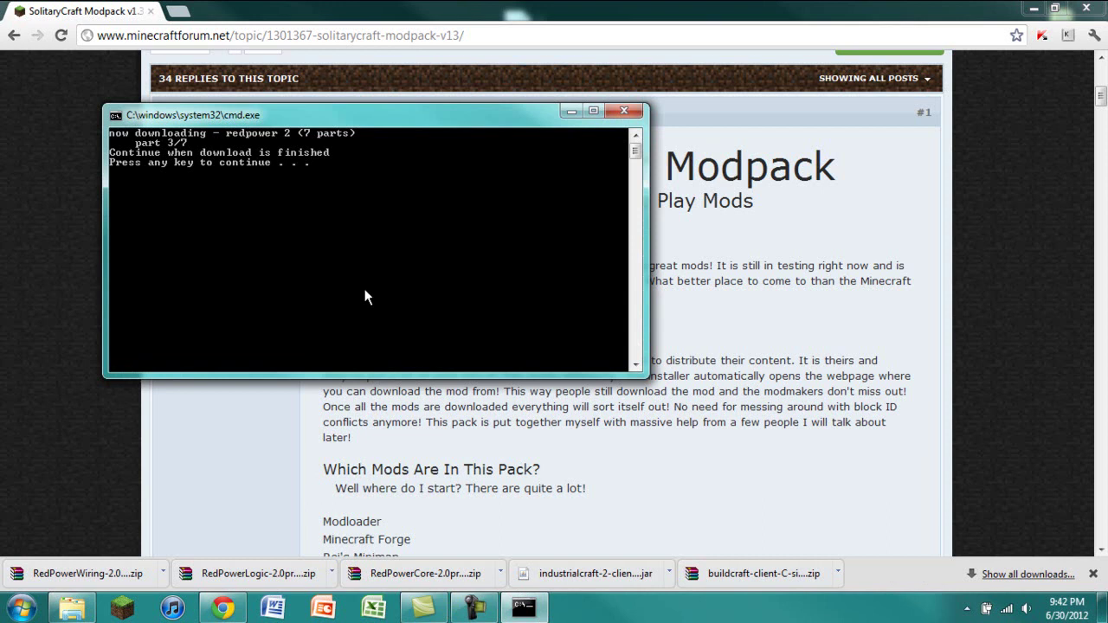
pyautogui.press('Return')
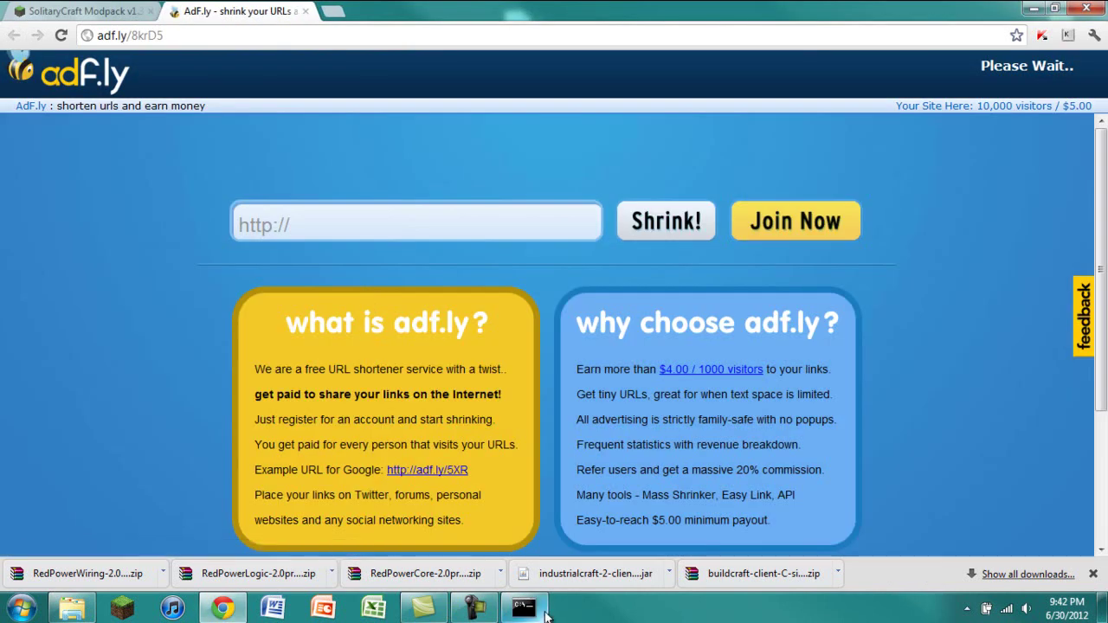
pyautogui.click(523, 608)
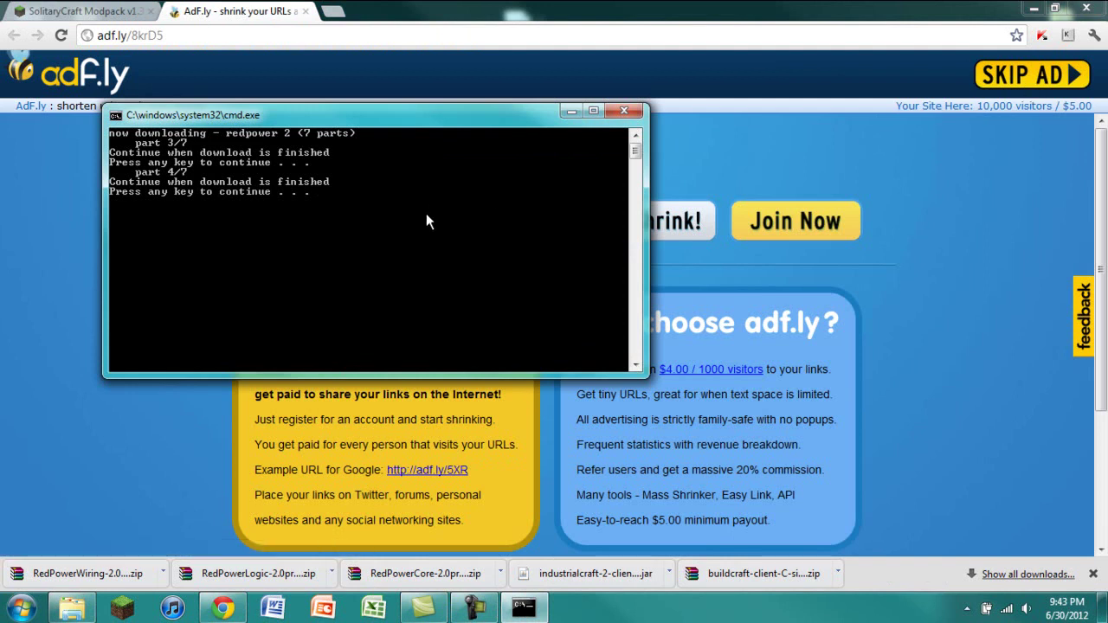
pyautogui.press('Return')
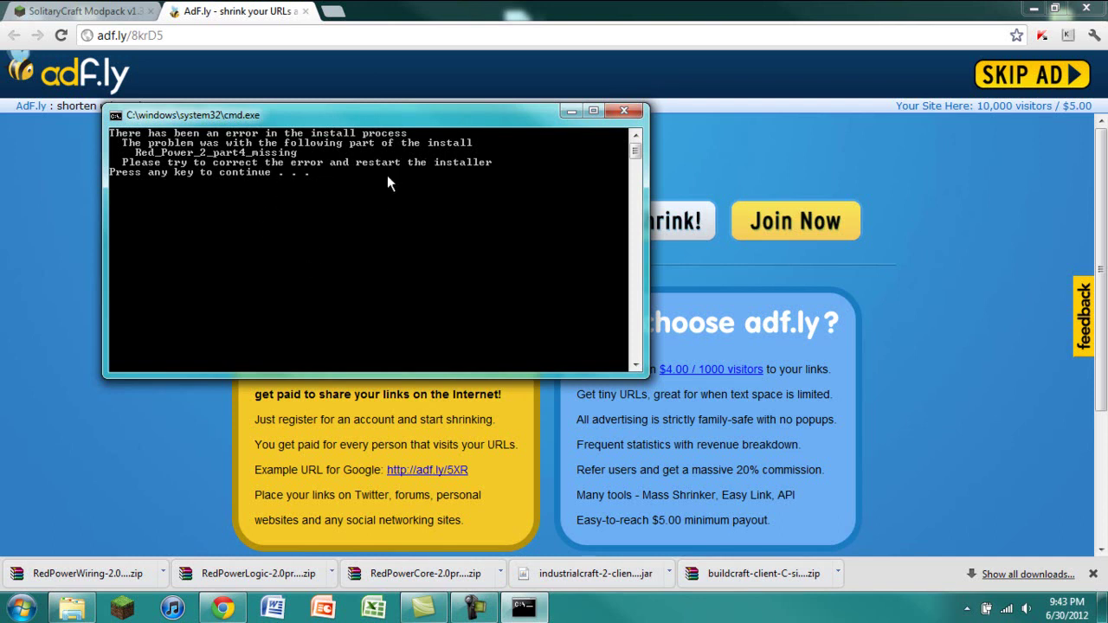
pyautogui.press('Return')
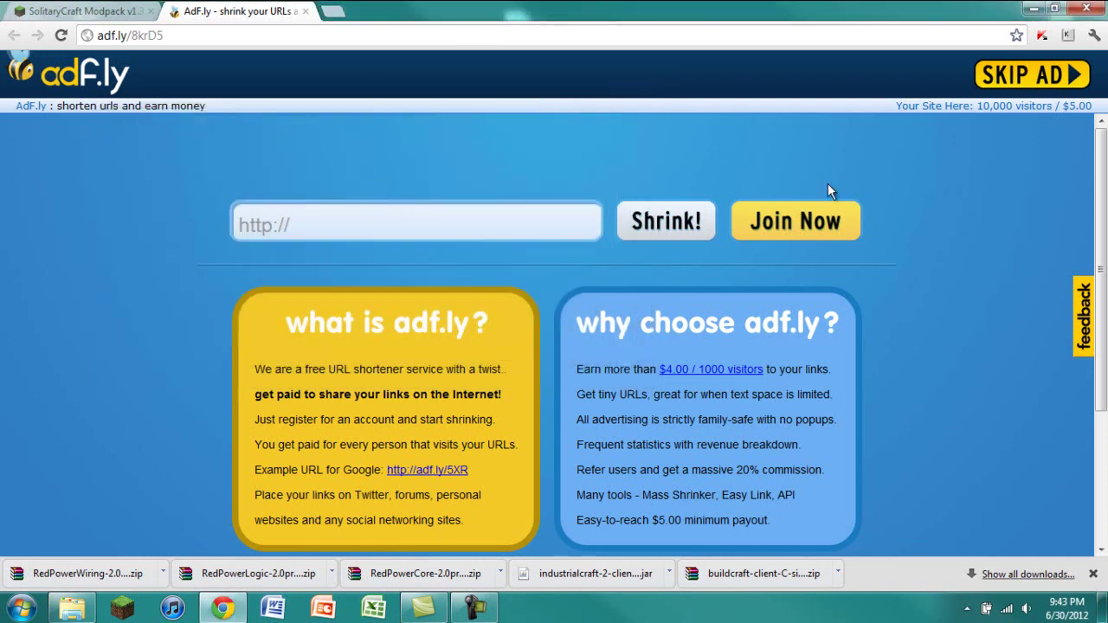
# Step: Skip the ad to download the RedPowerLighting zip and close the ad page
pyautogui.click(1000, 74)
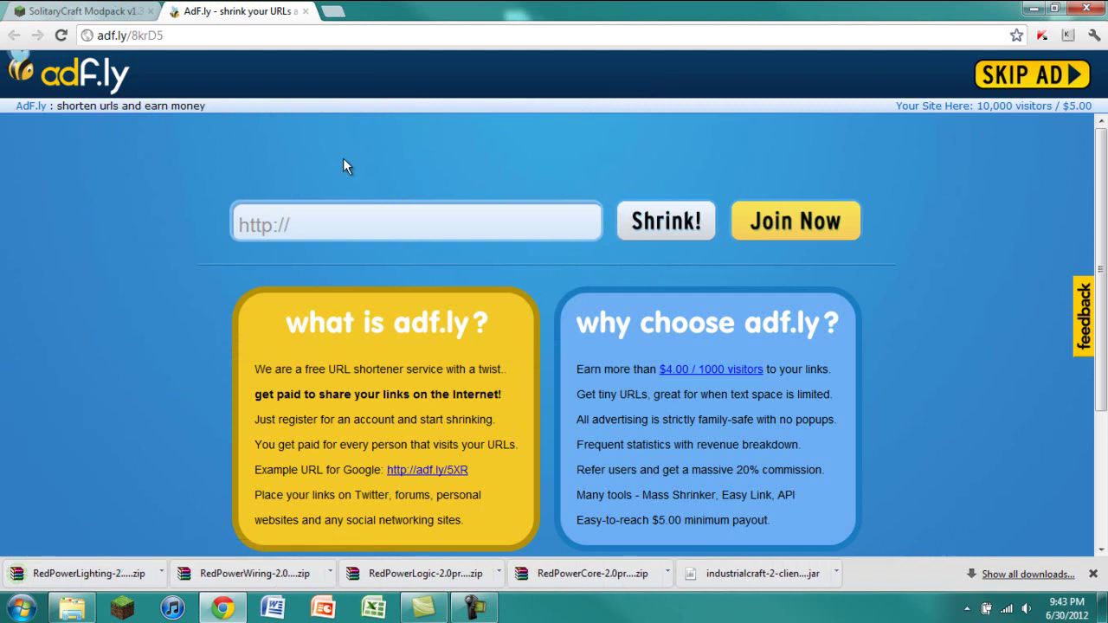
pyautogui.middleClick(224, 7)
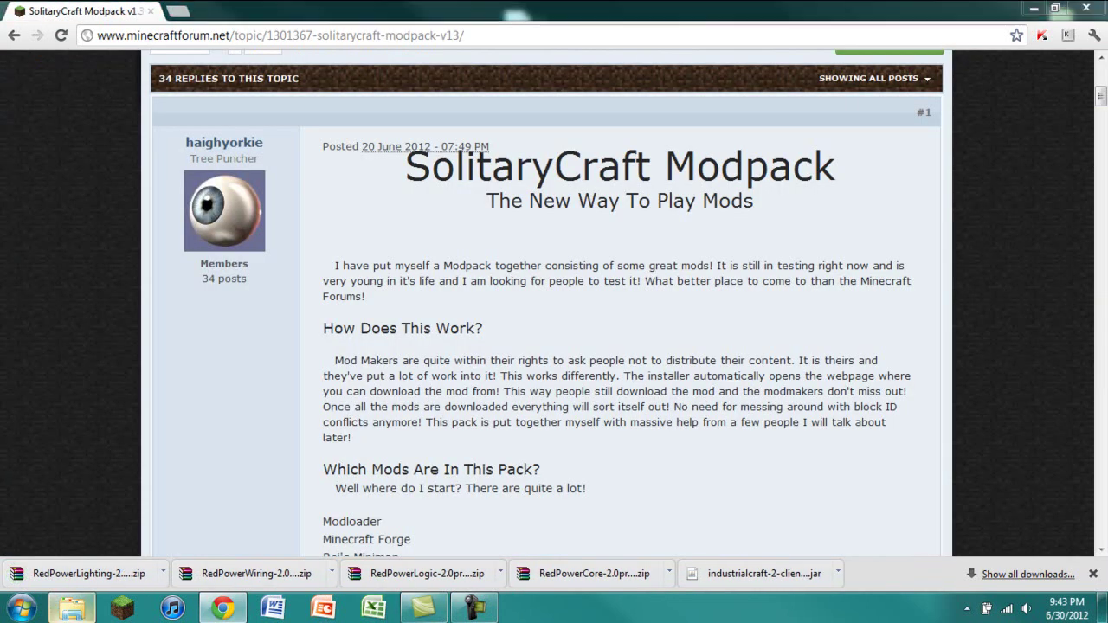
# Step: Rerun the install batch file from the SolitaryCraft v1.26 folder, close the instructions and continue past the mod download notice
pyautogui.click(72, 609)
pyautogui.doubleClick(390, 284)
pyautogui.press('Return')
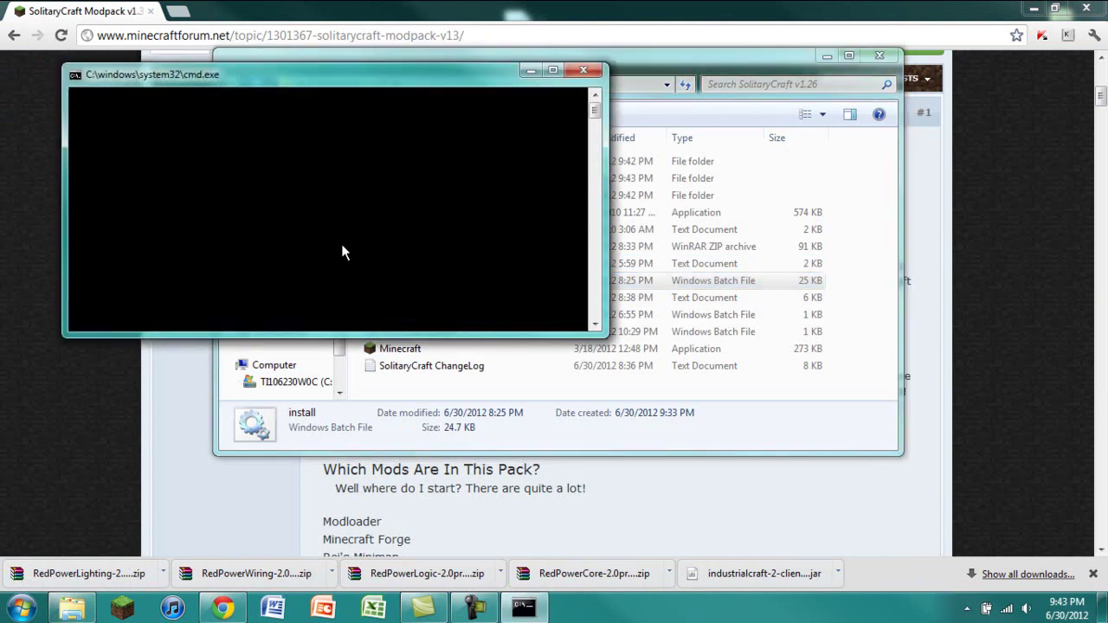
pyautogui.click(802, 139)
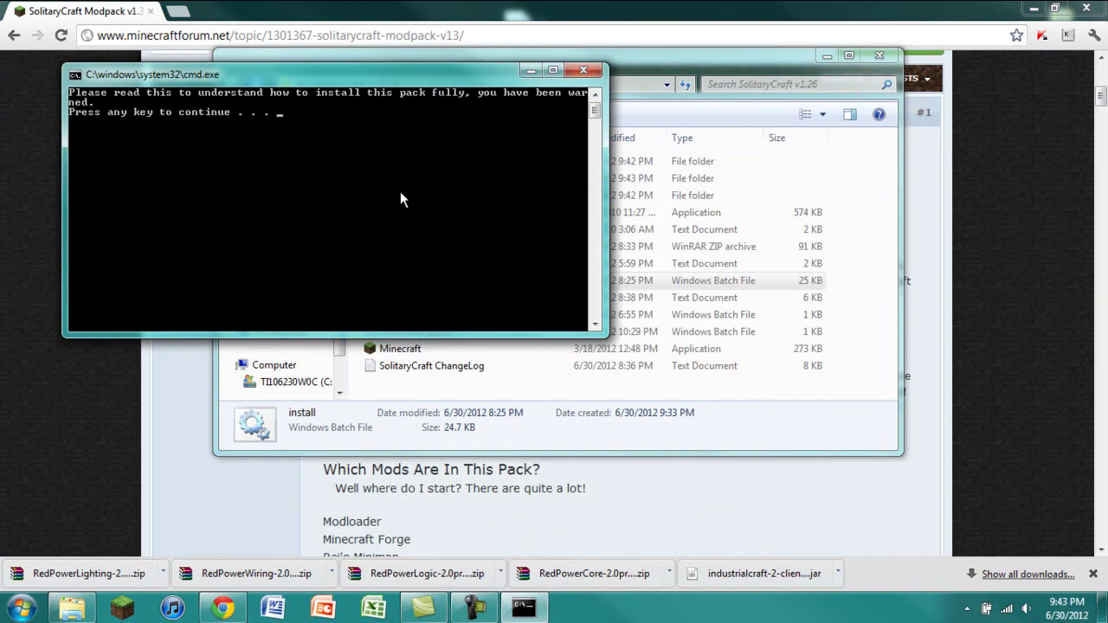
pyautogui.press('Return')
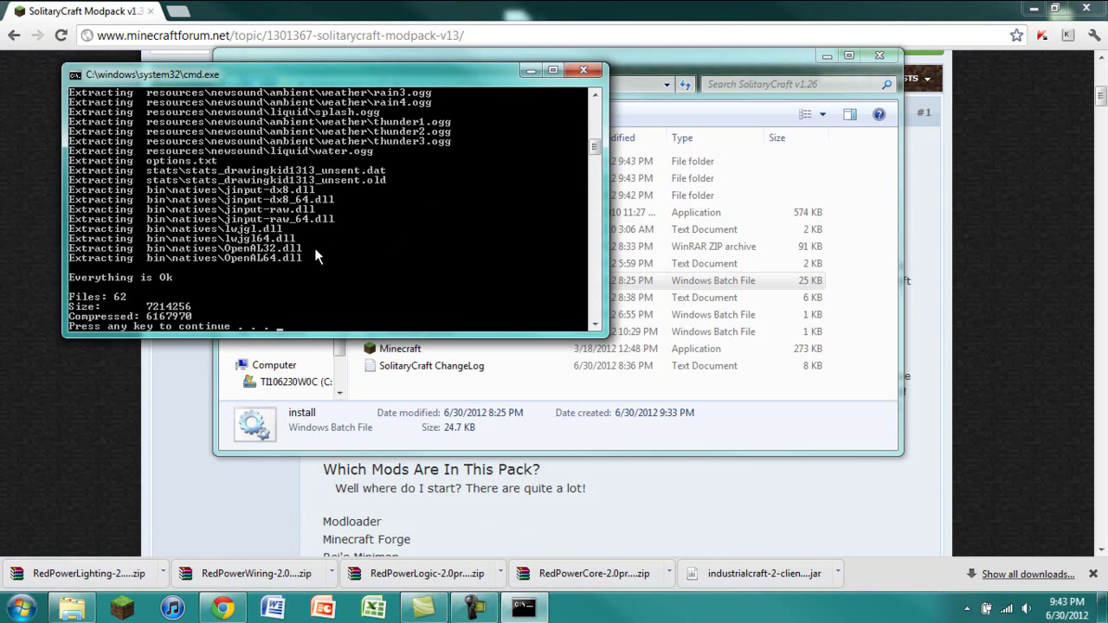
pyautogui.press('Return')
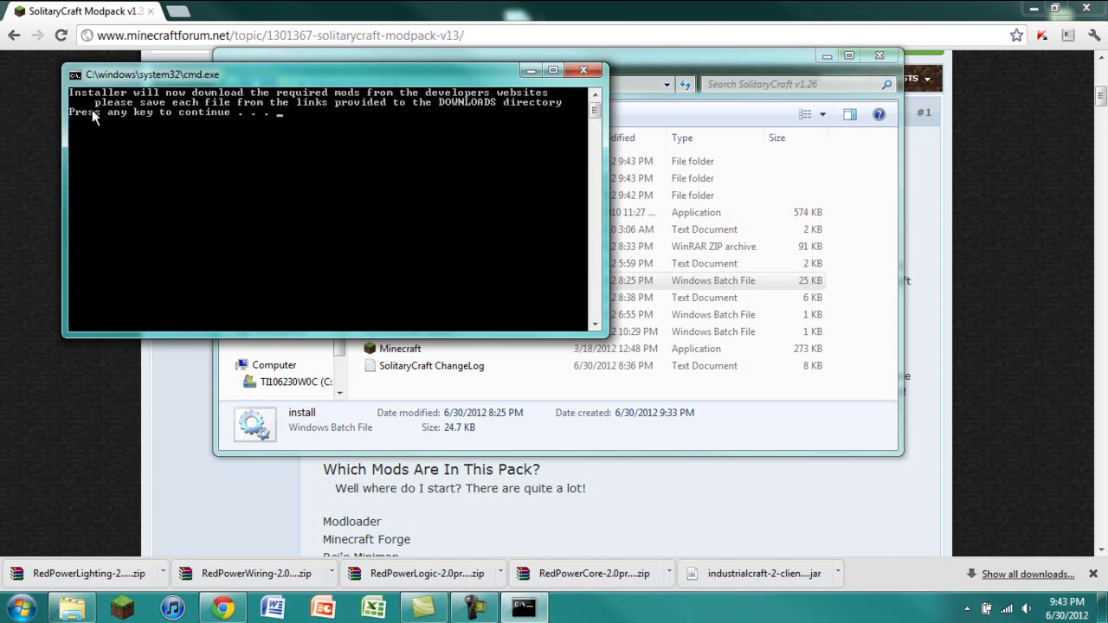
pyautogui.press('Return')
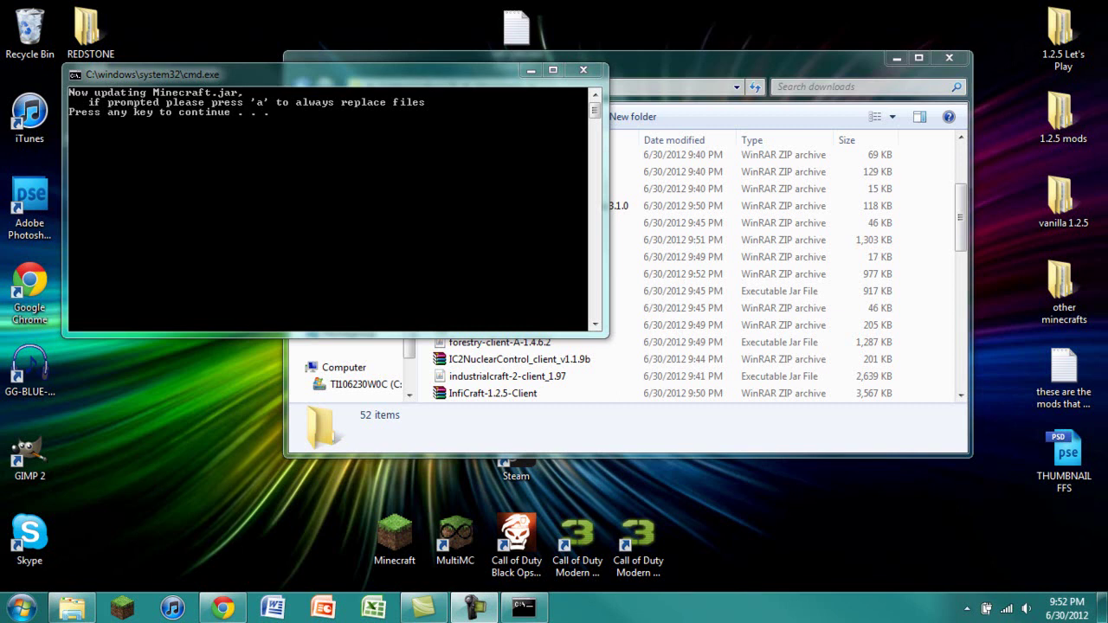
# Step: Continue the installer through the Minecraft.jar update, the config file update and the excess file cleanup to completion
pyautogui.click(116, 200)
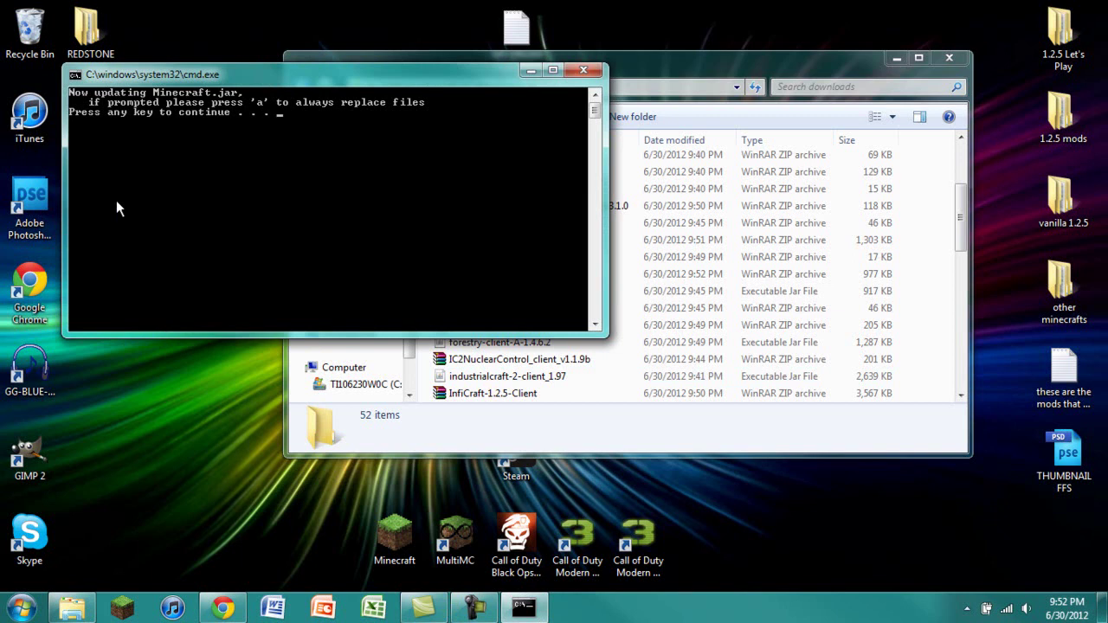
pyautogui.press('Return')
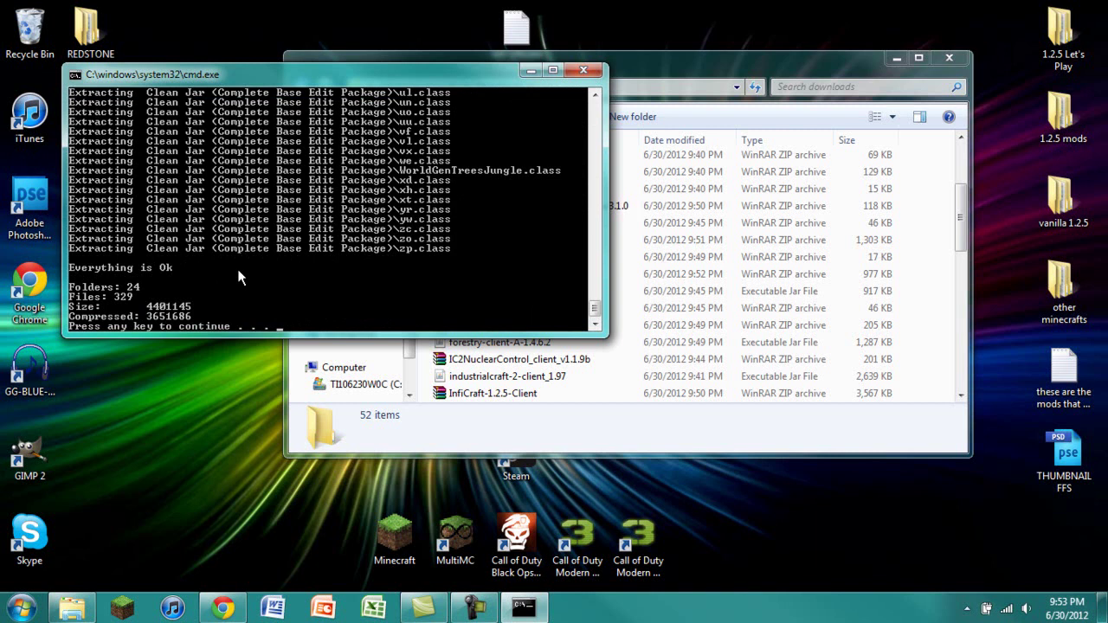
pyautogui.press('Return')
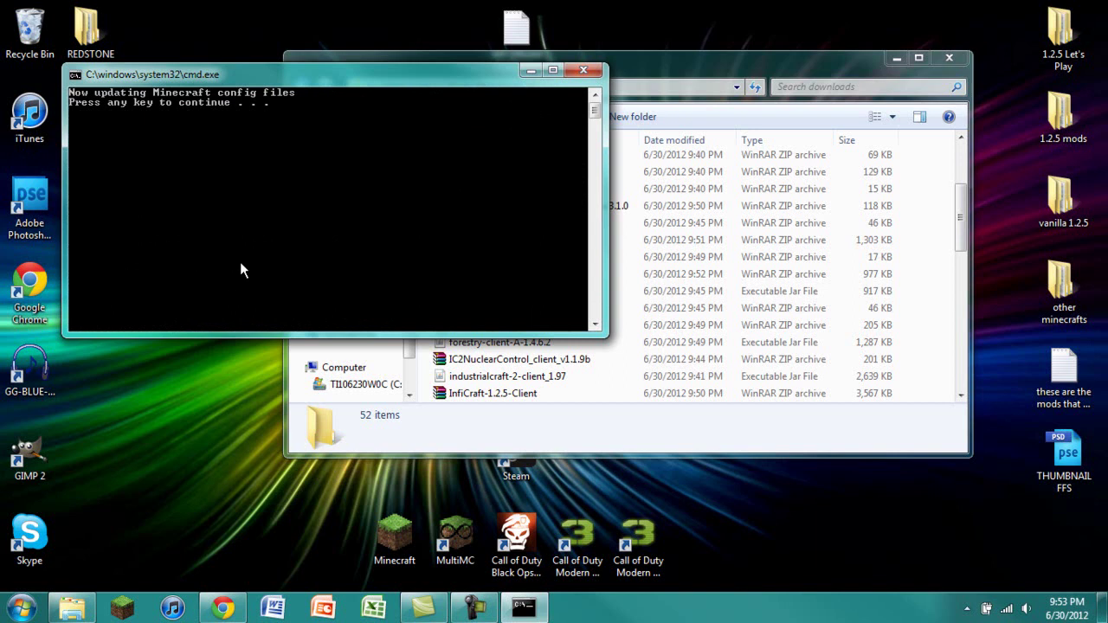
pyautogui.press('Return')
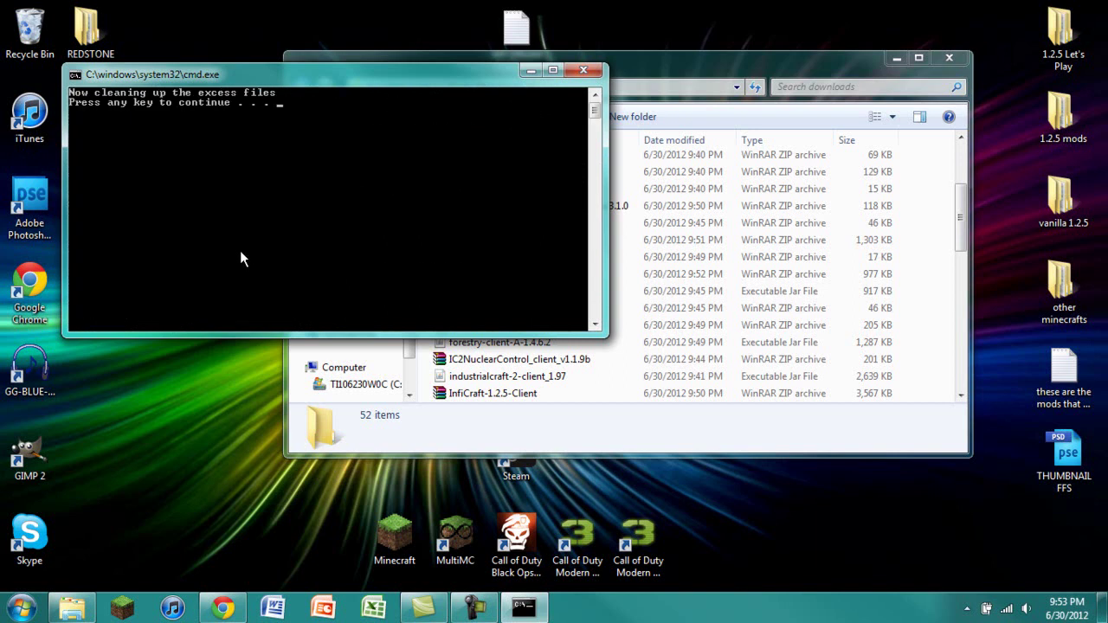
pyautogui.press('Return')
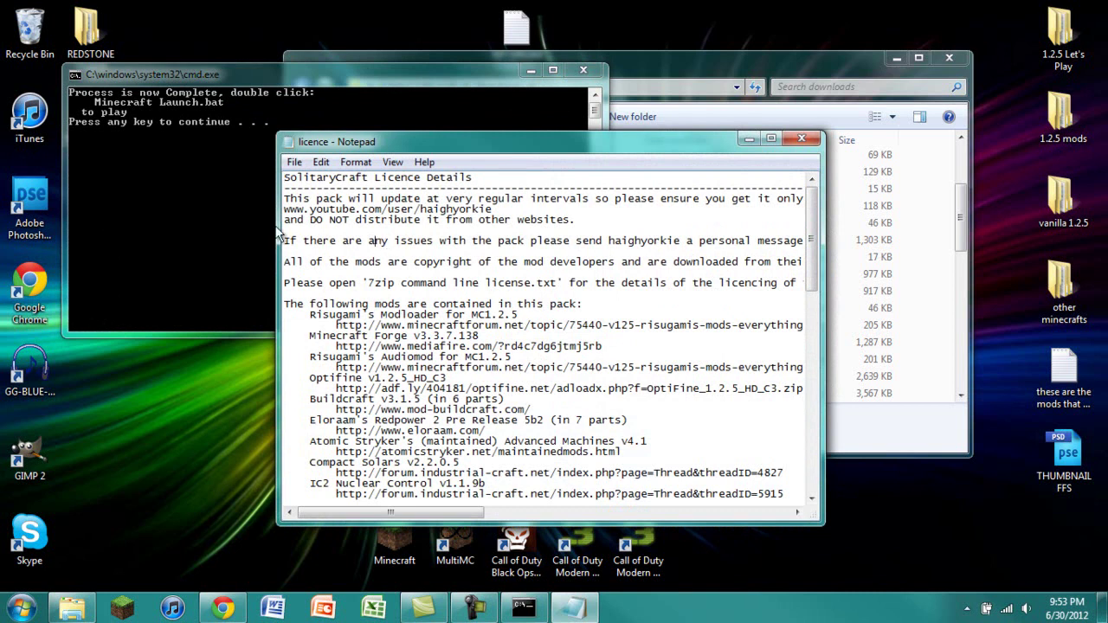
# Step: Look over the SolitaryCraft licence details and the list of included mods, and close the licence file
pyautogui.click(364, 239)
pyautogui.scroll(-1, 598, 197)
pyautogui.scroll(-20, 598, 198)
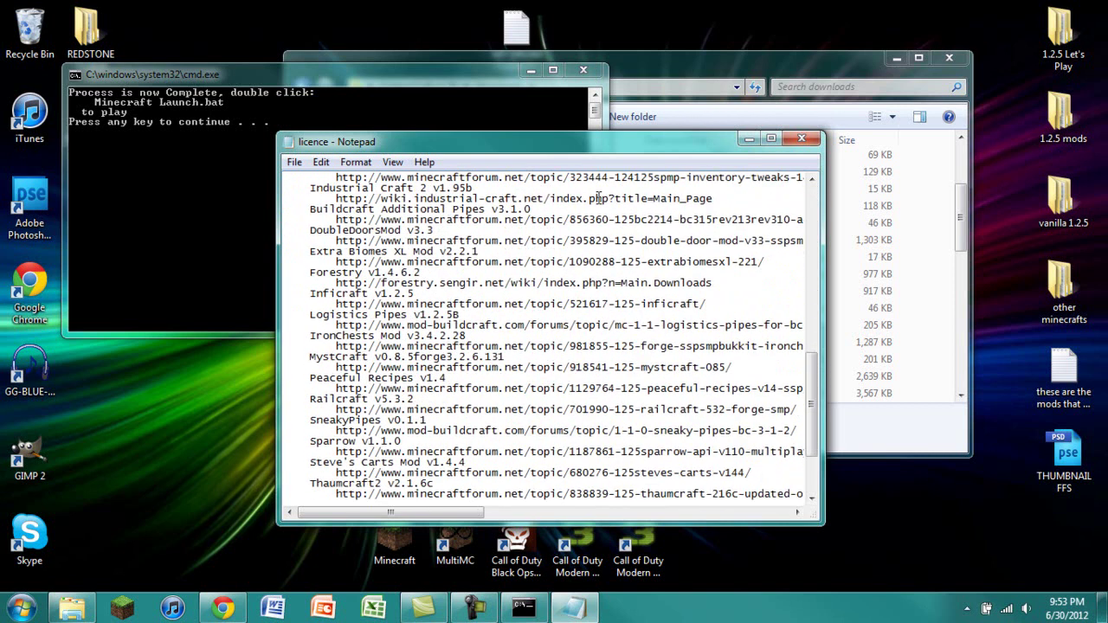
pyautogui.scroll(20, 598, 215)
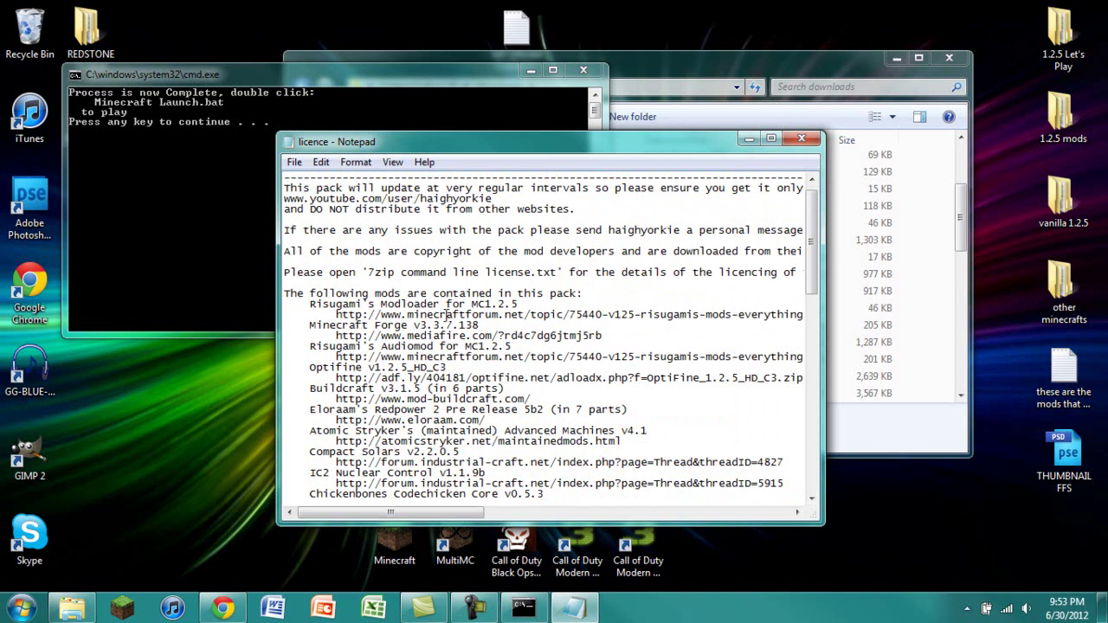
pyautogui.scroll(-2, 447, 316)
pyautogui.scroll(-1, 338, 284)
pyautogui.scroll(3, 346, 277)
pyautogui.moveTo(355, 272); pyautogui.dragTo(797, 271)
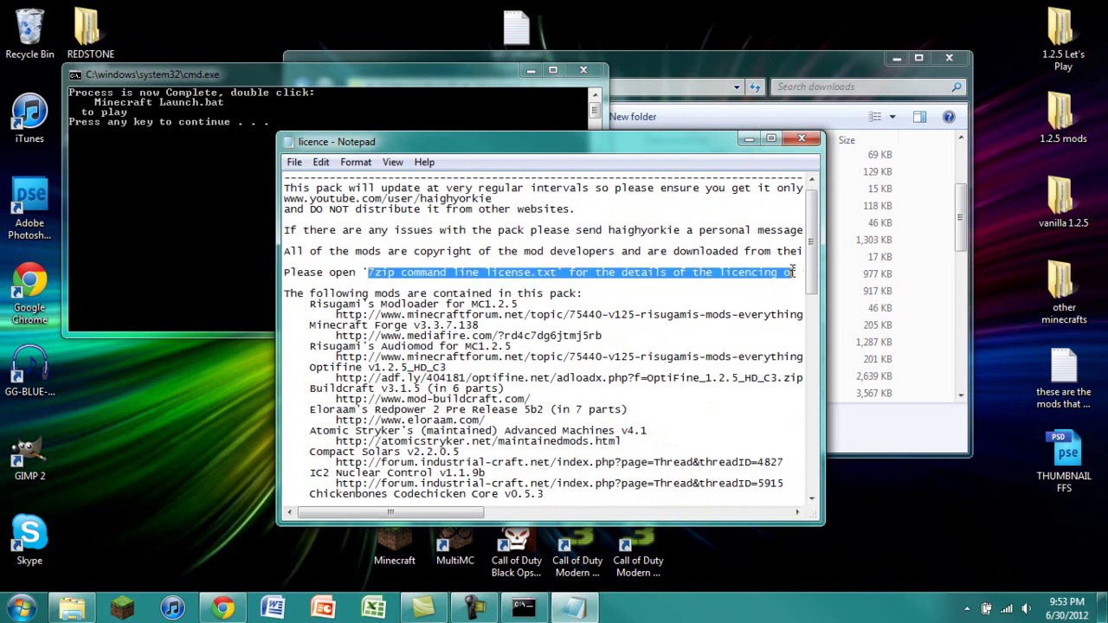
pyautogui.click(555, 265)
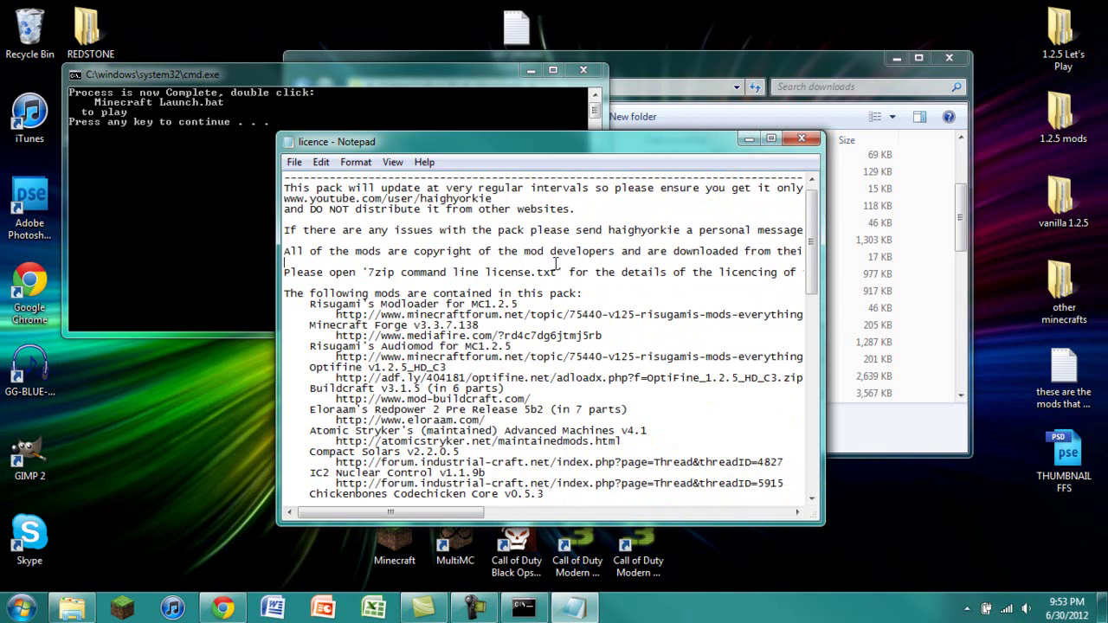
pyautogui.click(802, 138)
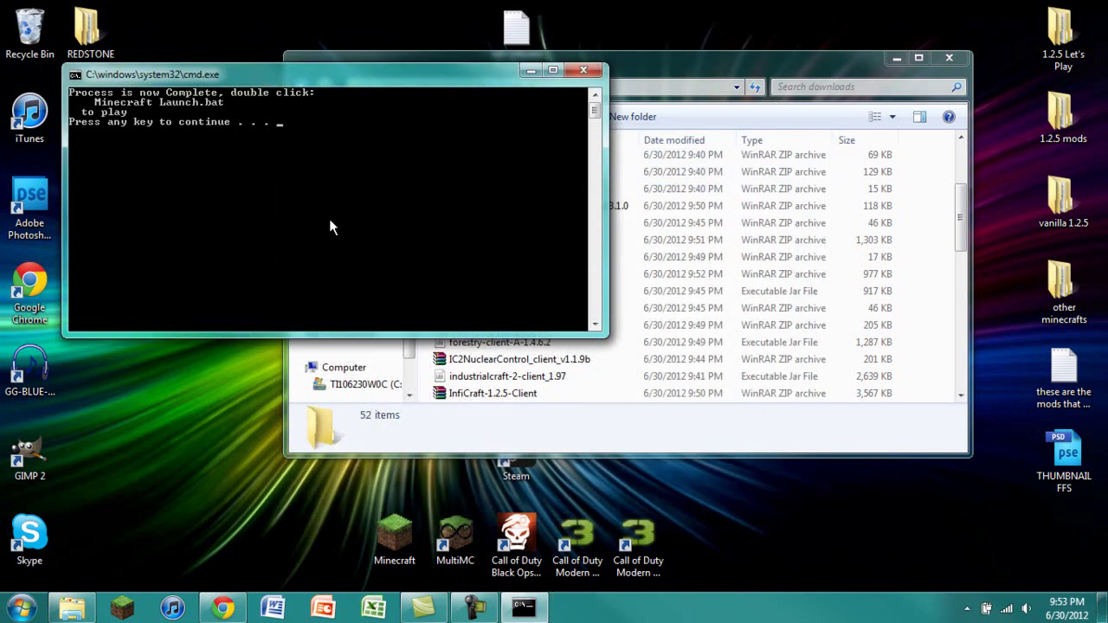
# Step: Exit the installer, run minecraft launch from the SolitaryCraft v1.26 folder and minimize its command window
pyautogui.press('Return')
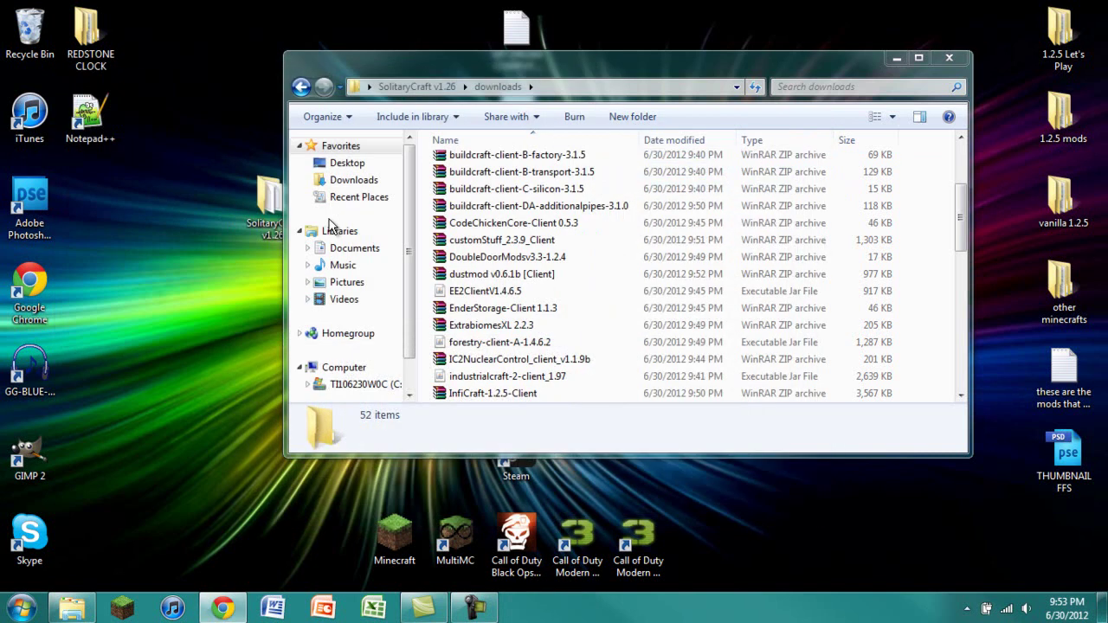
pyautogui.click(300, 87)
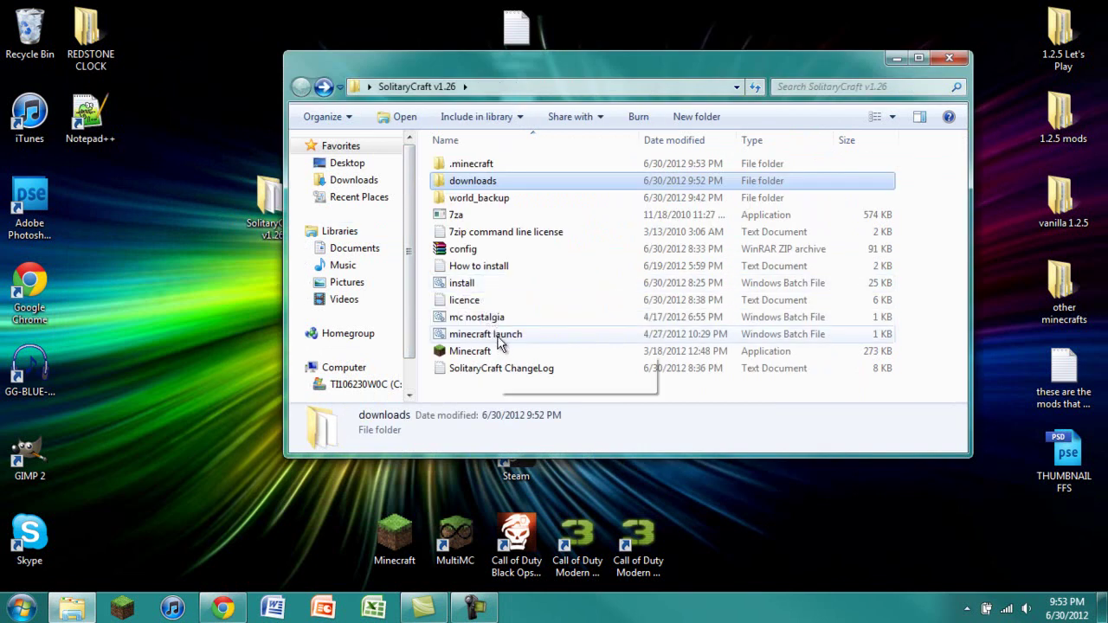
pyautogui.click(502, 340)
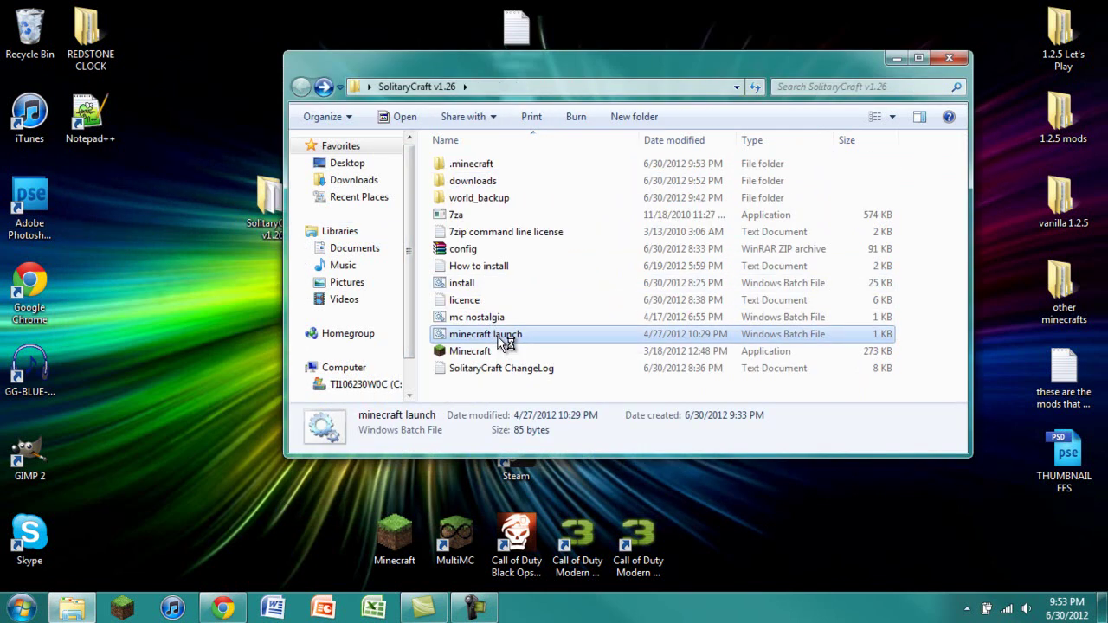
pyautogui.doubleClick(506, 342)
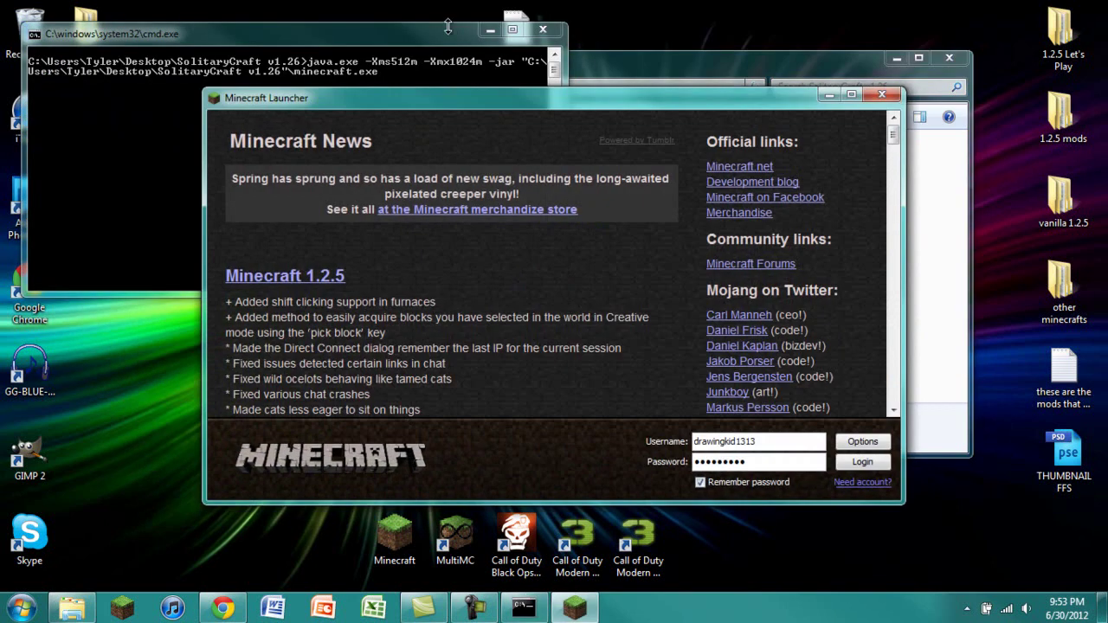
pyautogui.moveTo(435, 27)
pyautogui.mouseDown()
pyautogui.moveTo(434, 145)
pyautogui.moveTo(435, 23)
pyautogui.mouseUp()
pyautogui.click(490, 26)
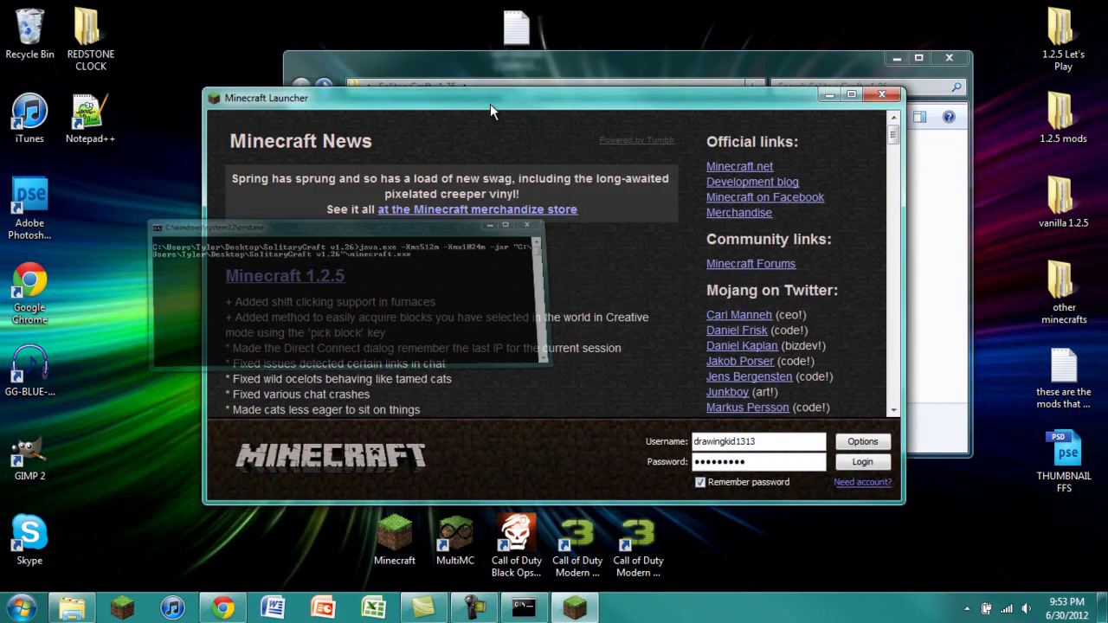
# Step: Move the Minecraft Launcher aside to look over the .minecraft folder's contents, and bring the whole launcher back into view
pyautogui.moveTo(526, 107); pyautogui.dragTo(517, 298)
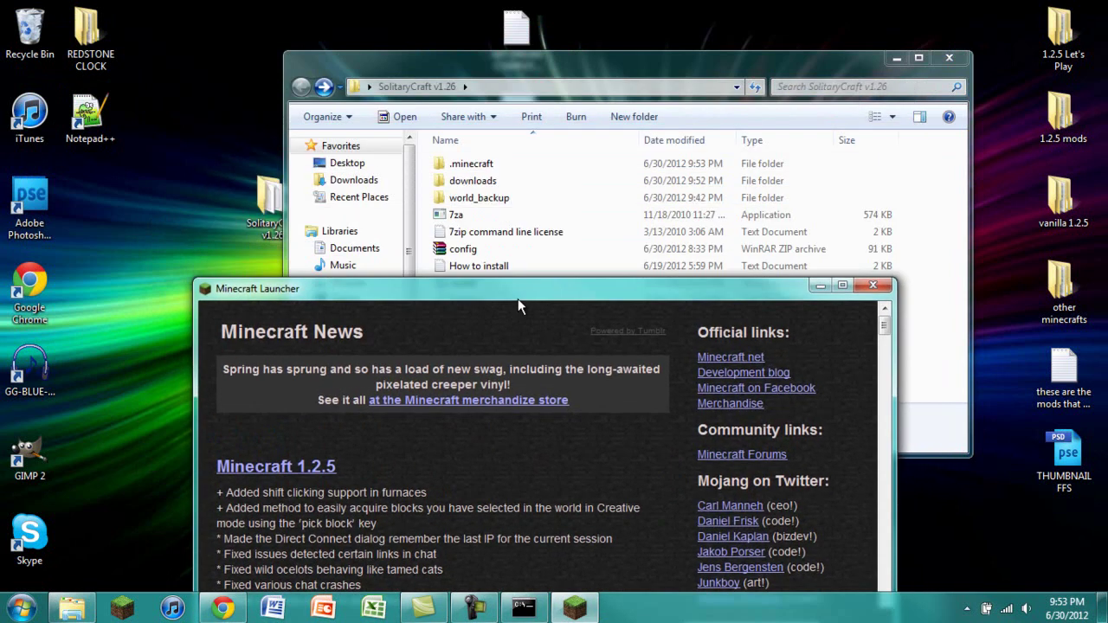
pyautogui.doubleClick(457, 169)
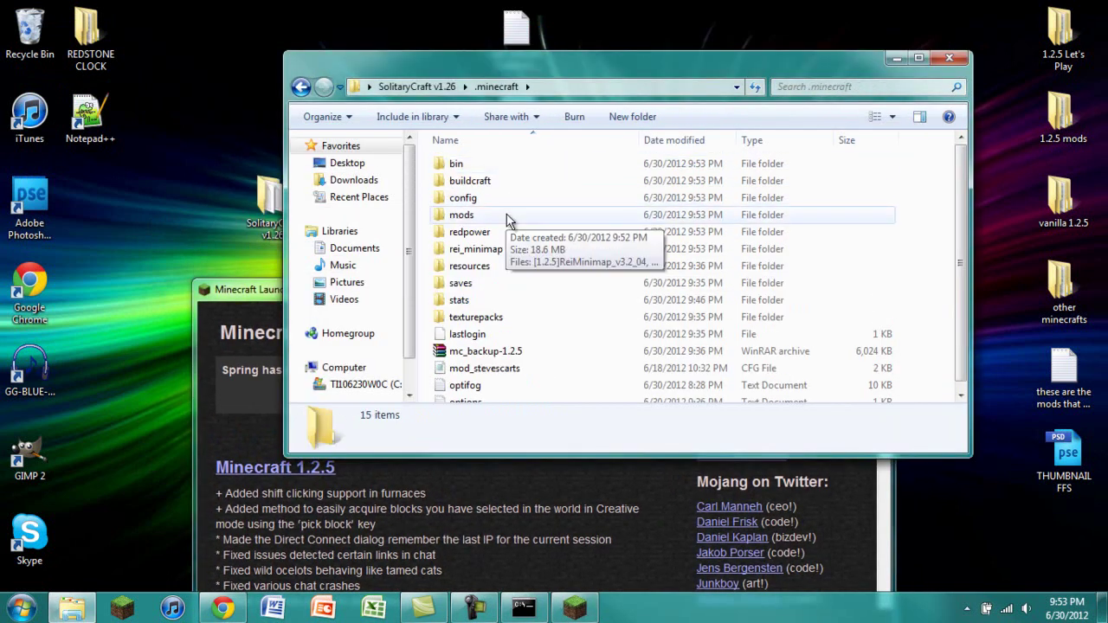
pyautogui.scroll(-1, 511, 351)
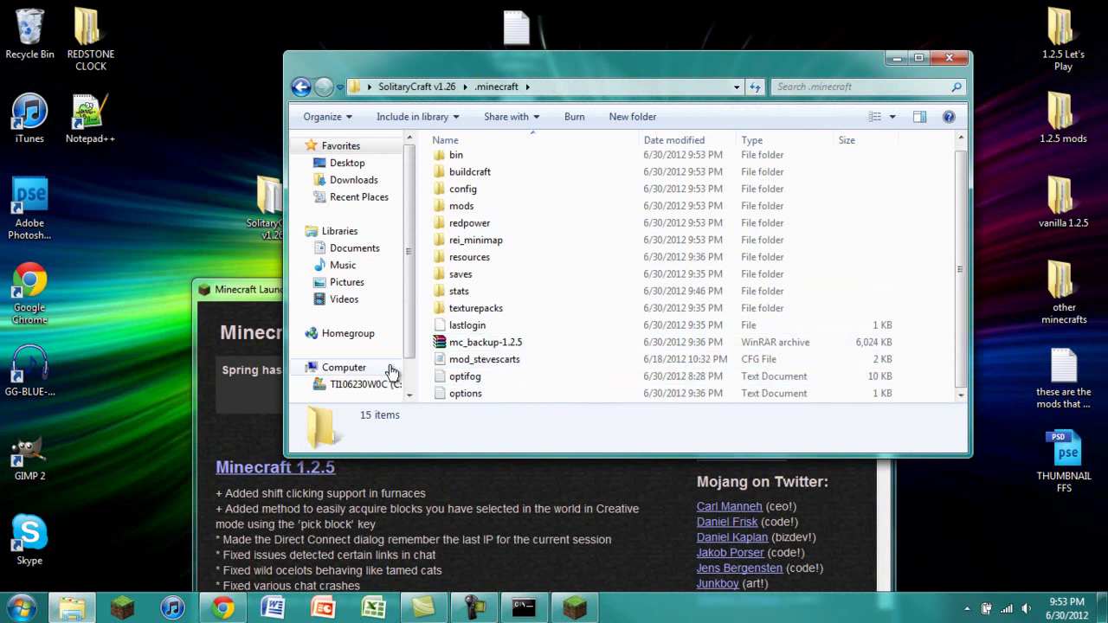
pyautogui.click(300, 86)
pyautogui.click(248, 289)
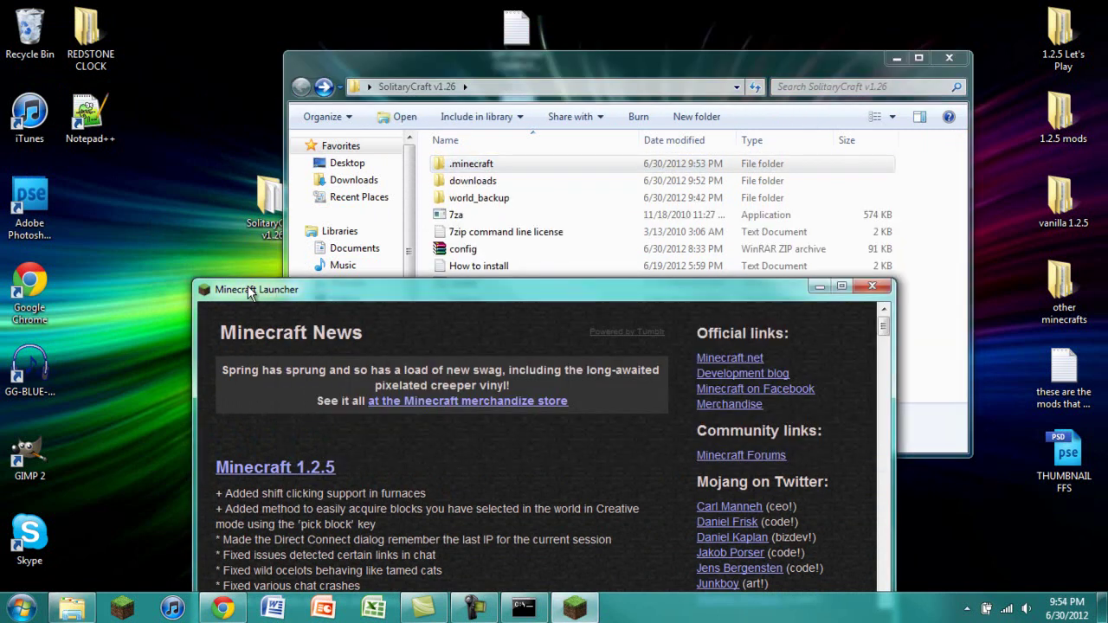
pyautogui.moveTo(716, 289); pyautogui.dragTo(692, 74)
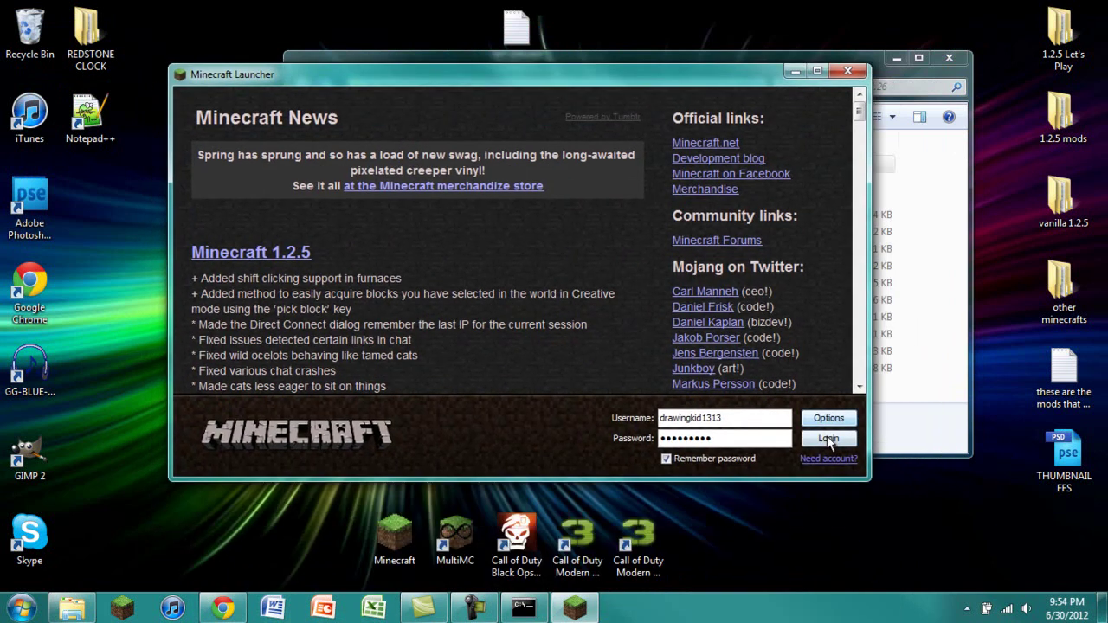
# Step: Log in to the Minecraft Launcher and create a singleplayer world called New World in Creative mode
pyautogui.click(830, 438)
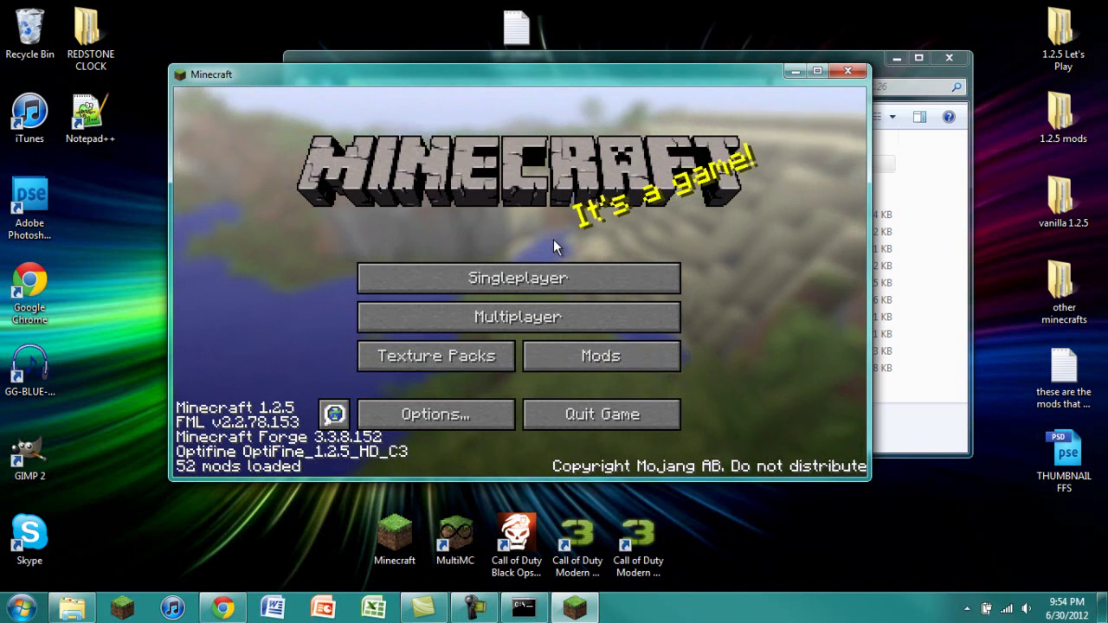
pyautogui.click(524, 275)
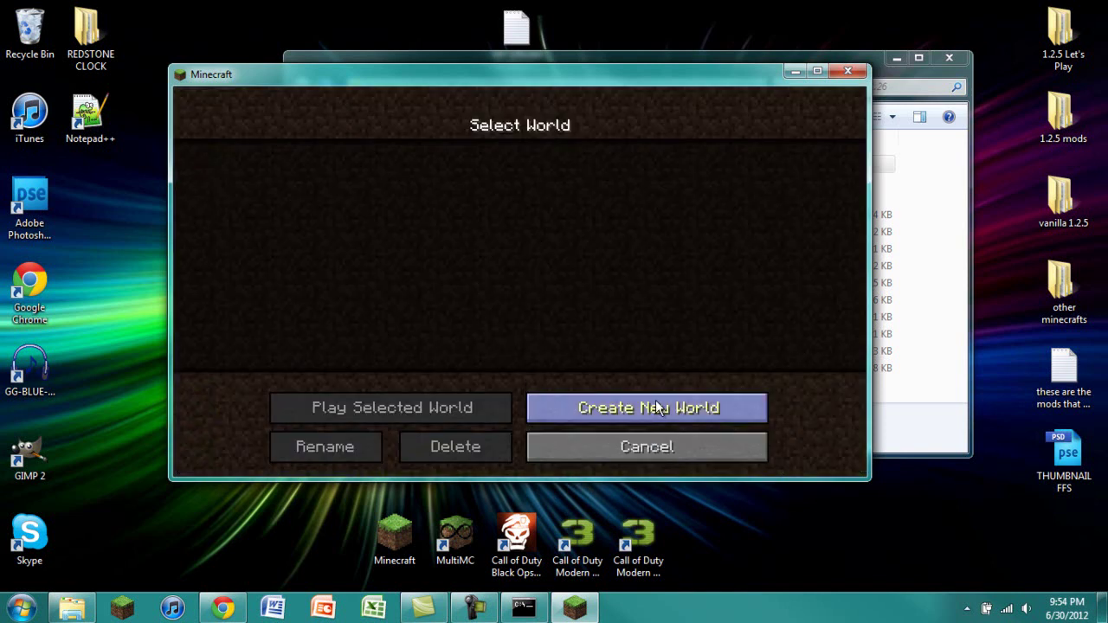
pyautogui.click(660, 409)
pyautogui.click(558, 268)
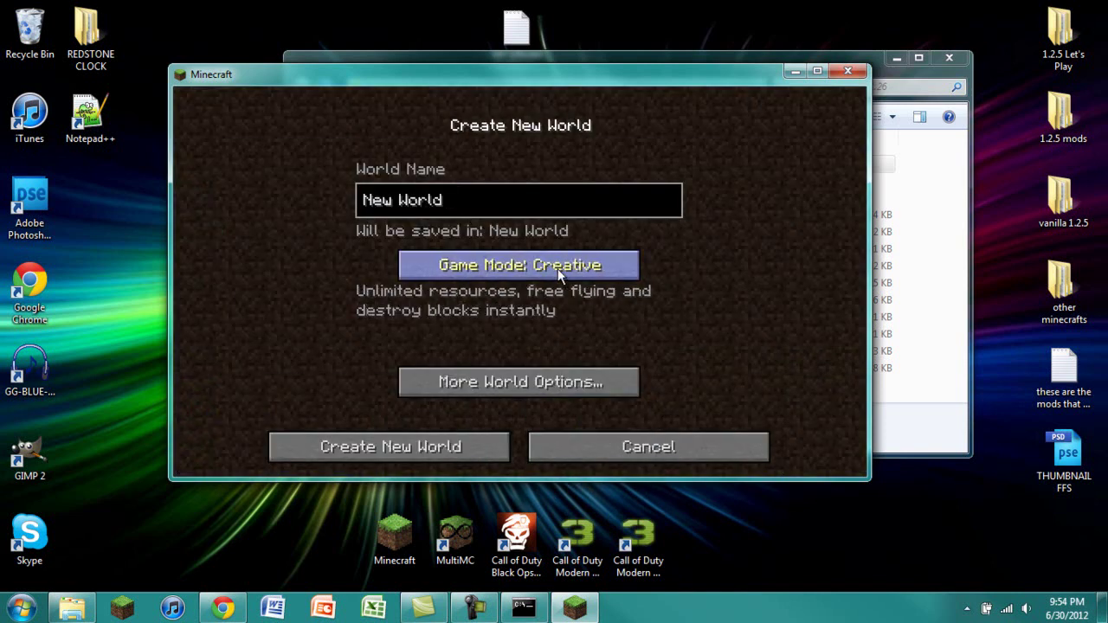
pyautogui.click(472, 446)
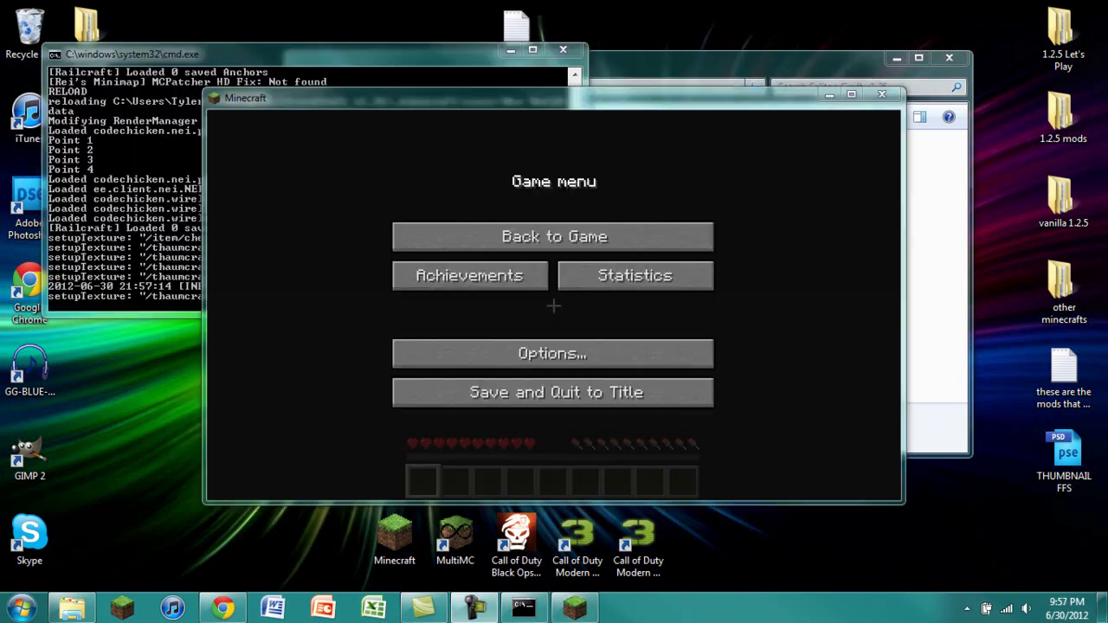
# Step: Resume the paused game, look around briefly, pause it again and maximize the game window
pyautogui.click(272, 204)
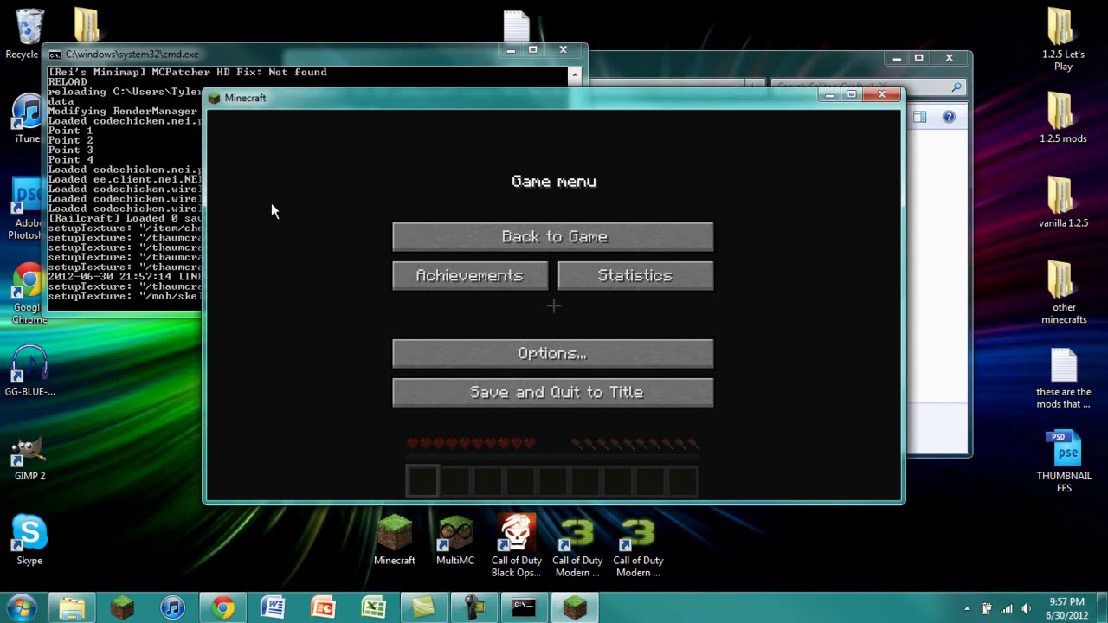
pyautogui.click(536, 234)
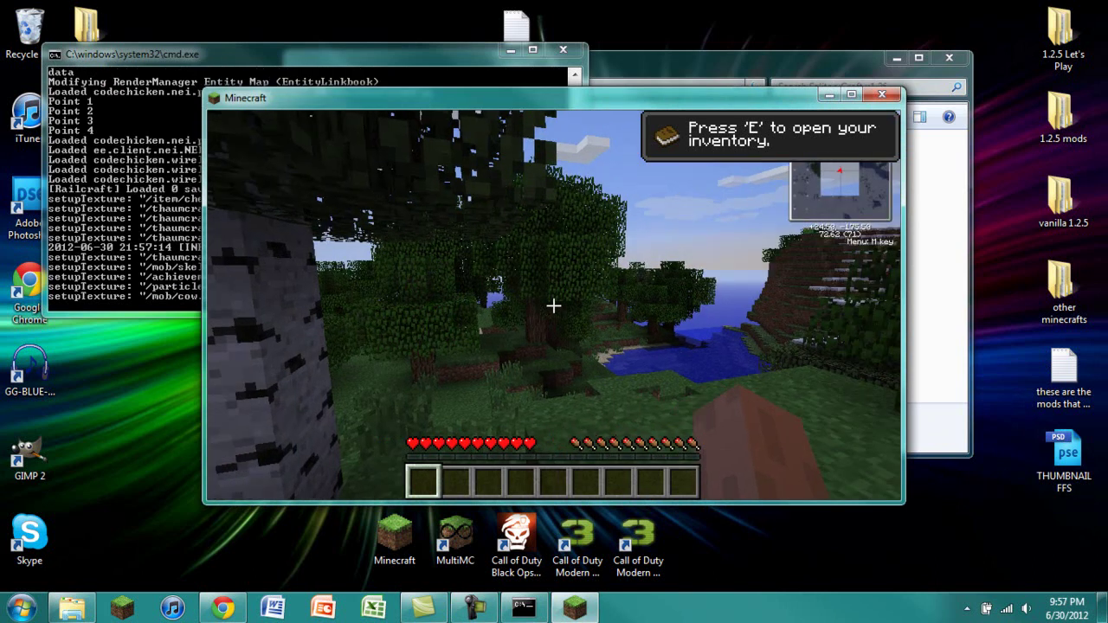
pyautogui.moveTo(554, 306)
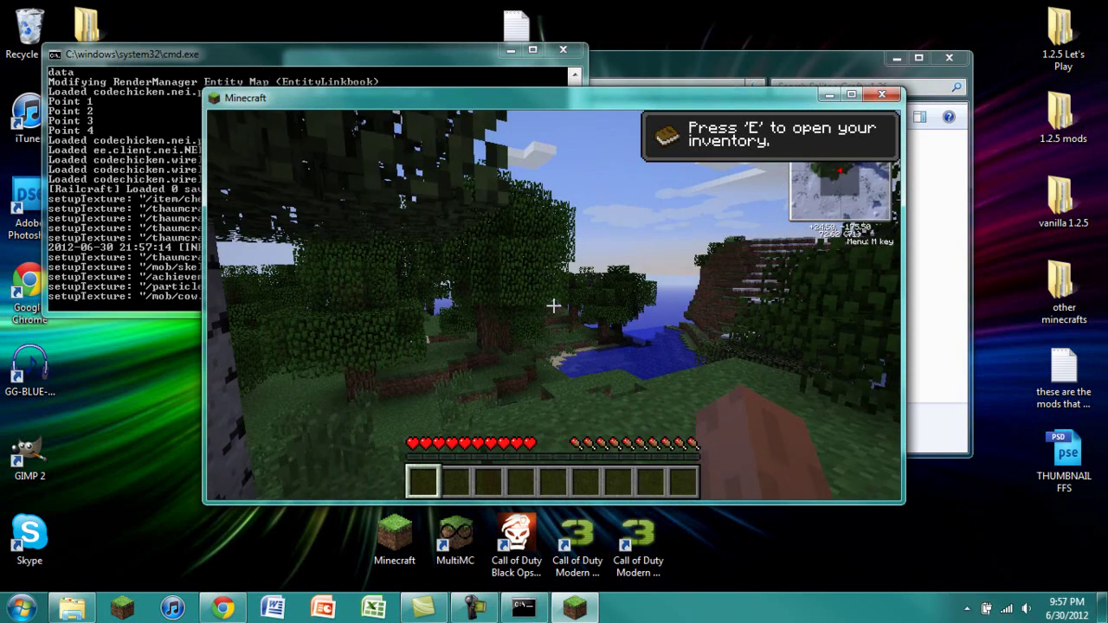
pyautogui.press('Escape')
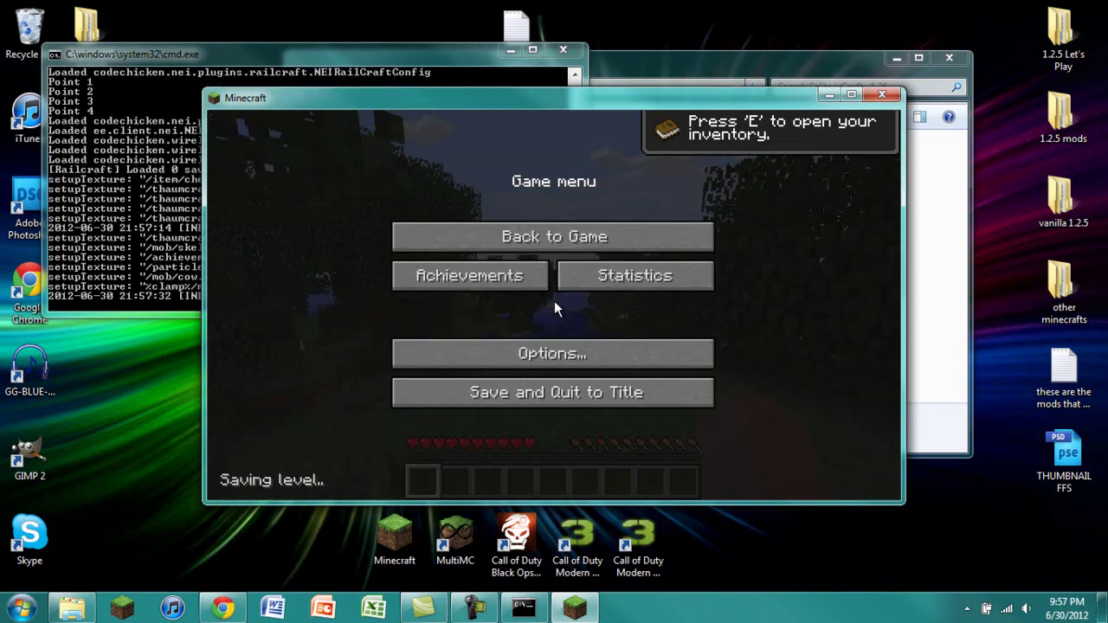
pyautogui.doubleClick(581, 102)
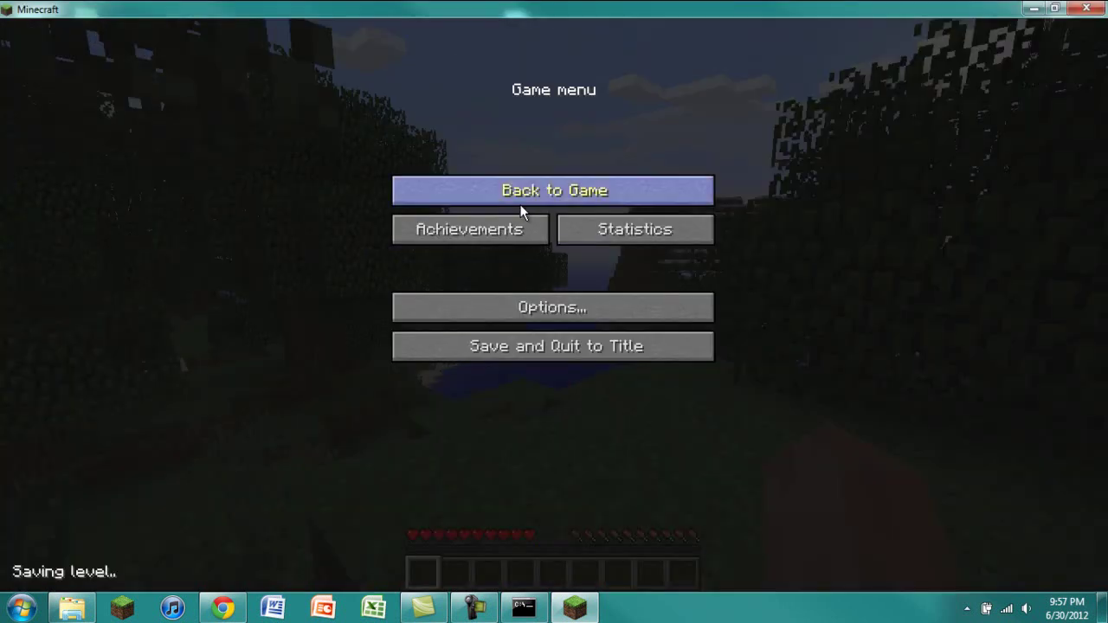
# Step: In the game options, lower the sound to 38% and turn the music off
pyautogui.click(534, 307)
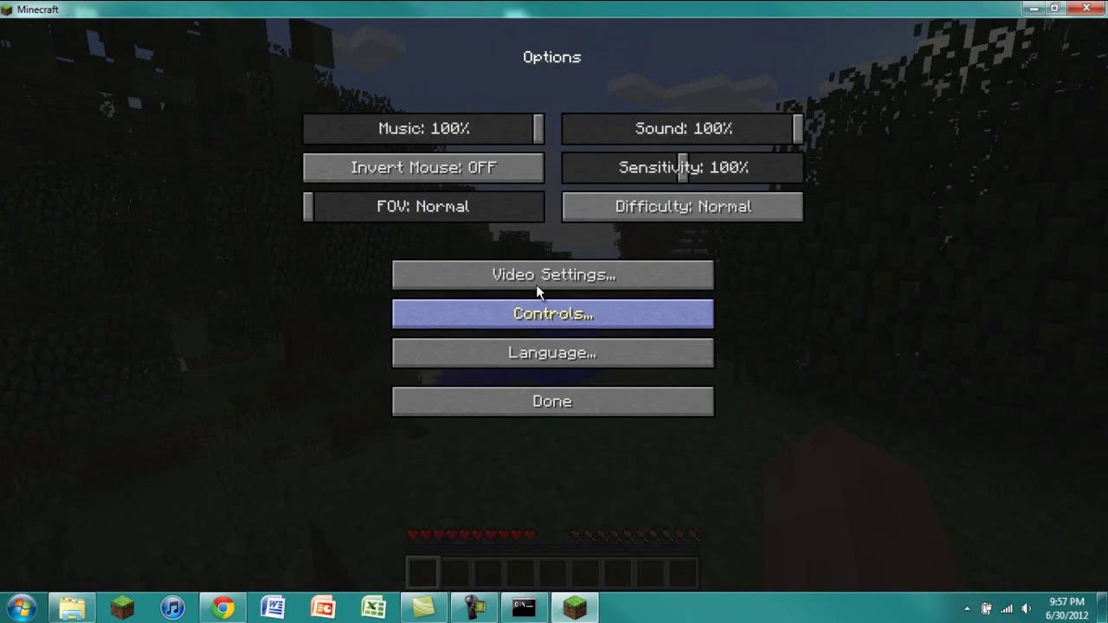
pyautogui.moveTo(662, 130); pyautogui.dragTo(635, 130)
pyautogui.moveTo(421, 130); pyautogui.dragTo(305, 130)
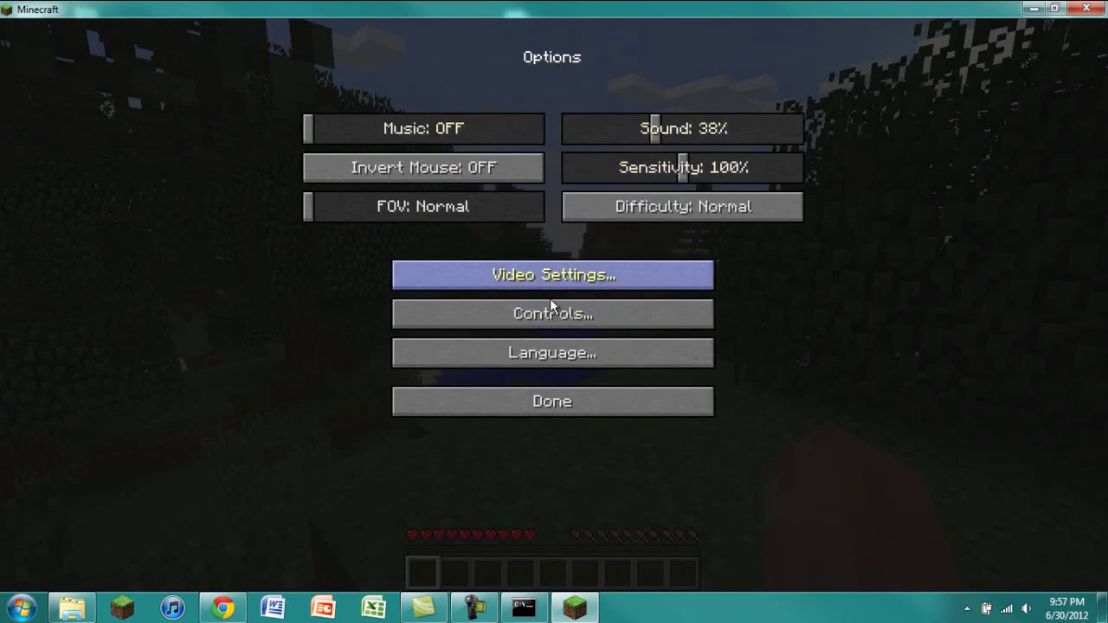
# Step: In the video settings, set render distance to Normal, performance to Max FPS, graphics to Fast and brightness to +99%
pyautogui.click(562, 277)
pyautogui.moveTo(675, 113); pyautogui.dragTo(615, 108)
pyautogui.click(593, 147)
pyautogui.click(593, 146)
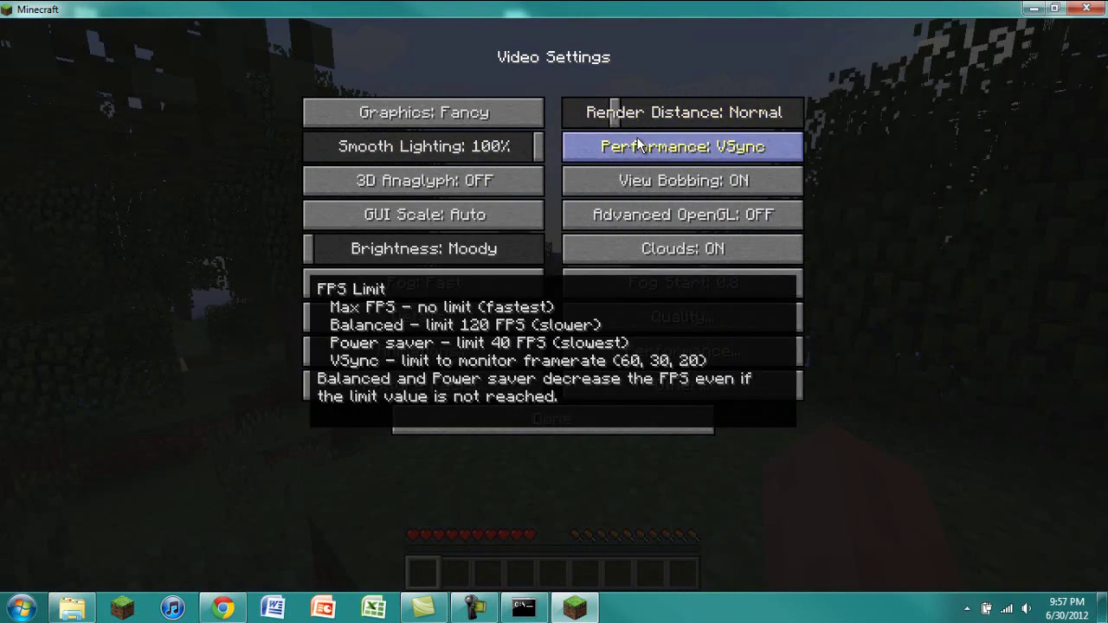
pyautogui.click(635, 144)
pyautogui.click(498, 113)
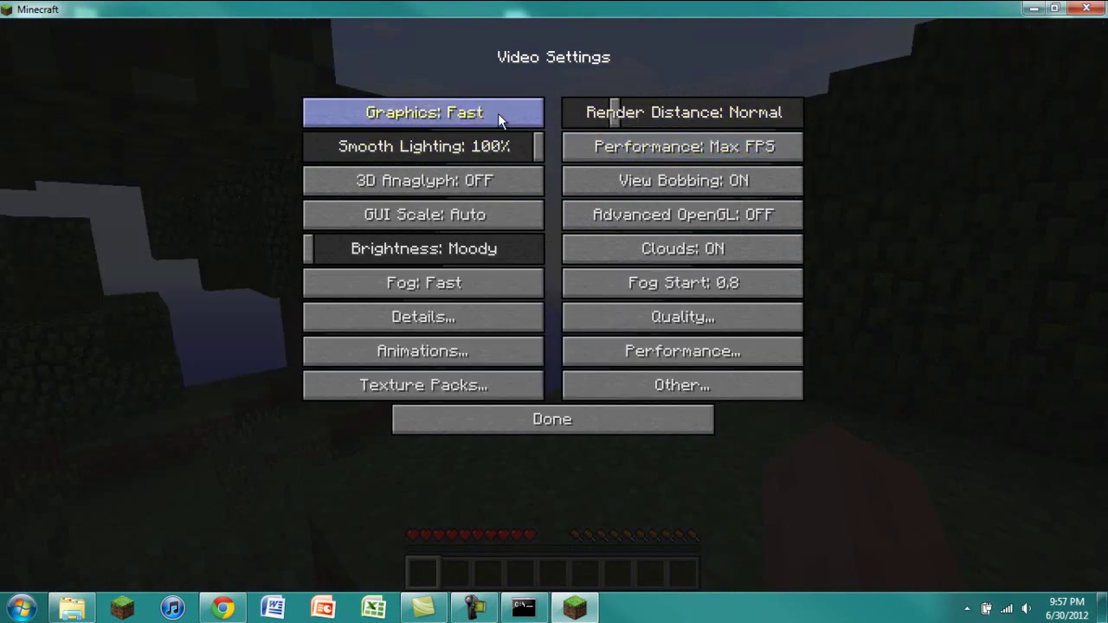
pyautogui.moveTo(453, 241); pyautogui.dragTo(537, 243)
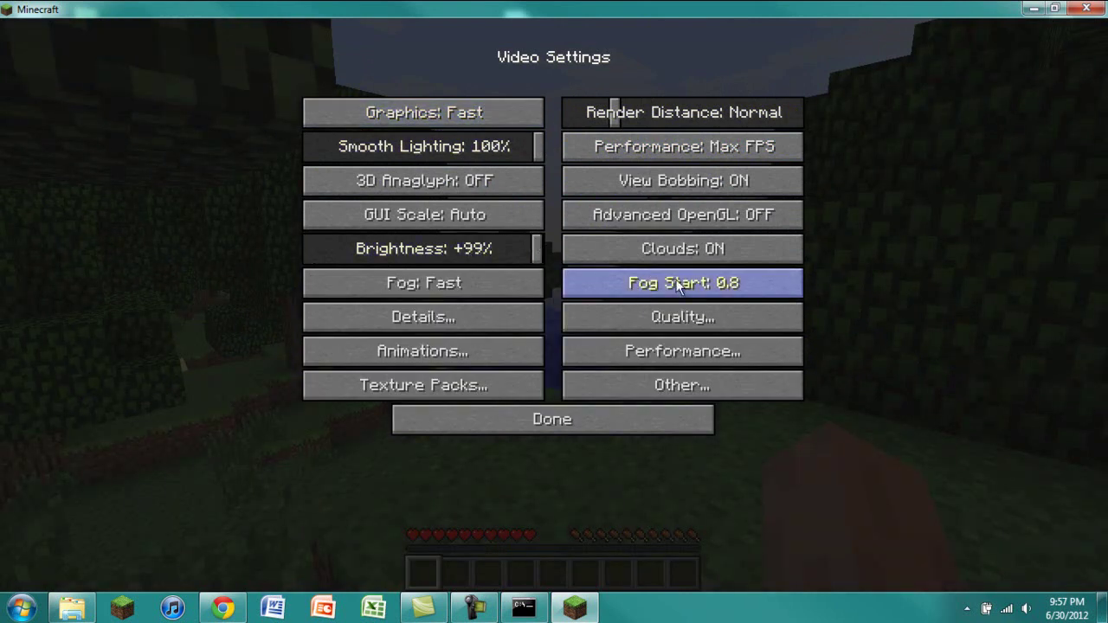
# Step: Check the quality settings, toggle Smooth FPS in the performance settings, and return to the game
pyautogui.click(705, 318)
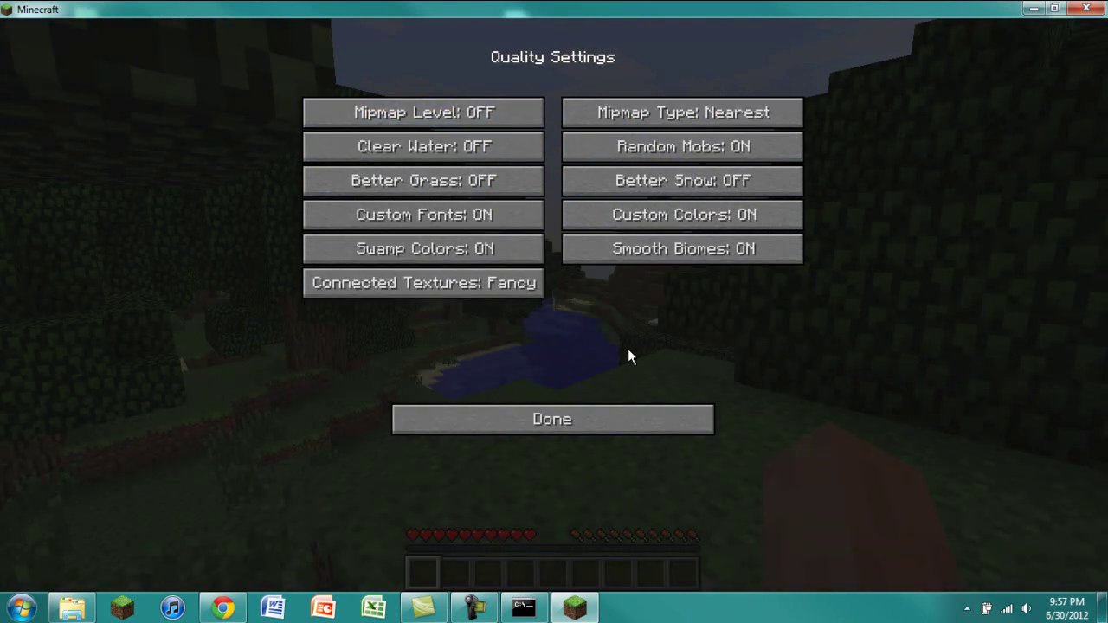
pyautogui.click(629, 420)
pyautogui.click(742, 351)
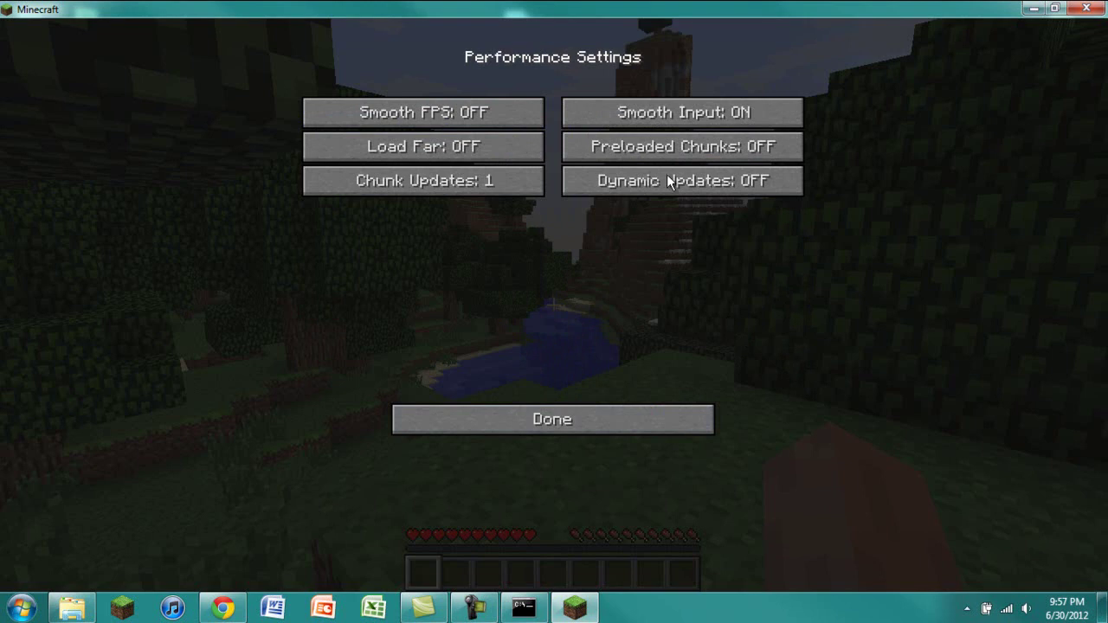
pyautogui.click(538, 116)
pyautogui.click(564, 413)
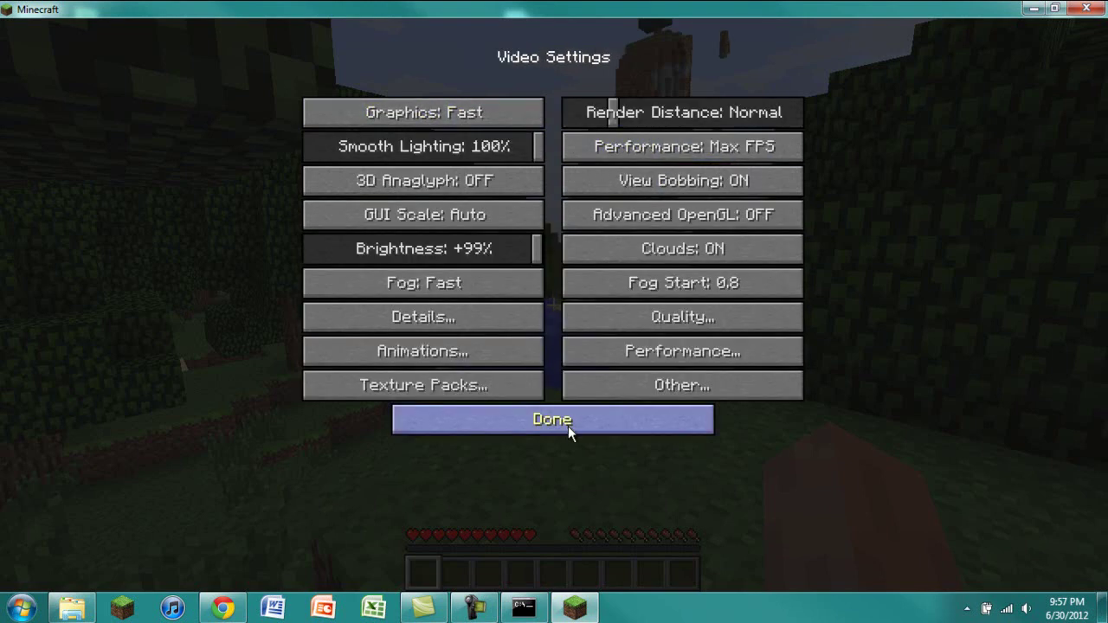
pyautogui.click(568, 426)
pyautogui.press('Escape')
# Step: Walk across the snow edge and over the forest treetops to look around the modded world
pyautogui.press('w')
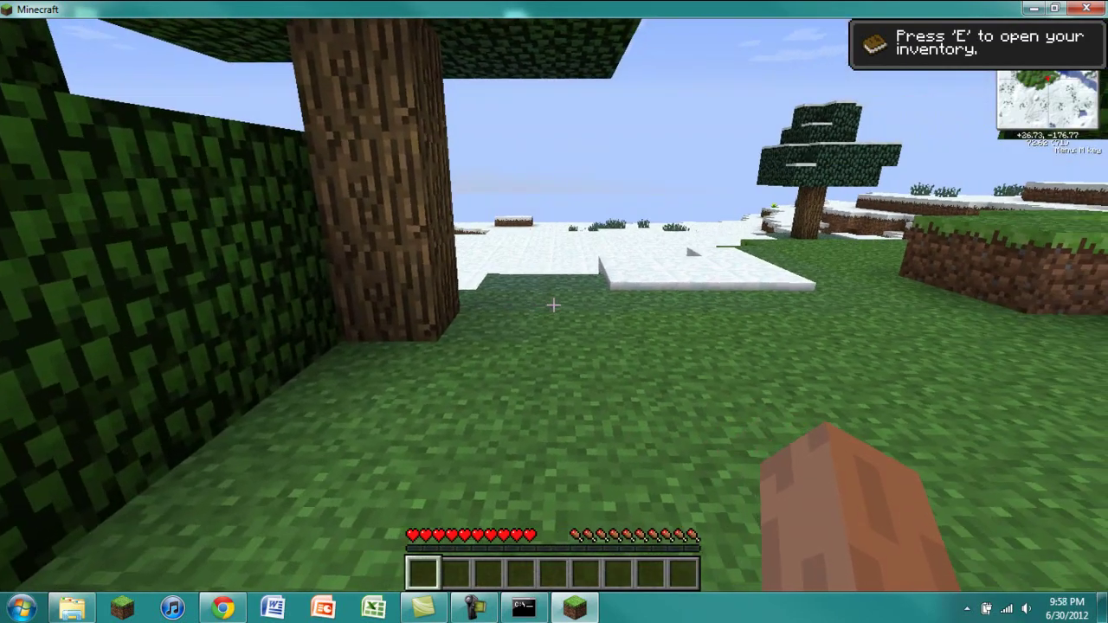
pyautogui.press('w')
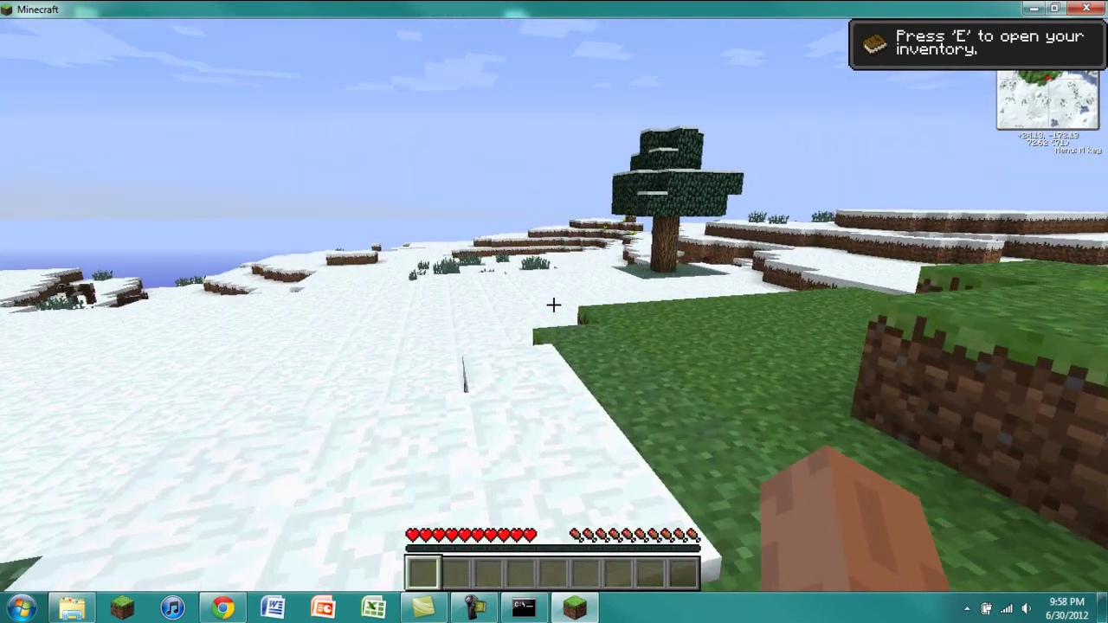
pyautogui.press('w')
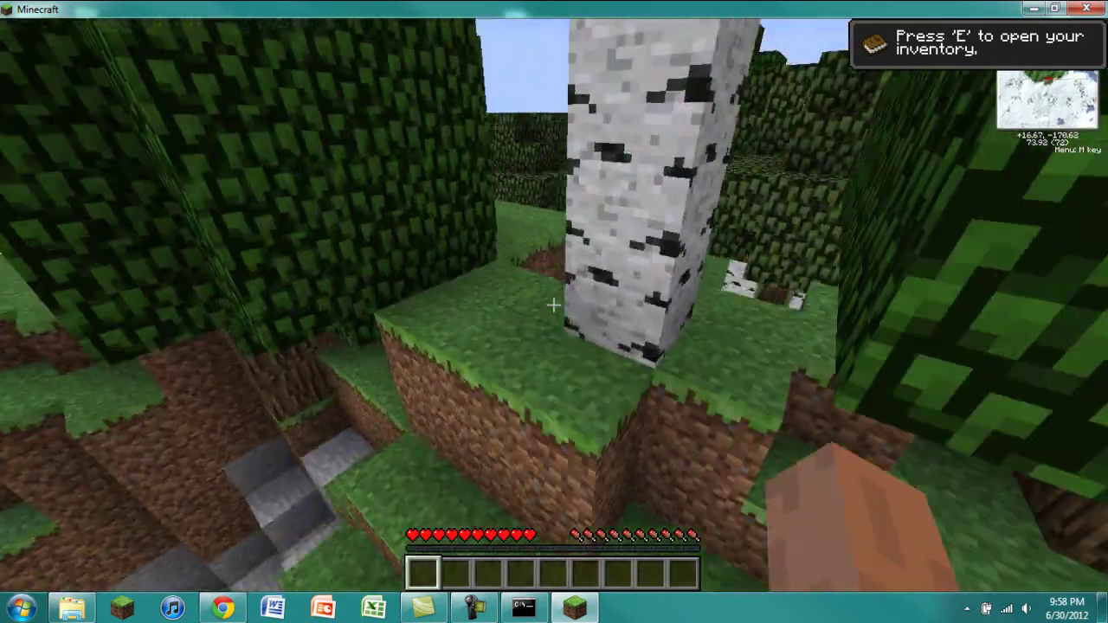
pyautogui.press('w')
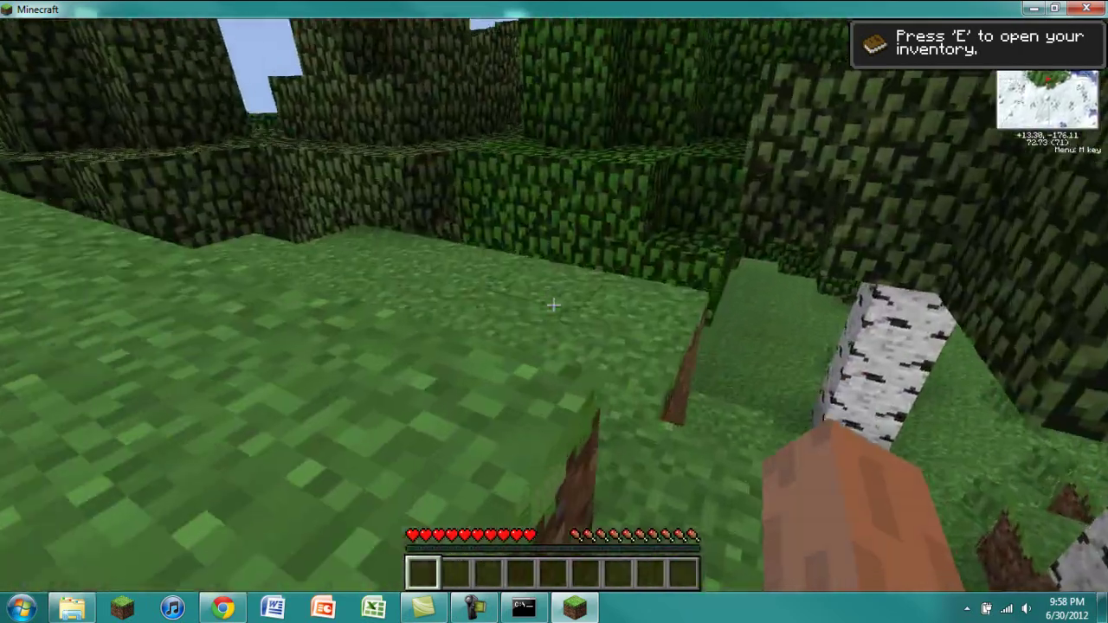
pyautogui.press('w')
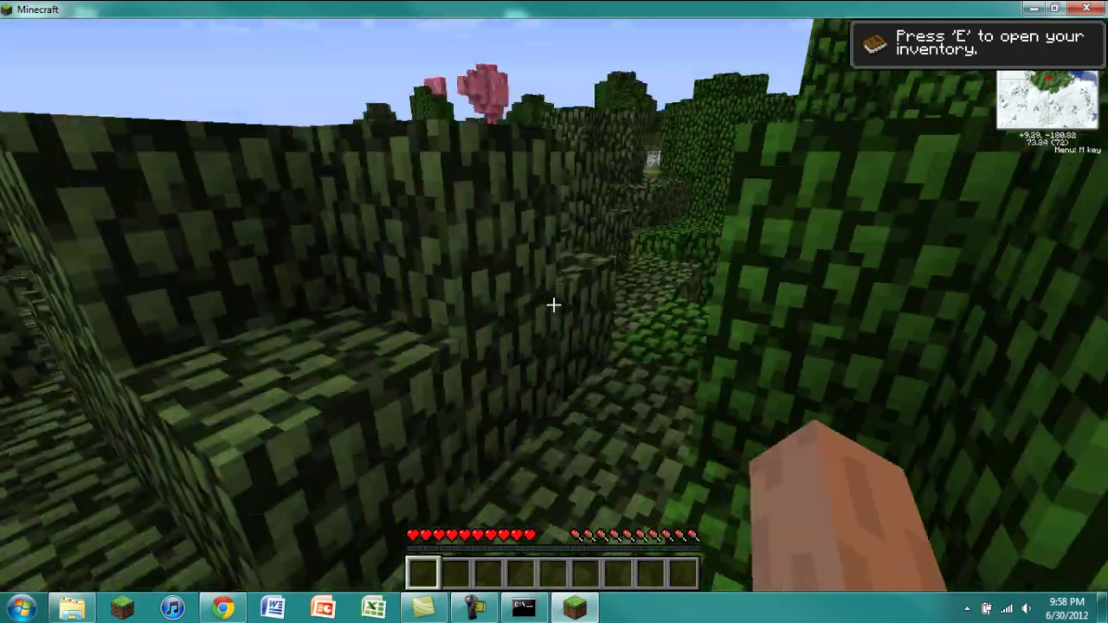
pyautogui.press('w')
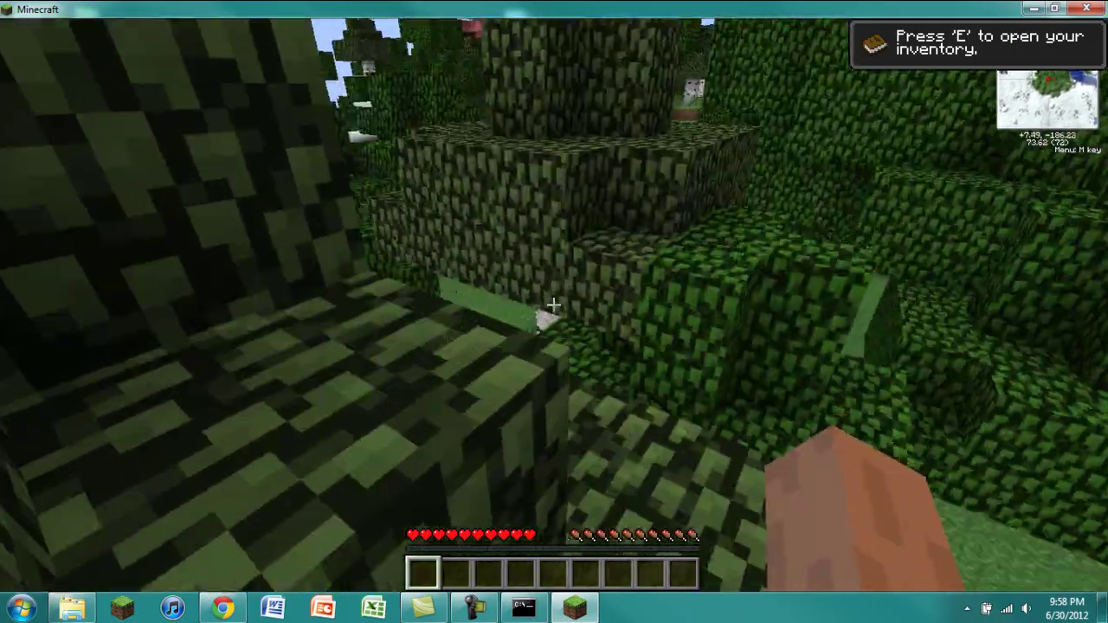
pyautogui.press('w')
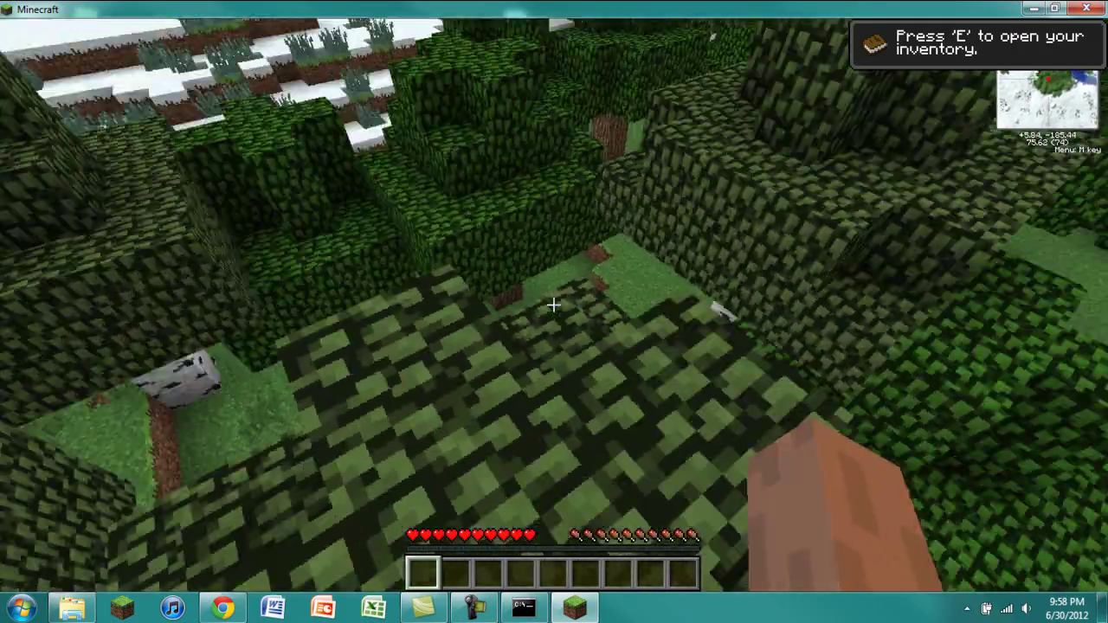
pyautogui.press('w')
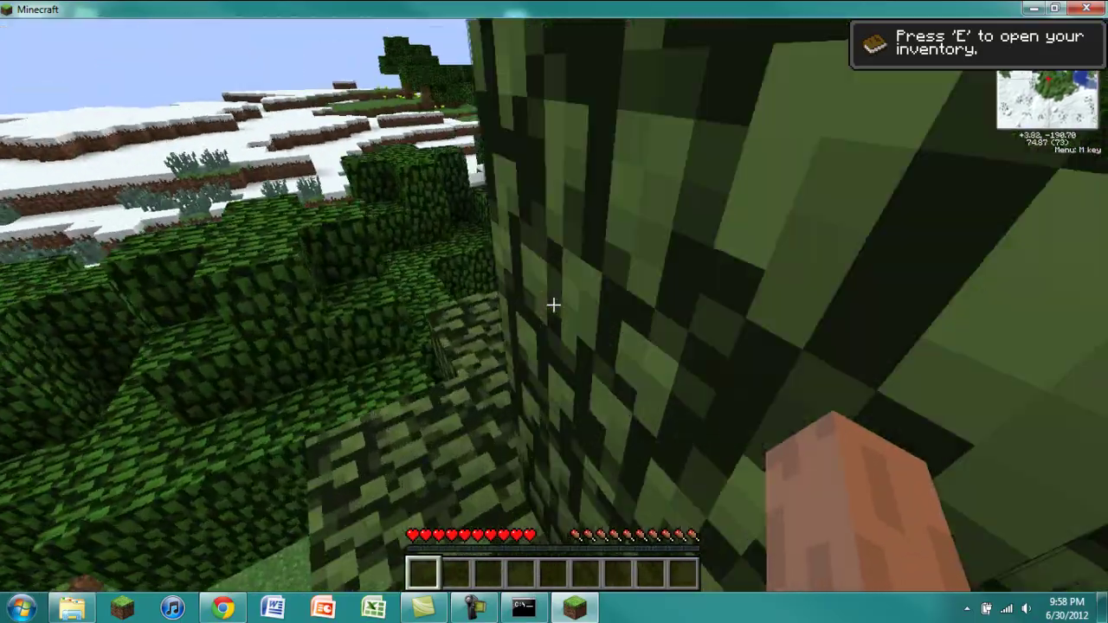
pyautogui.press('w')
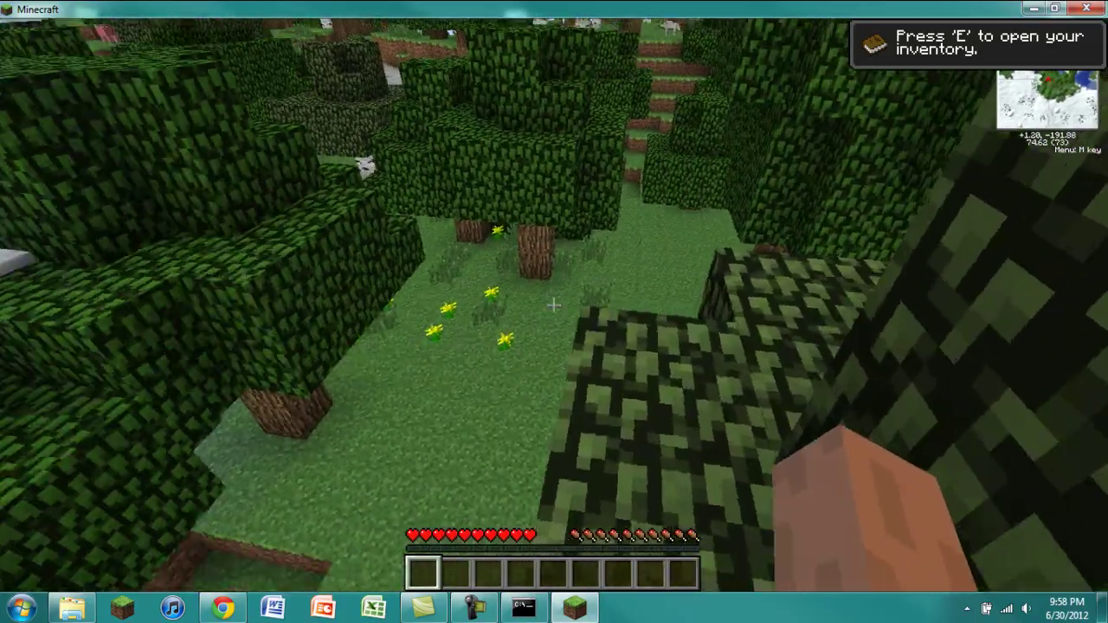
pyautogui.press('w')
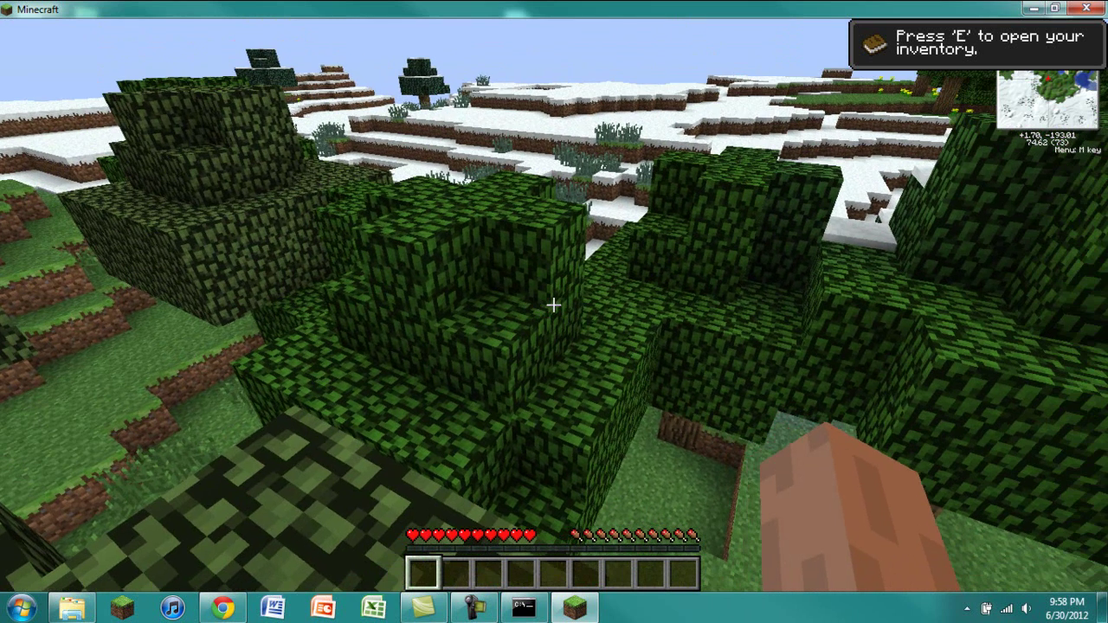
# Step: Save and quit the world, close the game and dismiss its command window
pyautogui.press('Escape')
pyautogui.click(550, 350)
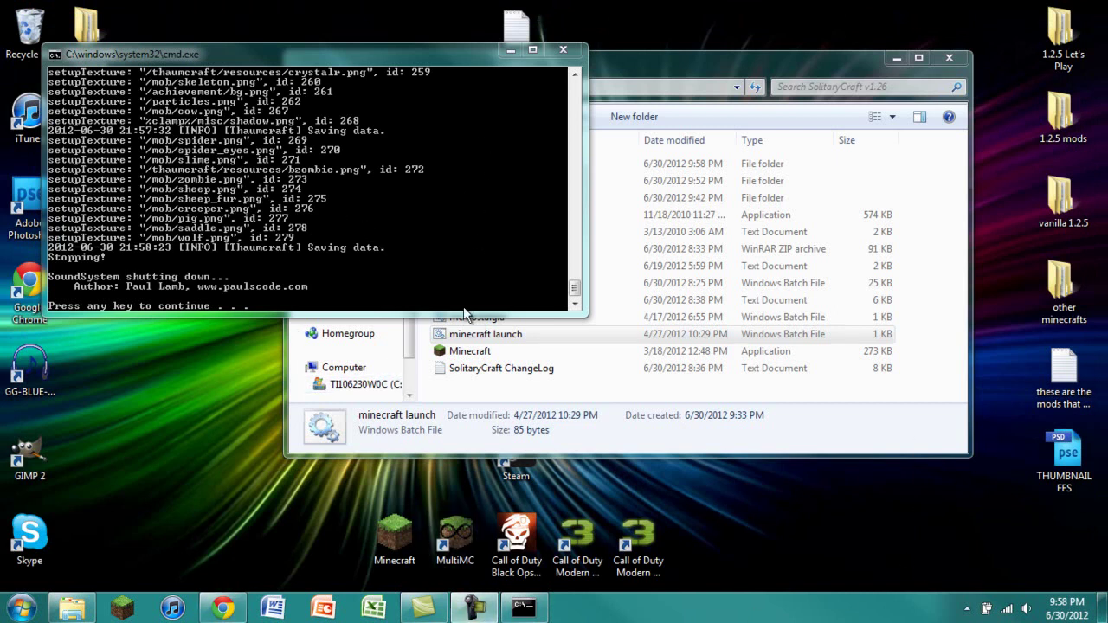
pyautogui.click(388, 247)
pyautogui.press('Return')
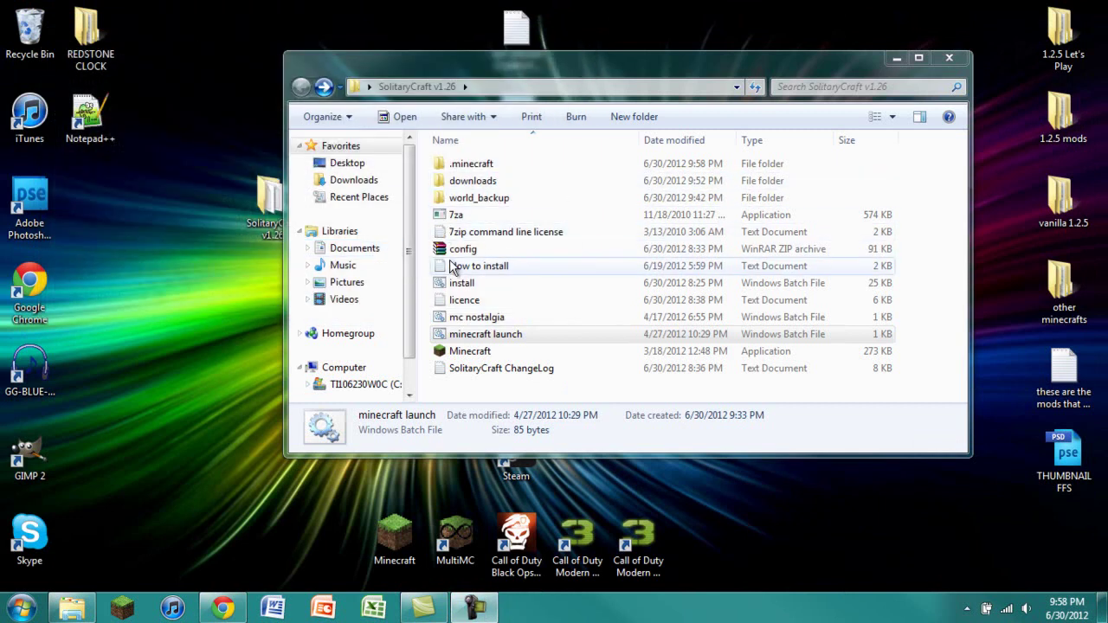
# Step: Run minecraft launch again from the SolitaryCraft v1.26 folder, log in and load the saved New World
pyautogui.doubleClick(456, 336)
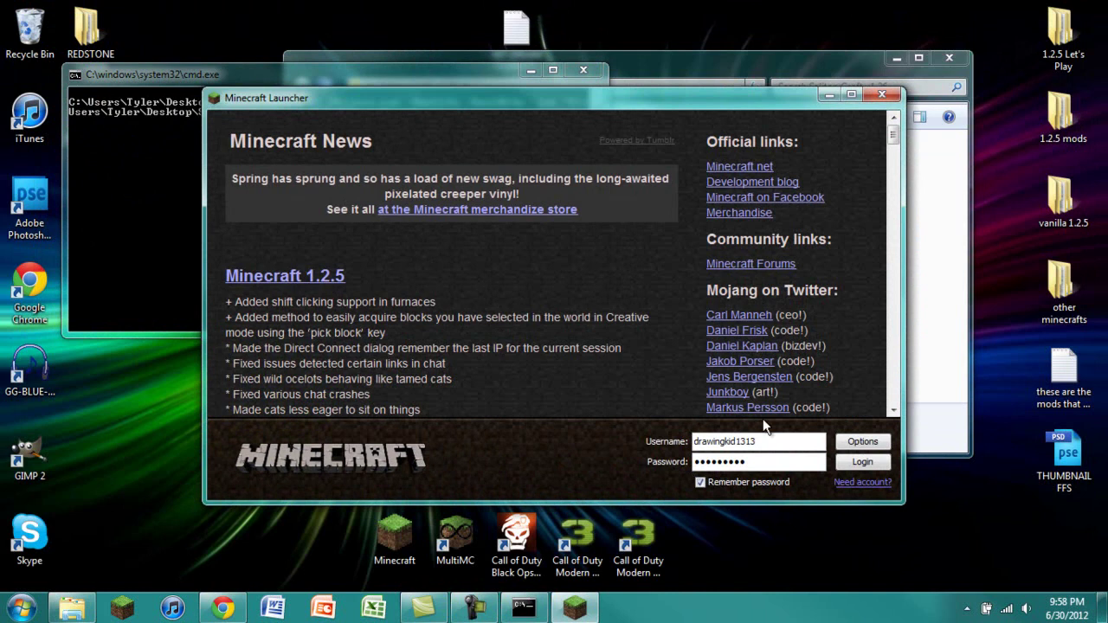
pyautogui.click(878, 459)
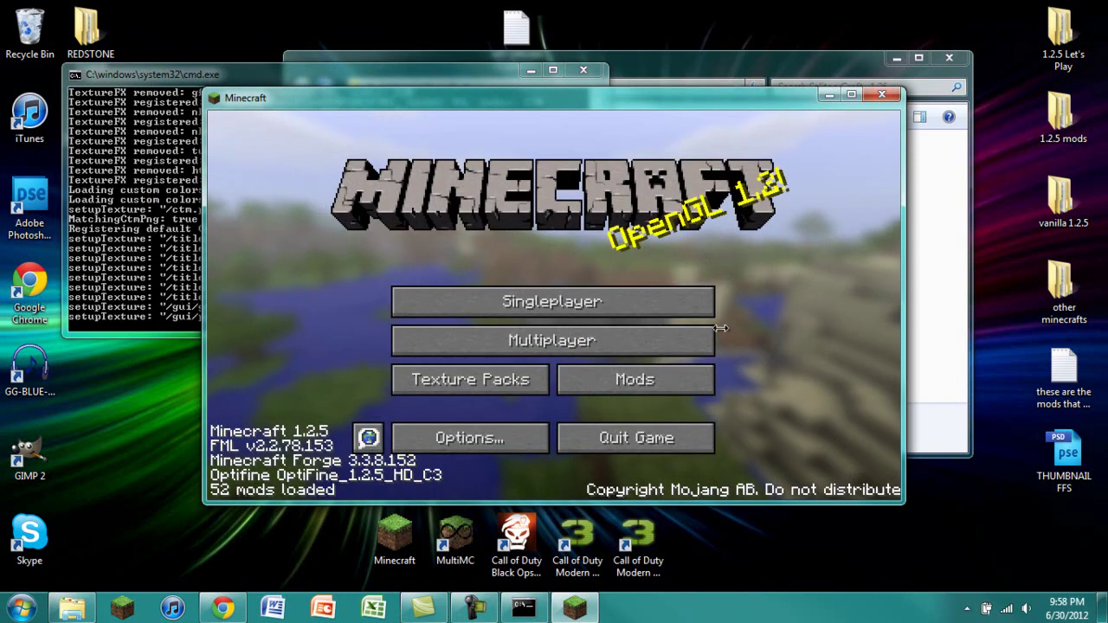
pyautogui.click(465, 298)
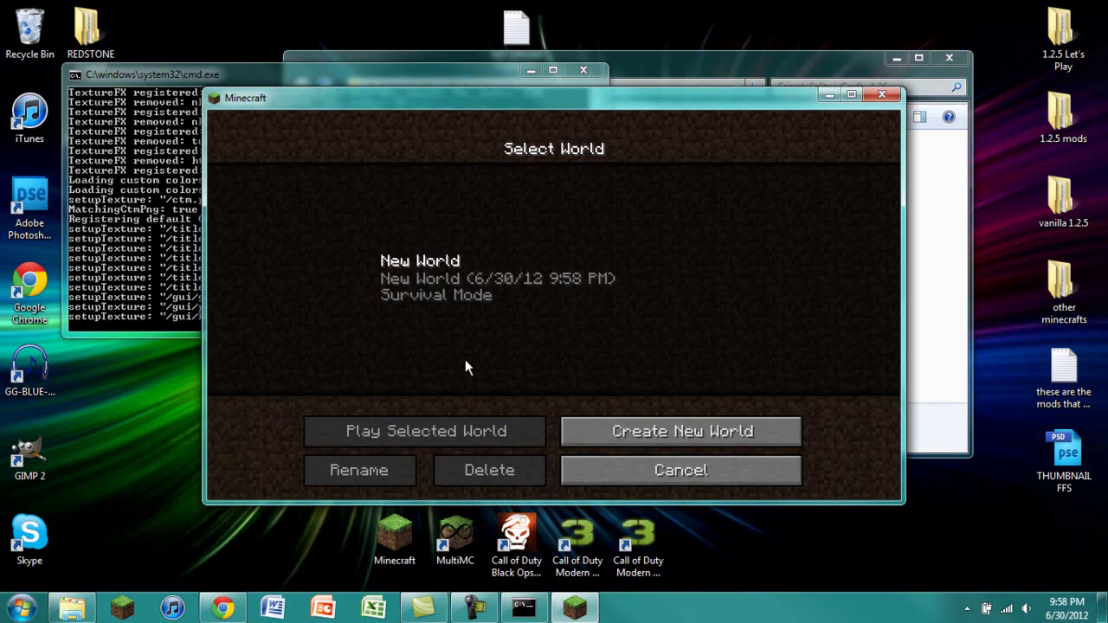
pyautogui.doubleClick(424, 210)
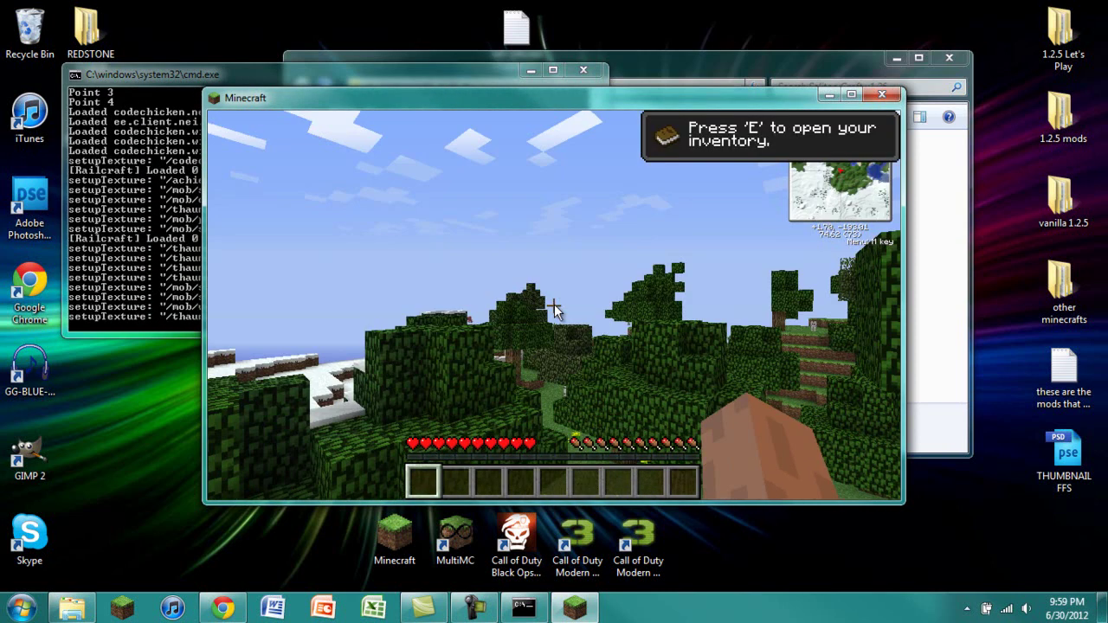
# Step: Open the inventory, maximize the game window and browse the item list from page 1 to page 12
pyautogui.press('e')
pyautogui.doubleClick(615, 99)
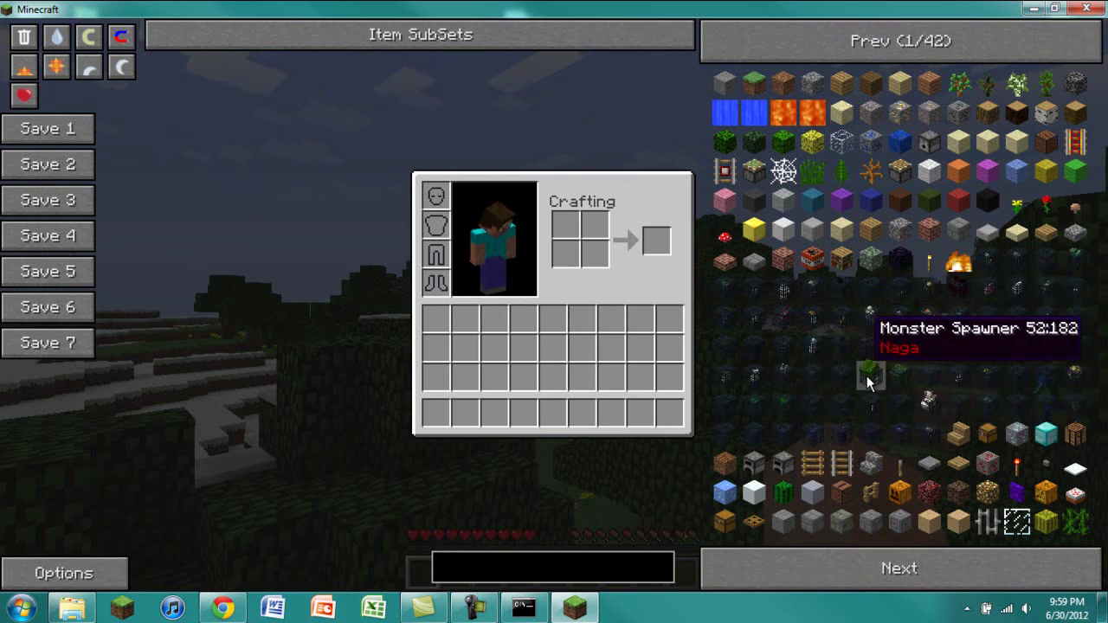
pyautogui.click(857, 563)
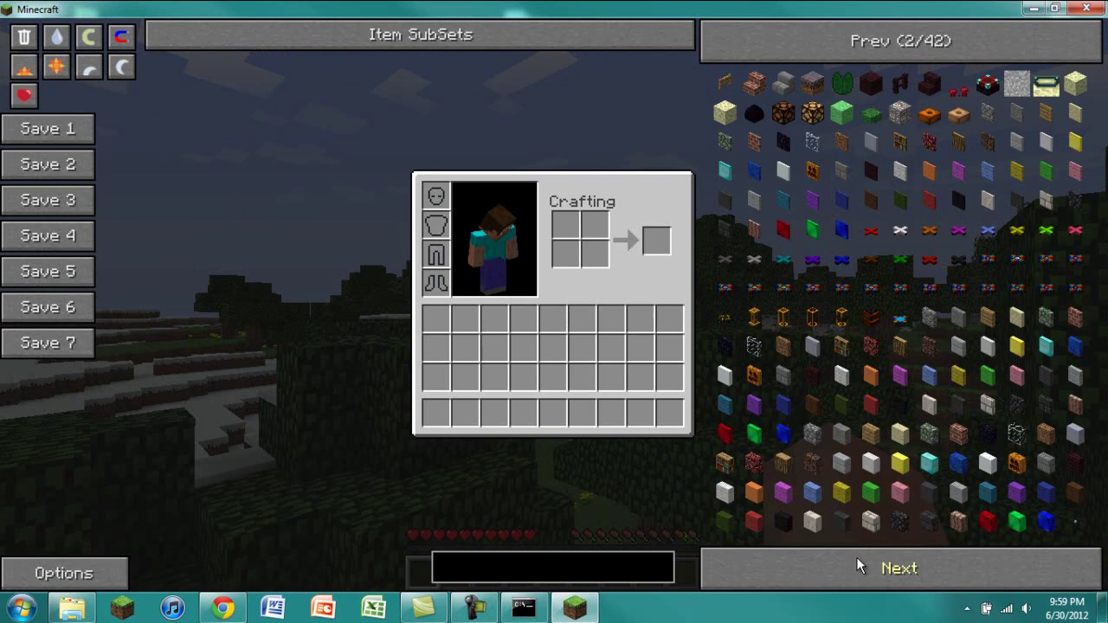
pyautogui.click(863, 559)
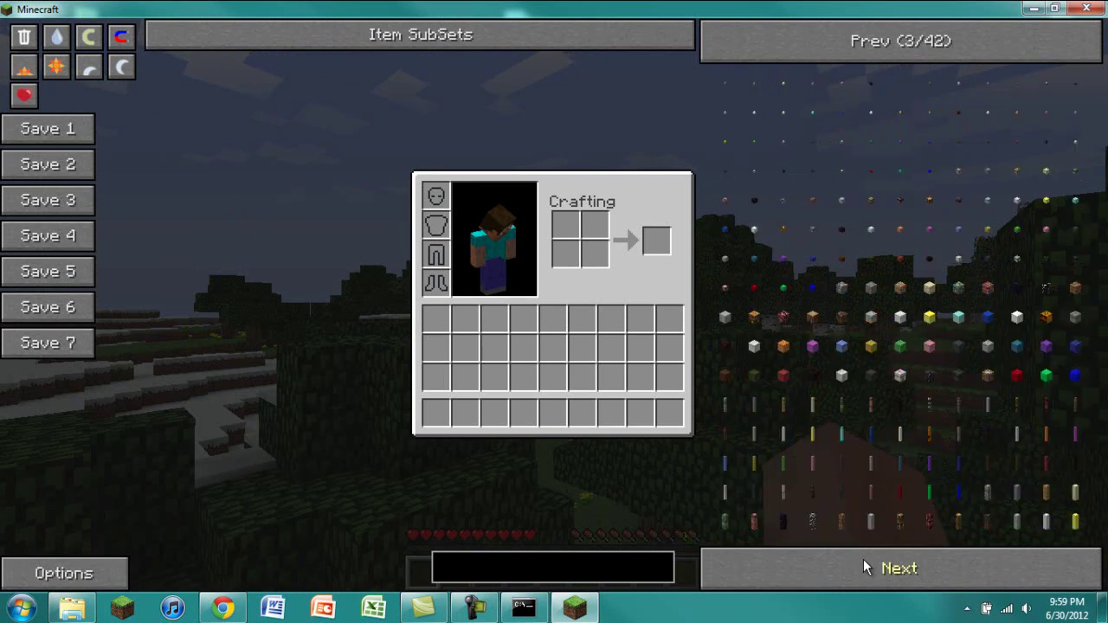
pyautogui.click(864, 560)
pyautogui.click(863, 559)
pyautogui.click(863, 559)
pyautogui.click(864, 560)
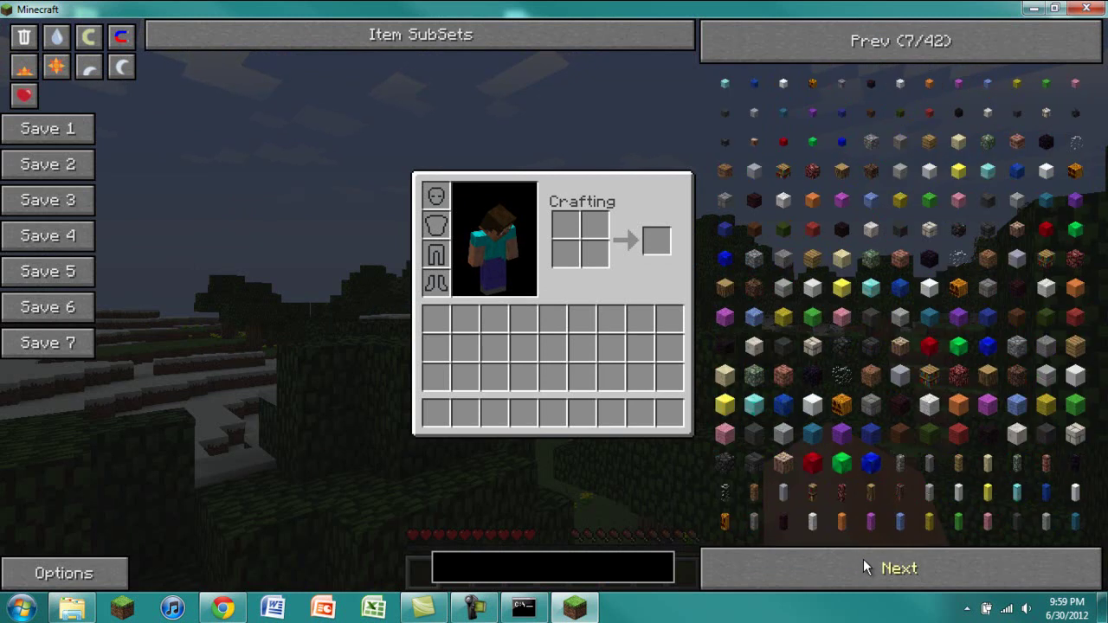
pyautogui.click(863, 559)
pyautogui.click(863, 566)
pyautogui.scroll(-1, 864, 538)
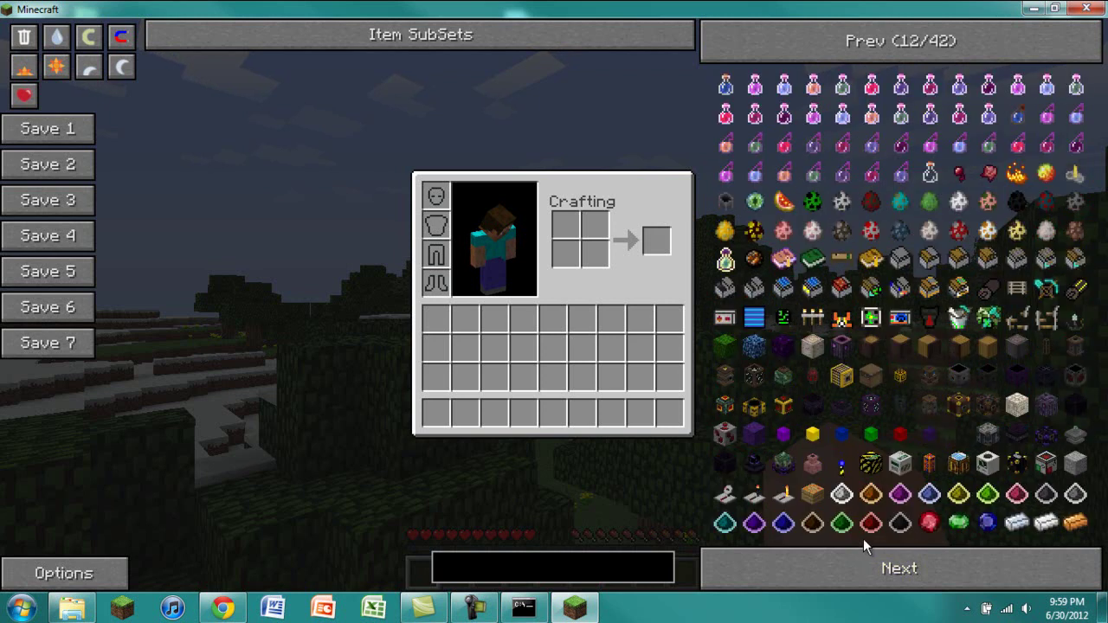
# Step: Examine the mod blocks, ores and items on pages 10 to 18 of the item list
pyautogui.scroll(2, 869, 515)
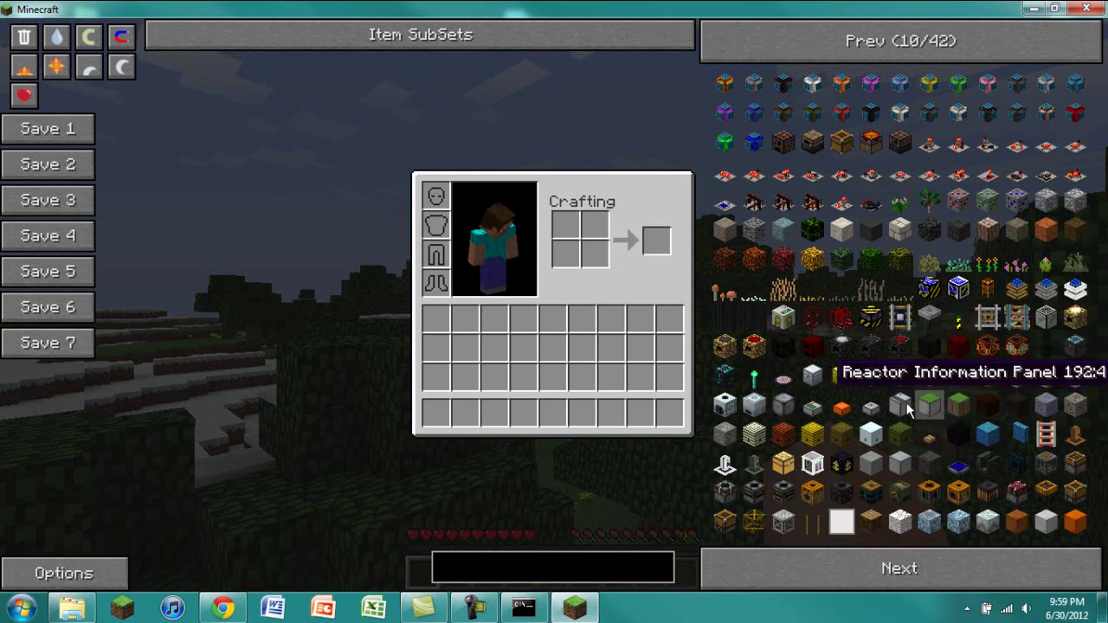
pyautogui.scroll(-1, 963, 454)
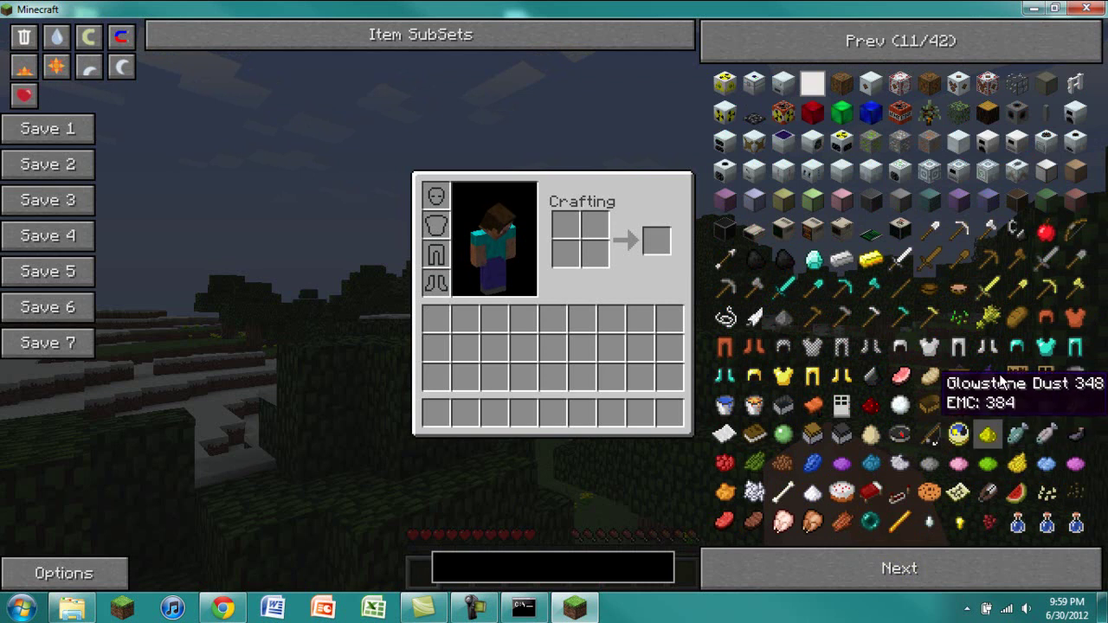
pyautogui.scroll(-1, 1006, 383)
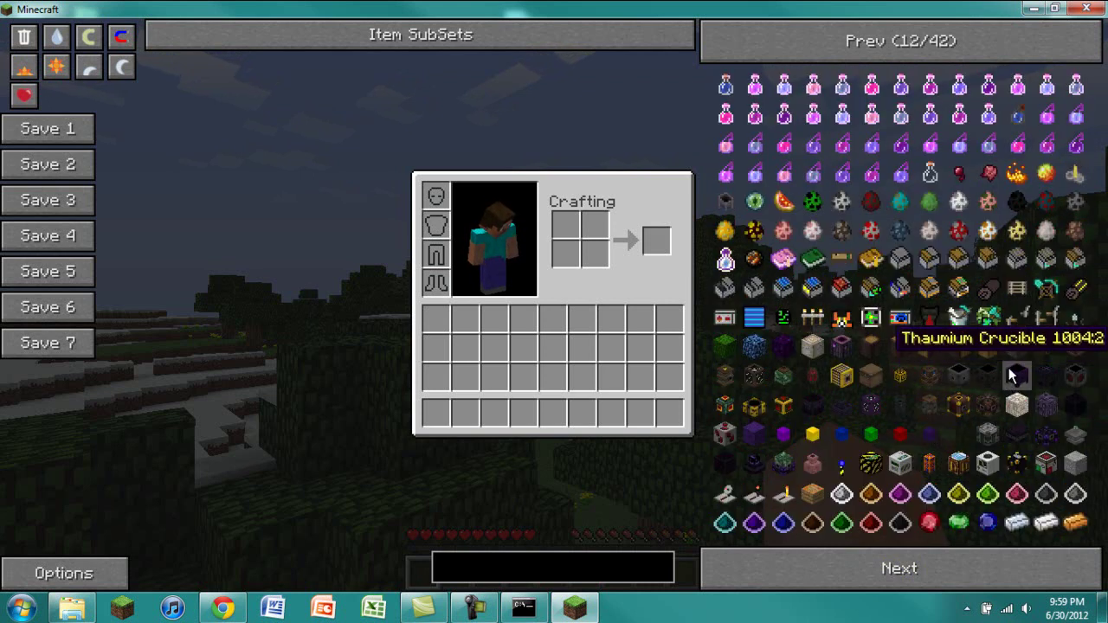
pyautogui.scroll(-1, 1000, 414)
pyautogui.scroll(-1, 1000, 415)
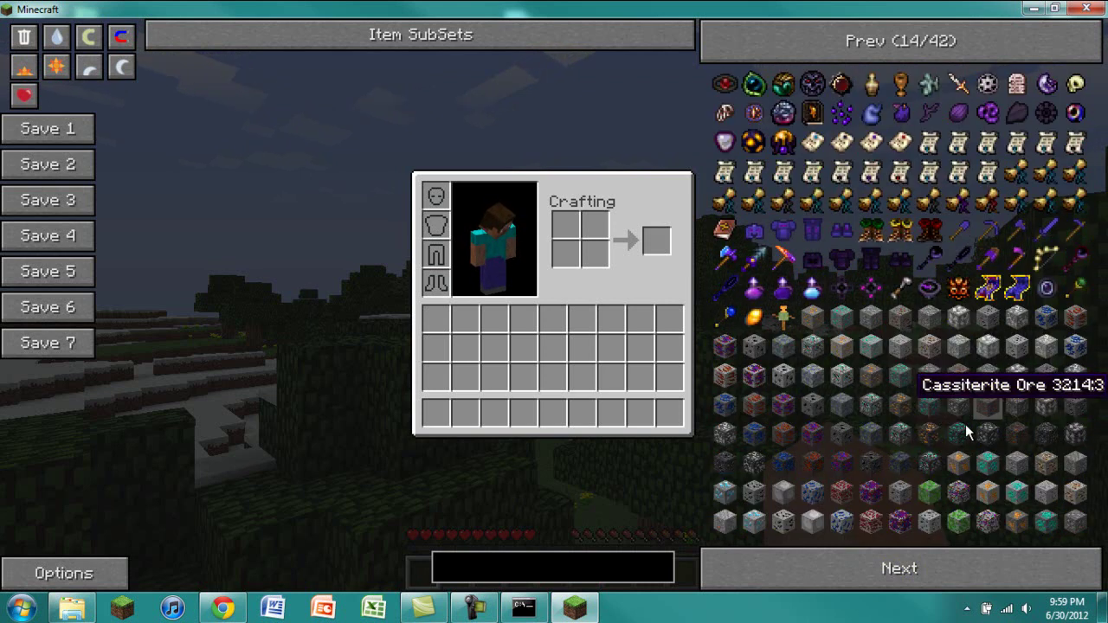
pyautogui.scroll(-1, 869, 363)
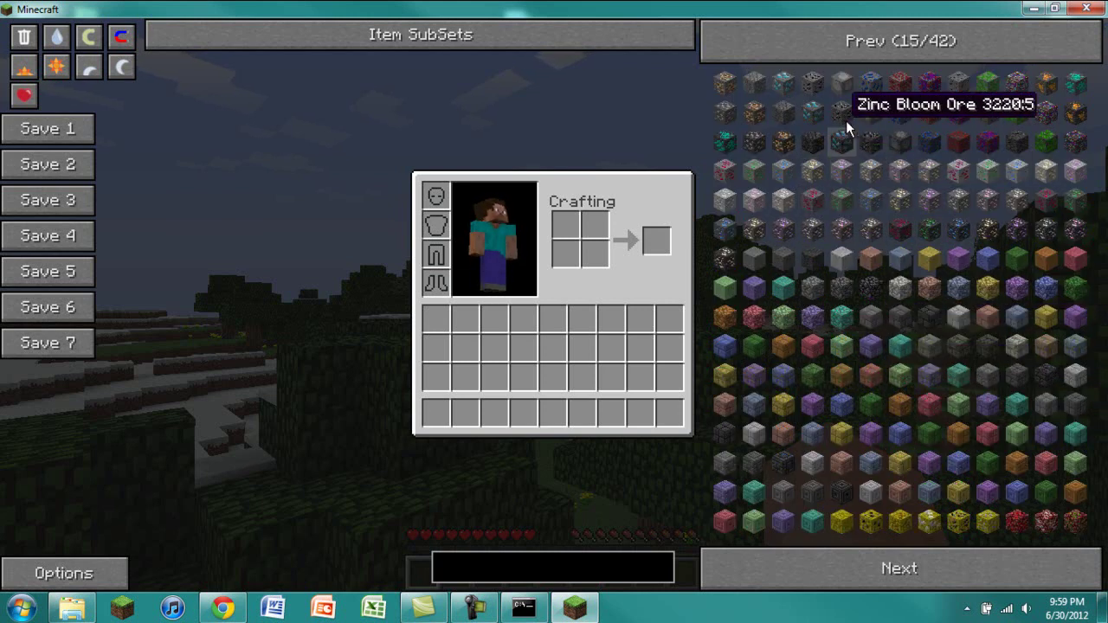
pyautogui.scroll(-2, 838, 146)
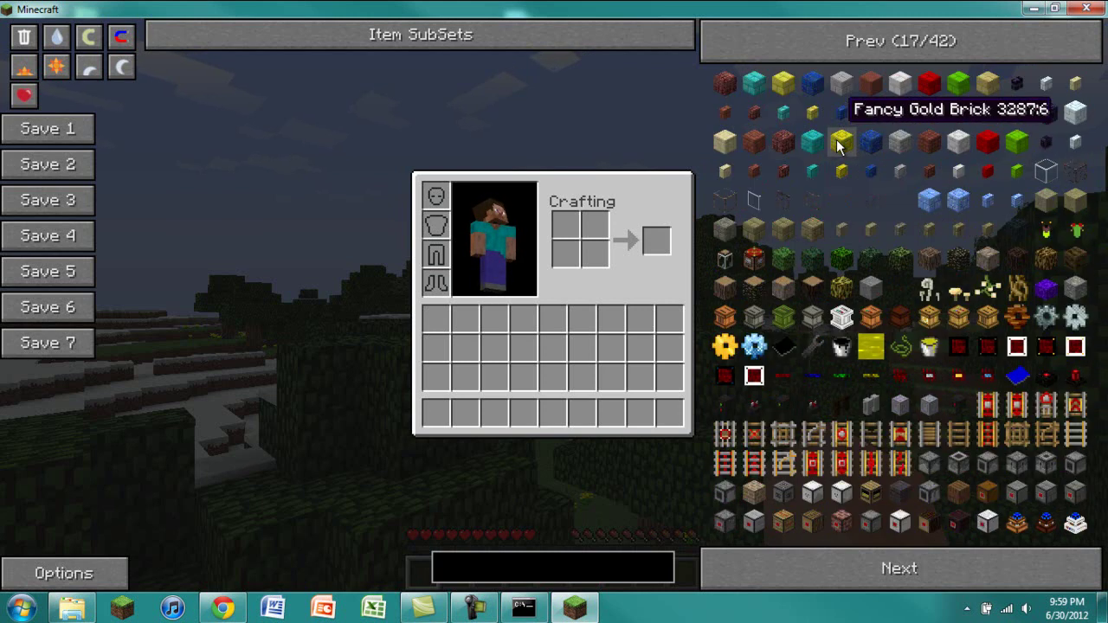
pyautogui.scroll(-1, 920, 338)
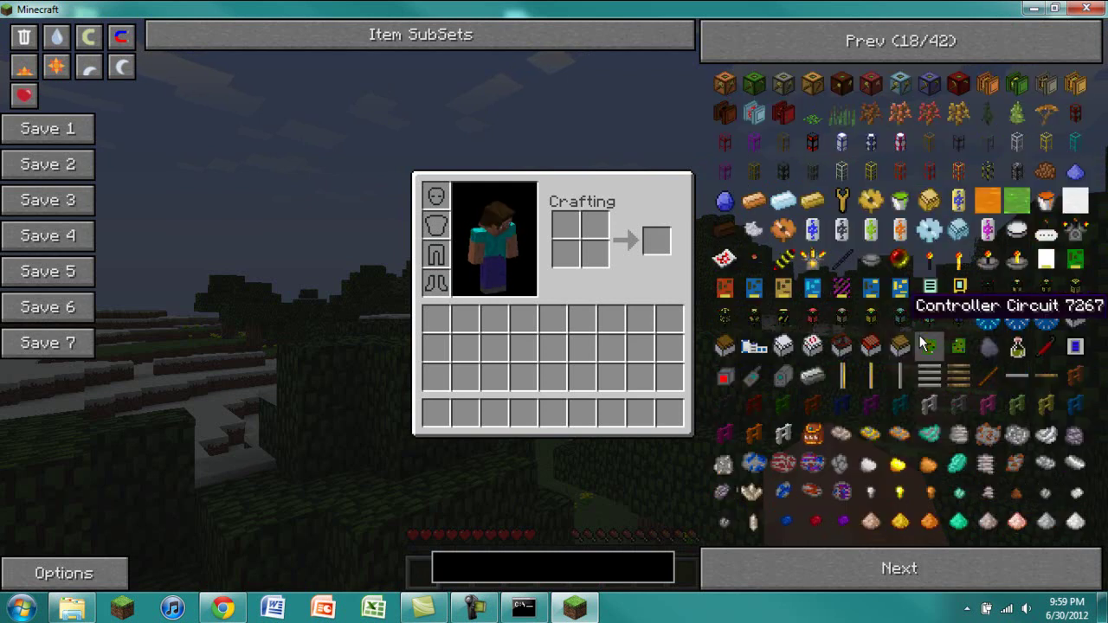
pyautogui.scroll(1, 920, 335)
pyautogui.scroll(-1, 857, 425)
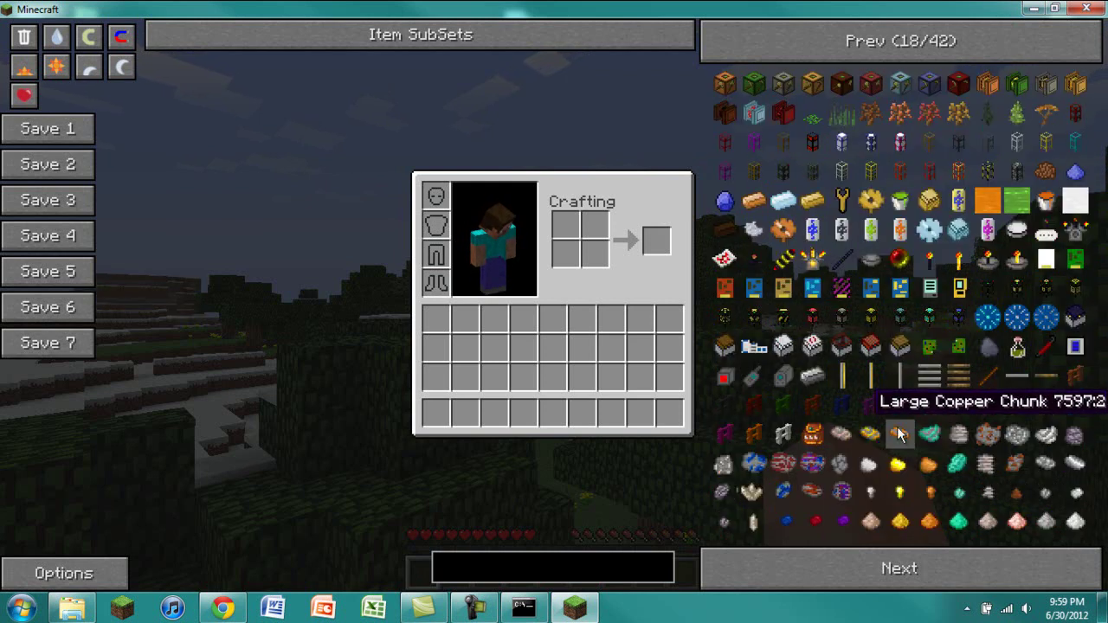
# Step: Look through the remaining item pages from 19 to 42 and wrap around to the first page
pyautogui.scroll(-1, 909, 433)
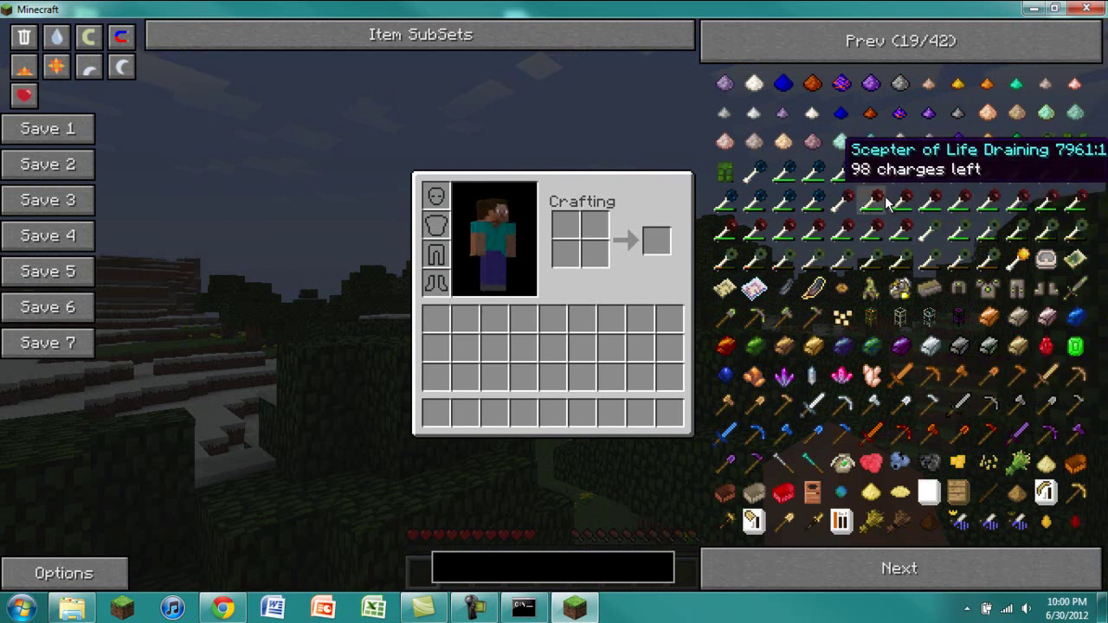
pyautogui.scroll(-1, 884, 206)
pyautogui.scroll(-3, 884, 212)
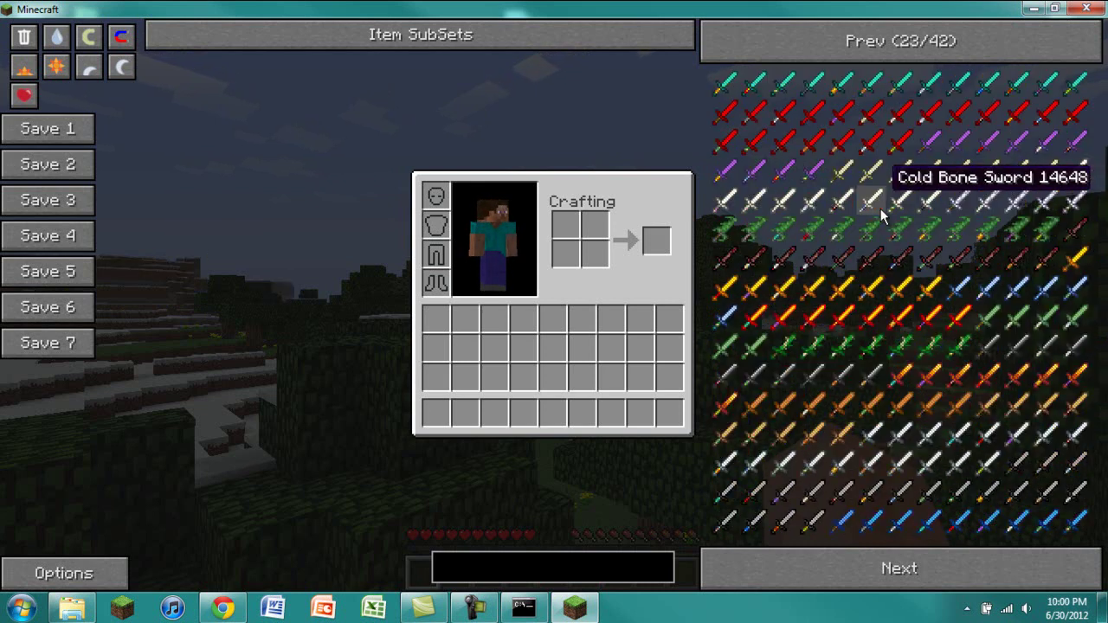
pyautogui.scroll(-13, 881, 215)
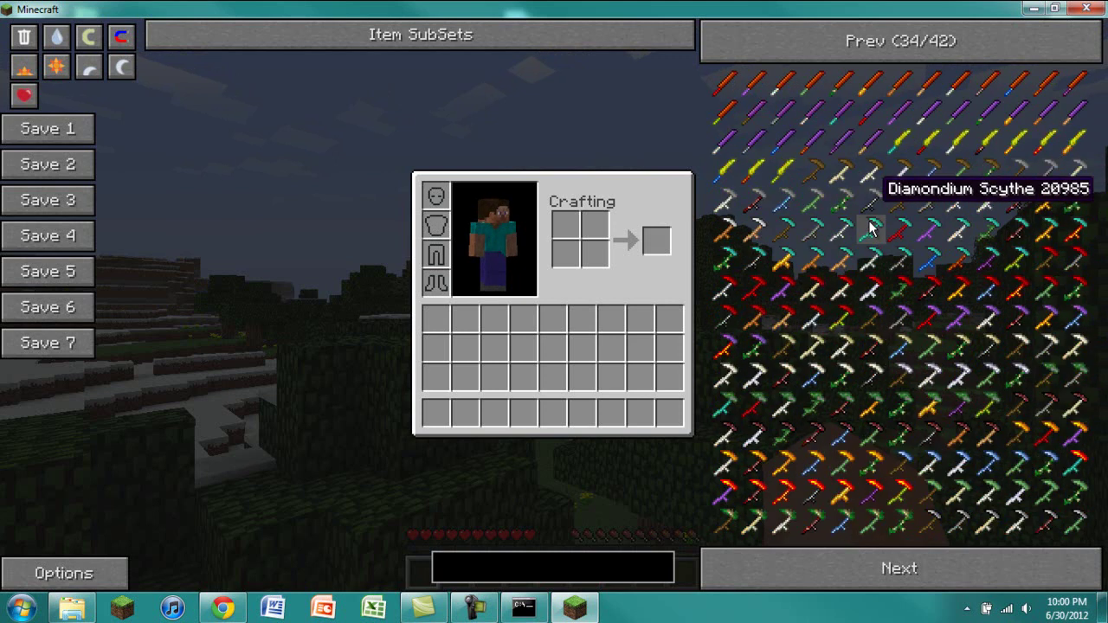
pyautogui.scroll(-6, 870, 227)
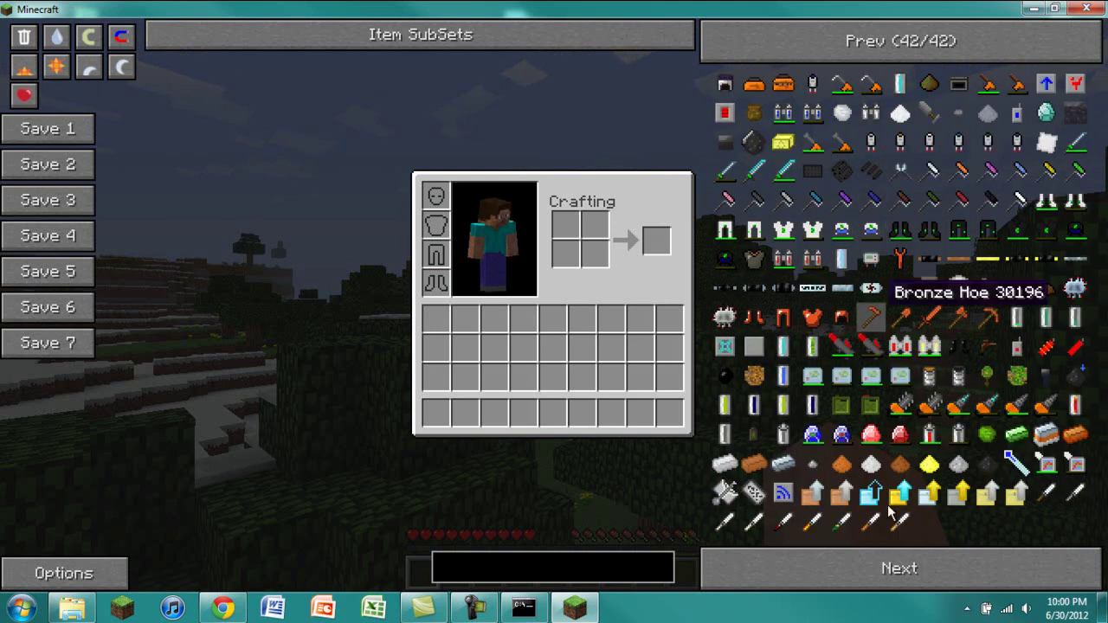
pyautogui.scroll(-1, 892, 451)
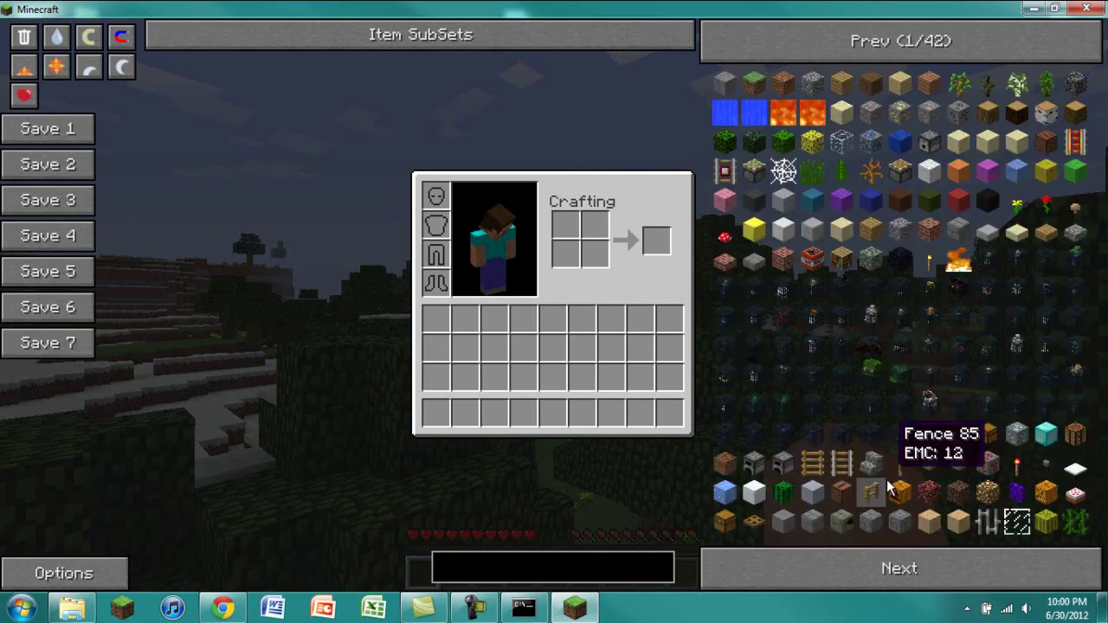
# Step: Close the inventory and walk across the treetops to look around the forest and the snow edge
pyautogui.press('e')
pyautogui.press('w')
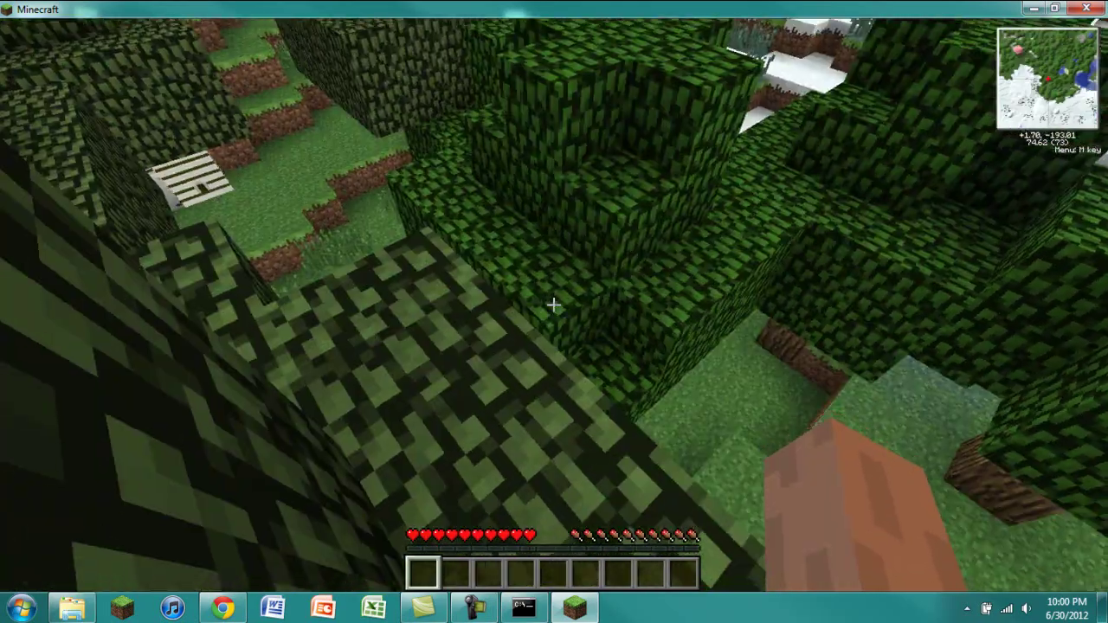
pyautogui.press('w')
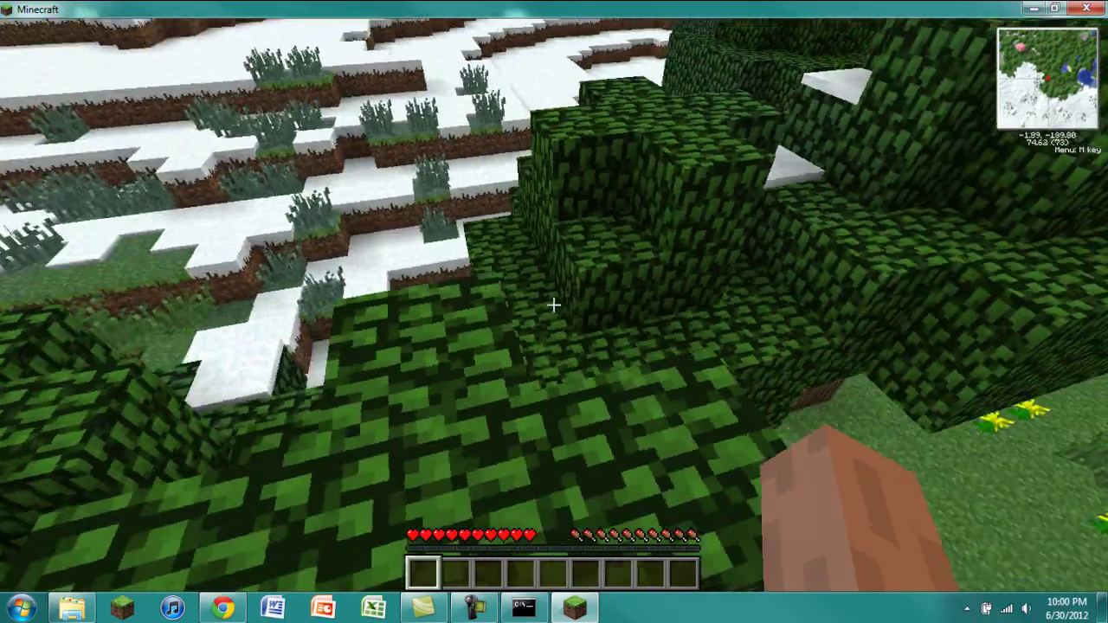
pyautogui.press('w')
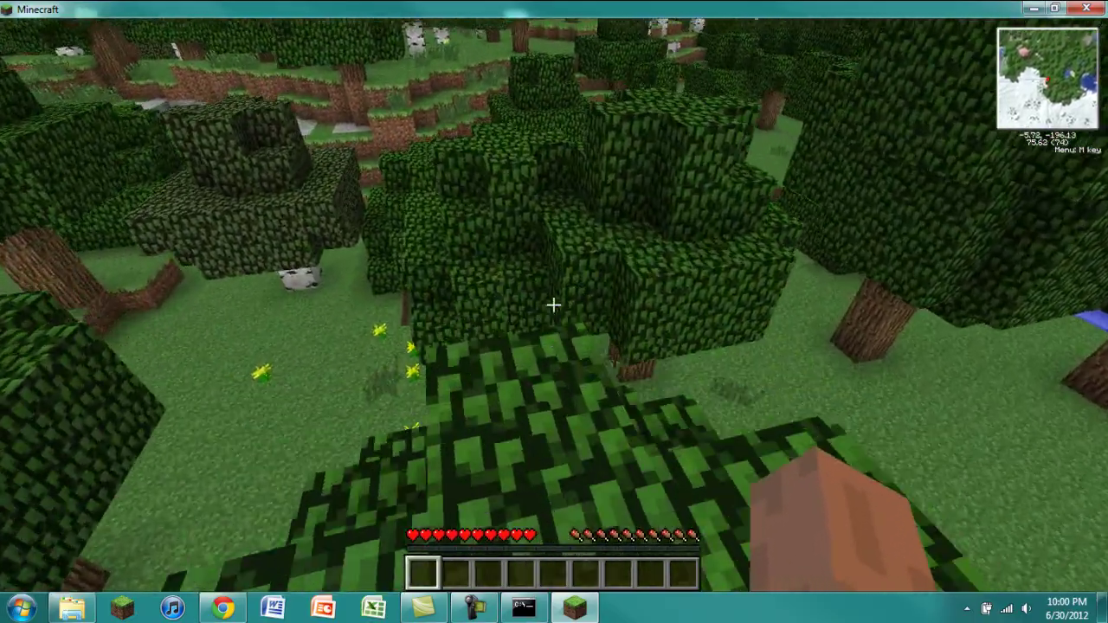
# Step: Save and quit the world, quit Minecraft and close the leftover command window
pyautogui.press('Escape')
pyautogui.click(551, 345)
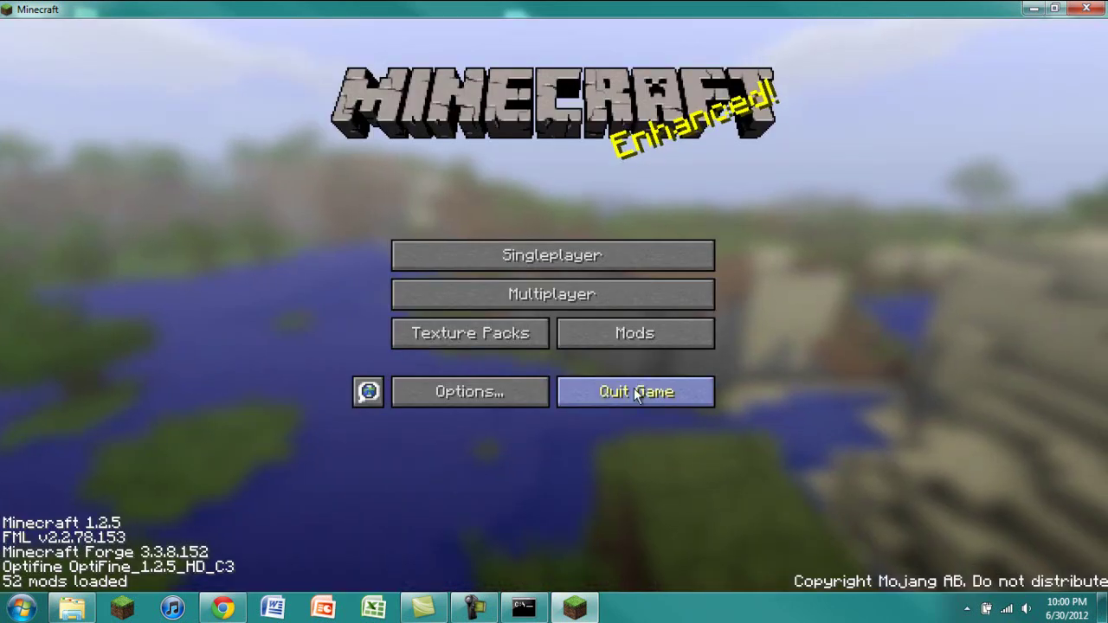
pyautogui.click(635, 388)
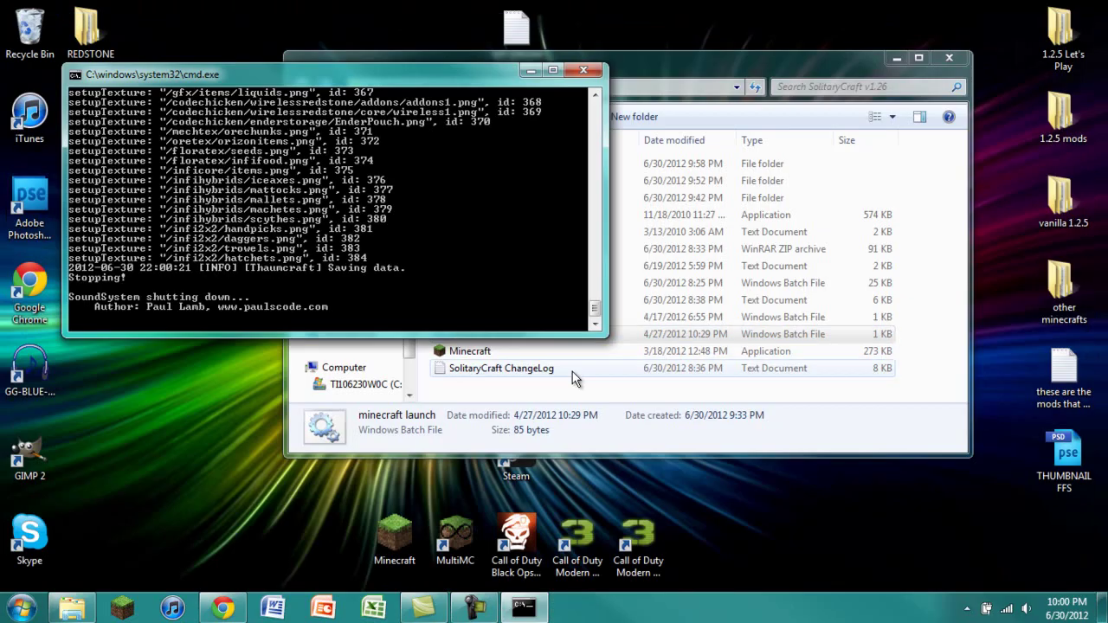
pyautogui.click(582, 69)
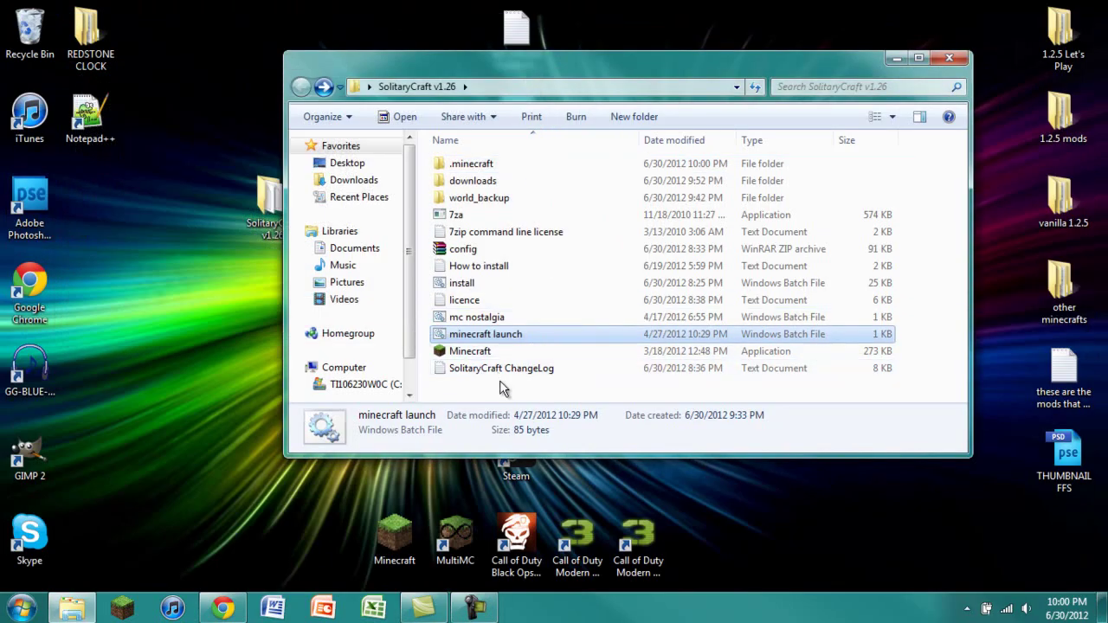
# Step: Open the minecraft launch batch file for editing in Notepad and move its window aside
pyautogui.click(499, 381)
pyautogui.rightClick(493, 336)
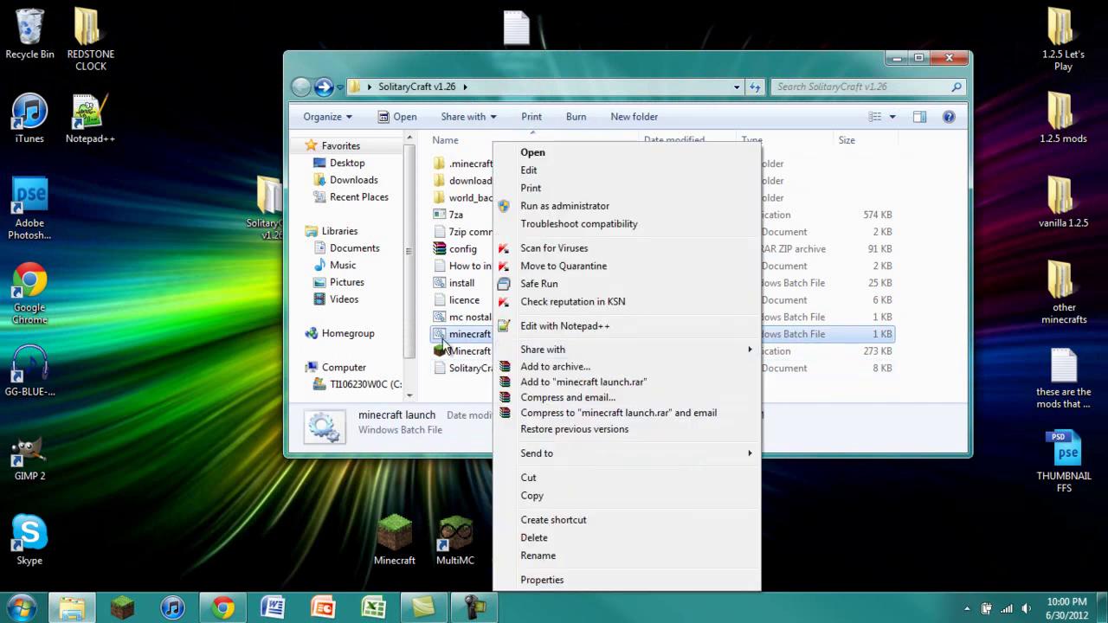
pyautogui.click(534, 171)
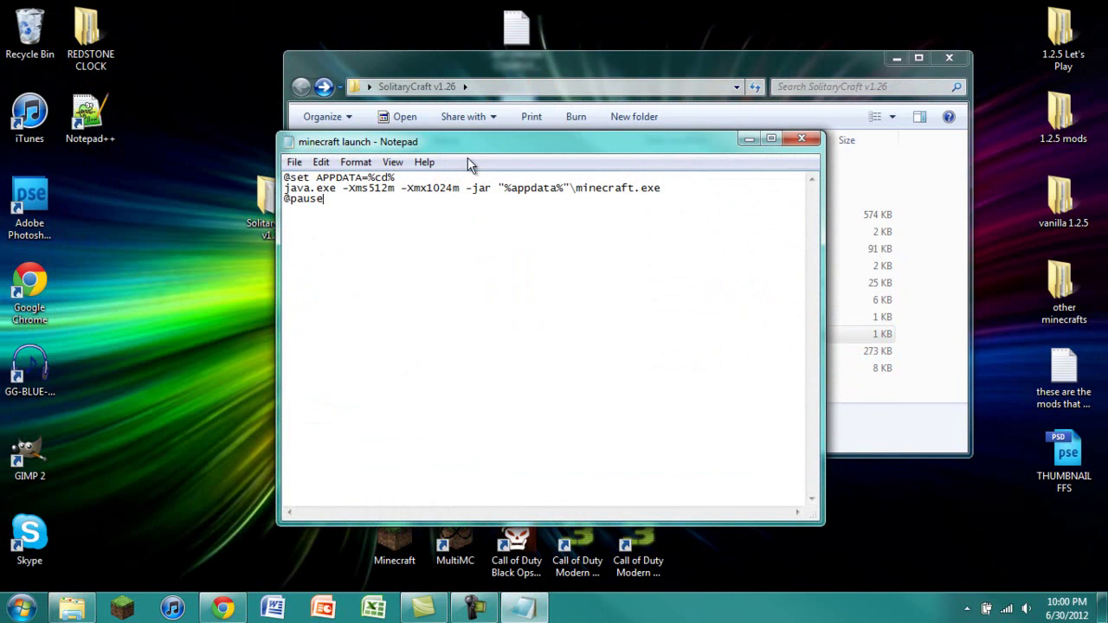
pyautogui.moveTo(437, 141); pyautogui.dragTo(634, 138)
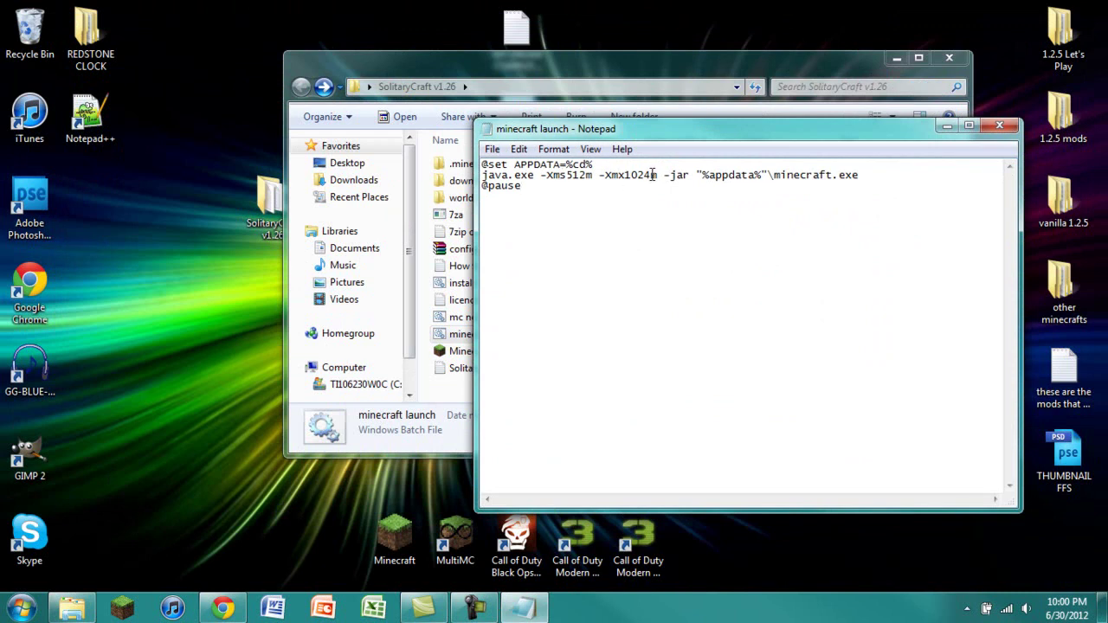
# Step: Inspect the -Xms and -Xmx memory arguments in the java launch line and close the file without editing it
pyautogui.moveTo(653, 174); pyautogui.dragTo(588, 175)
pyautogui.click(571, 169)
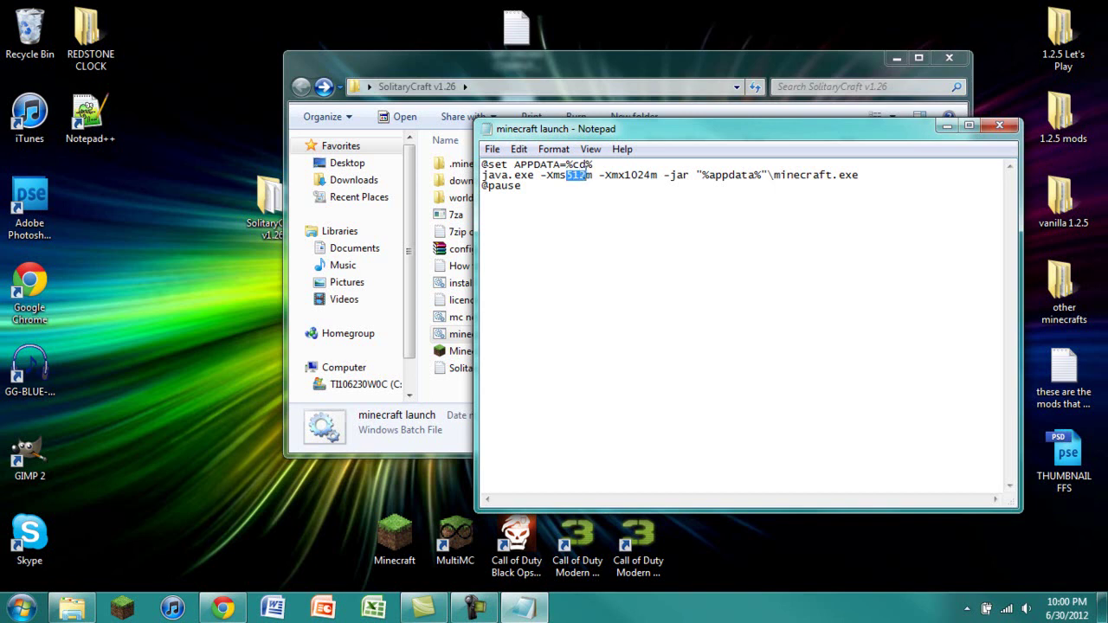
pyautogui.moveTo(623, 168); pyautogui.dragTo(481, 175)
pyautogui.click(650, 178)
pyautogui.click(721, 212)
pyautogui.click(1000, 127)
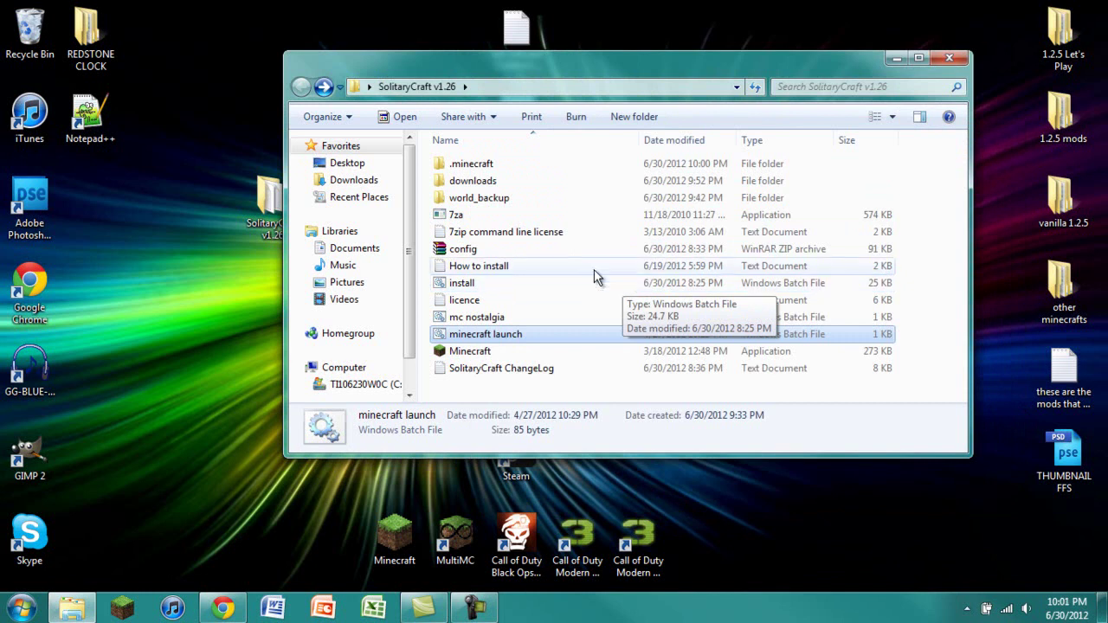
pyautogui.click(519, 202)
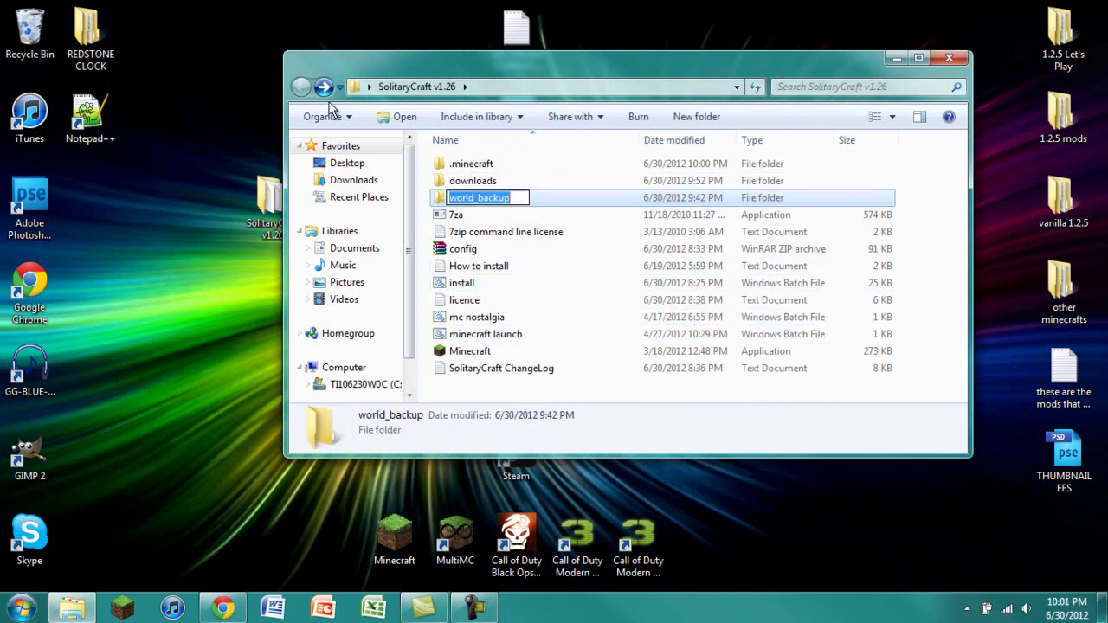
pyautogui.click(529, 58)
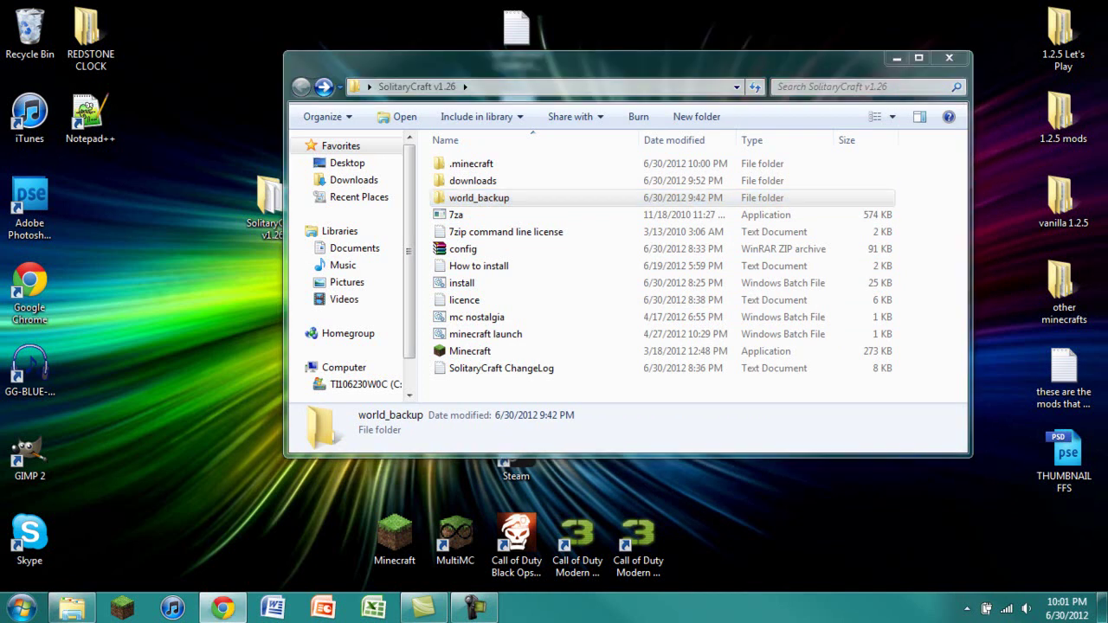
# Step: Switch to Chrome and read the opening post of the SolitaryCraft Modpack forum topic
pyautogui.click(224, 608)
pyautogui.scroll(-4, 439, 243)
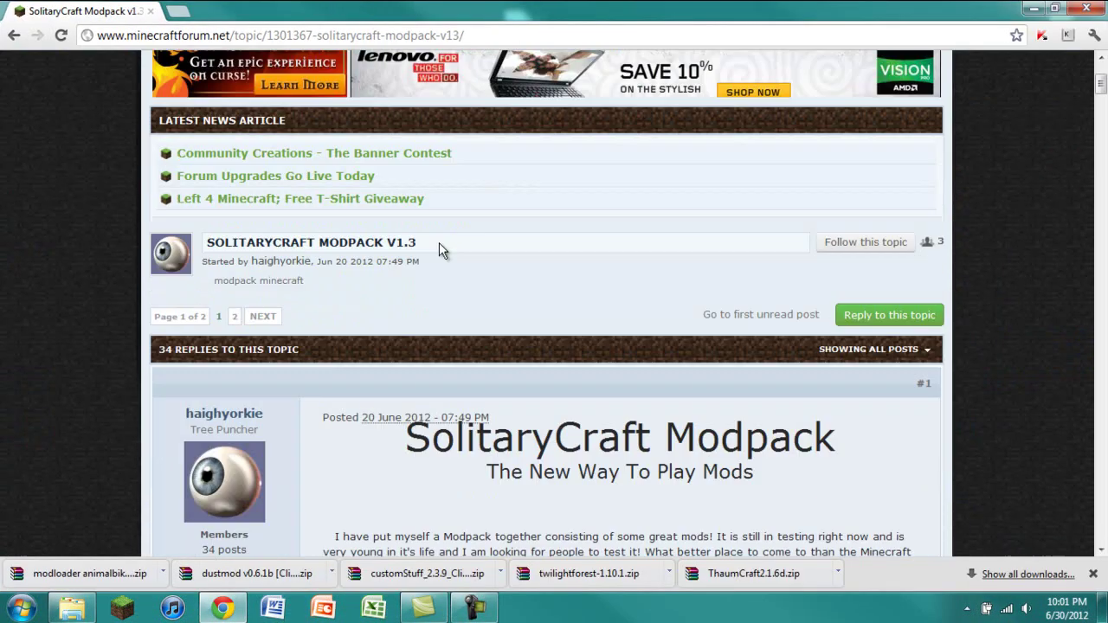
pyautogui.scroll(-1, 507, 337)
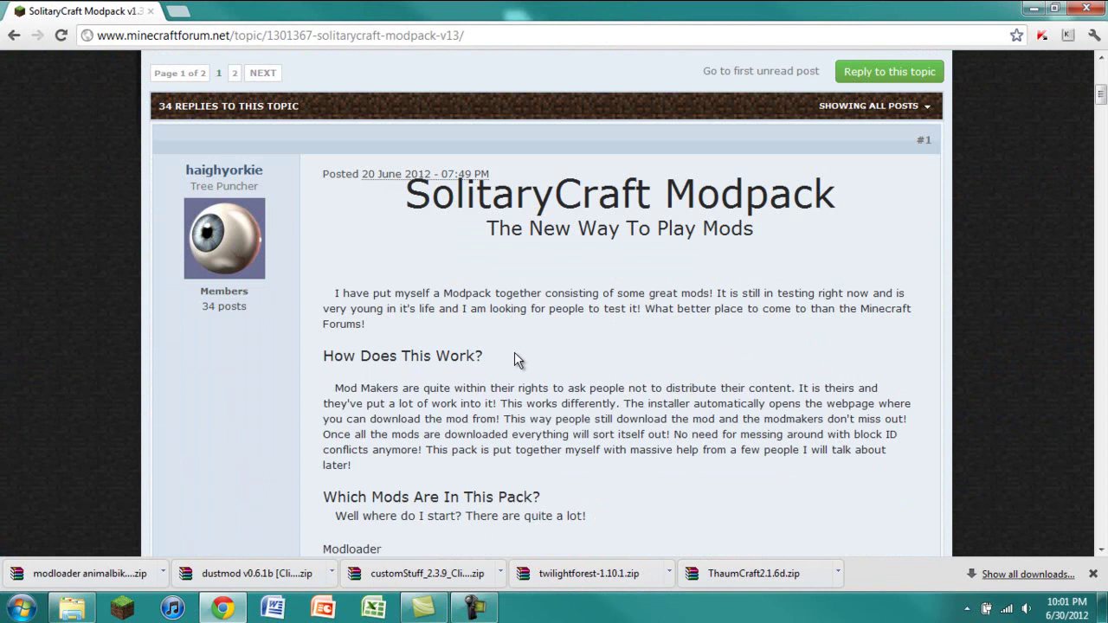